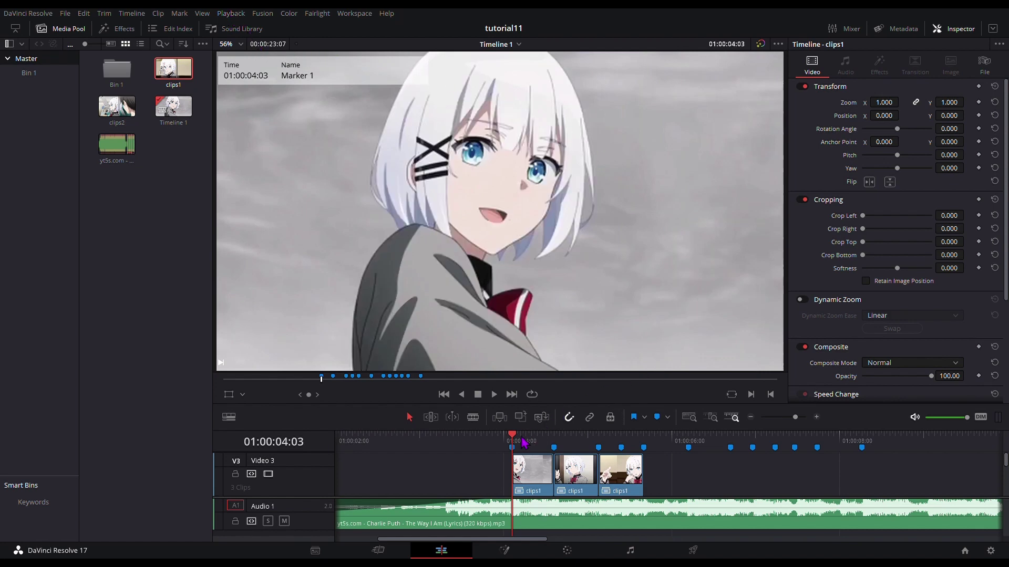
# - Switch clips1 to the Fusion page so its MediaIn1 node is ready for effects
pyautogui.click(504, 552)
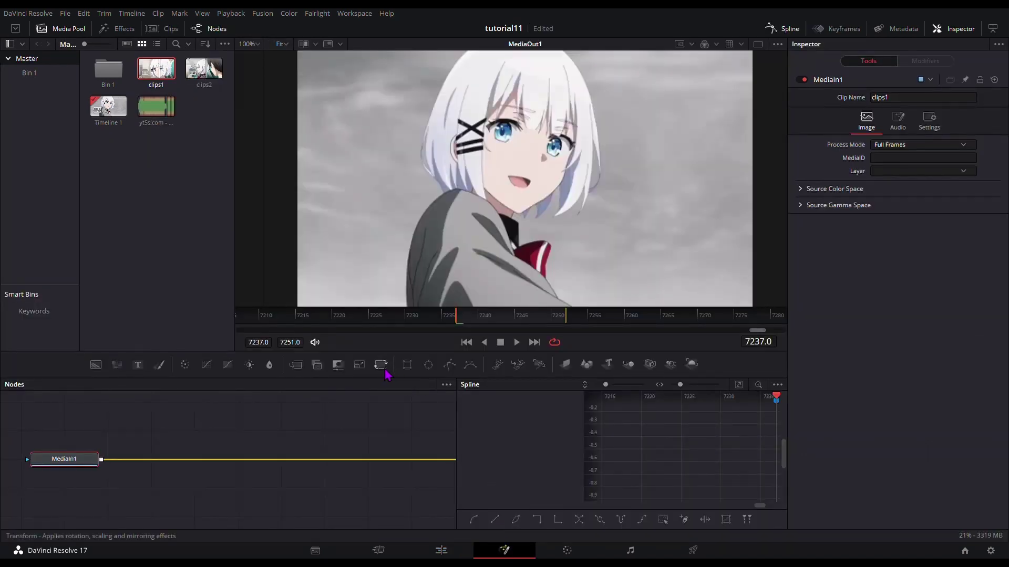
# - Insert a Transform node after MediaIn1 and keyframe Size 4.0 at frame 7237
pyautogui.moveTo(386, 374); pyautogui.dragTo(172, 474)
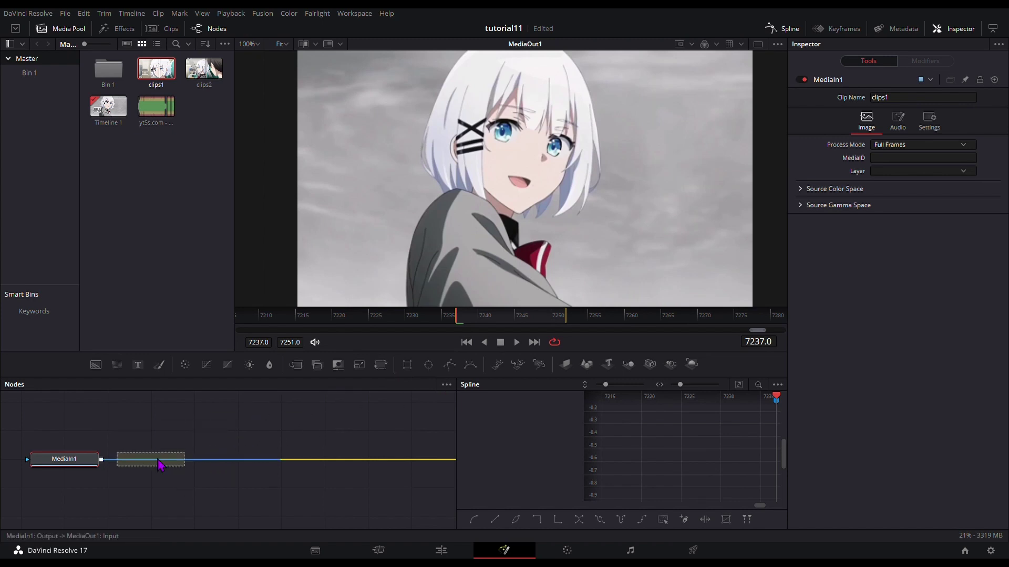
pyautogui.click(160, 465)
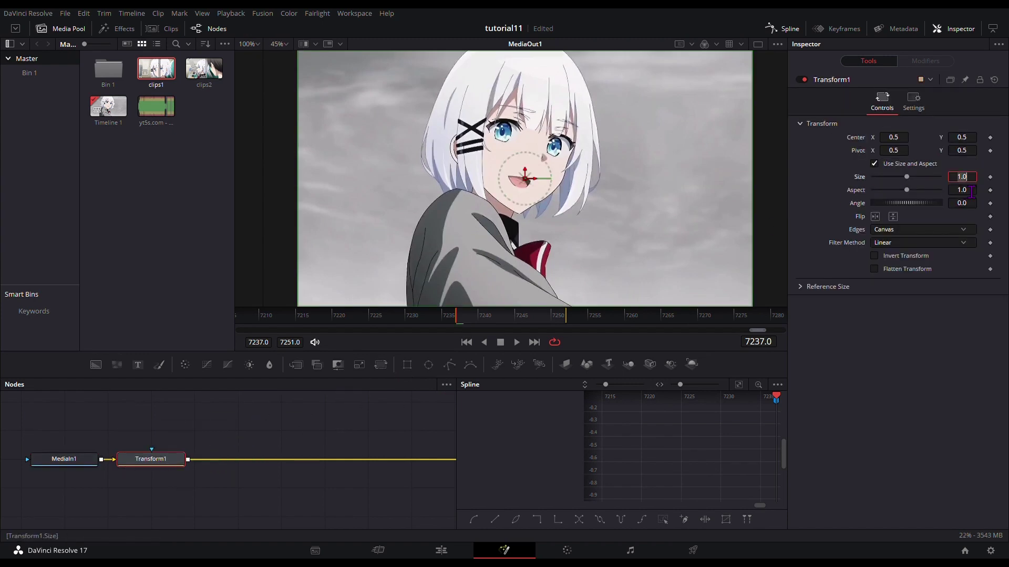
pyautogui.write('3')
pyautogui.press('Tab')
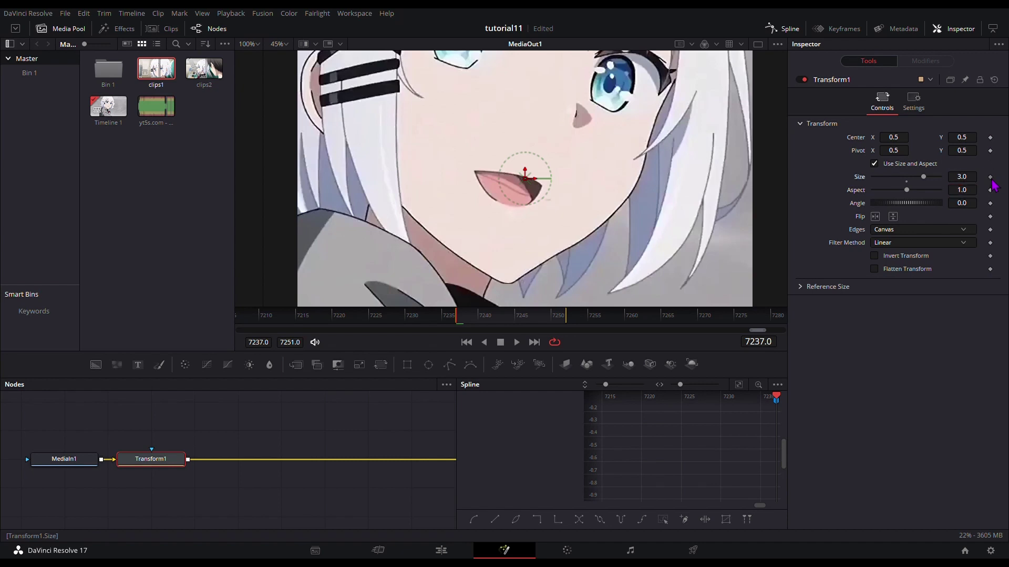
pyautogui.click(989, 177)
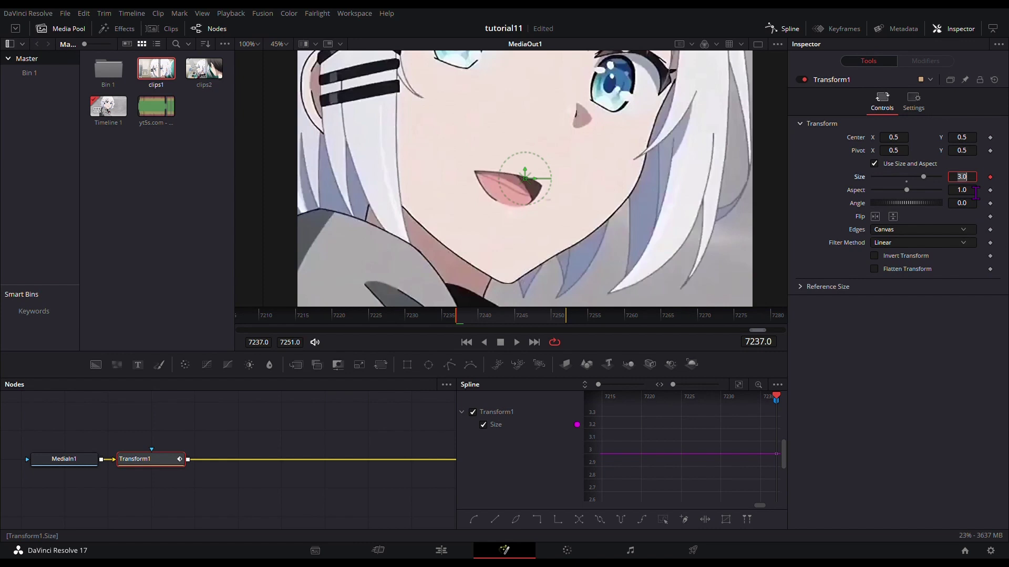
pyautogui.write('4')
pyautogui.press('Tab')
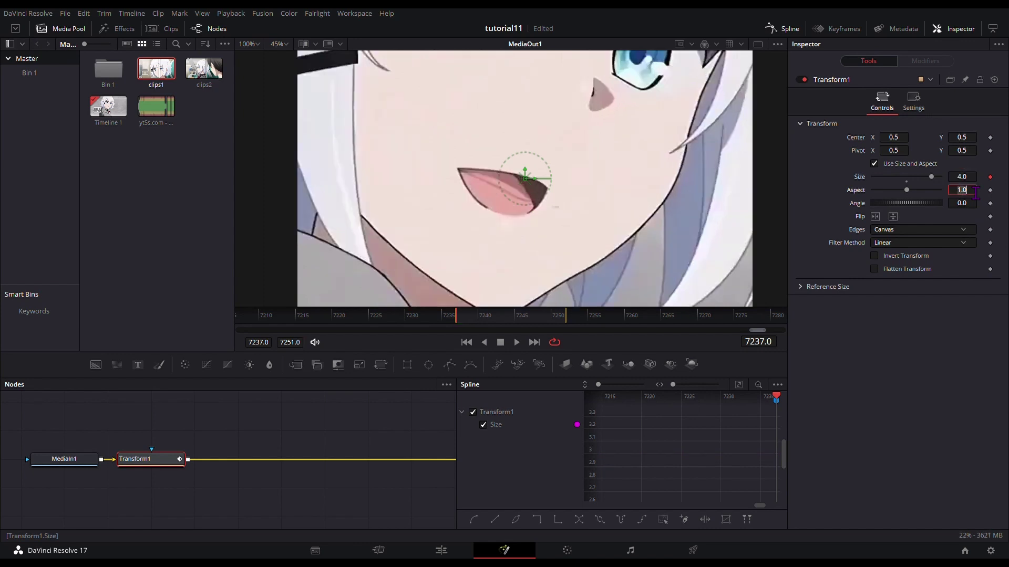
# - Set Size to 1.0 at frame 7247 for the ending keyframe
pyautogui.click(955, 354)
pyautogui.press('space')
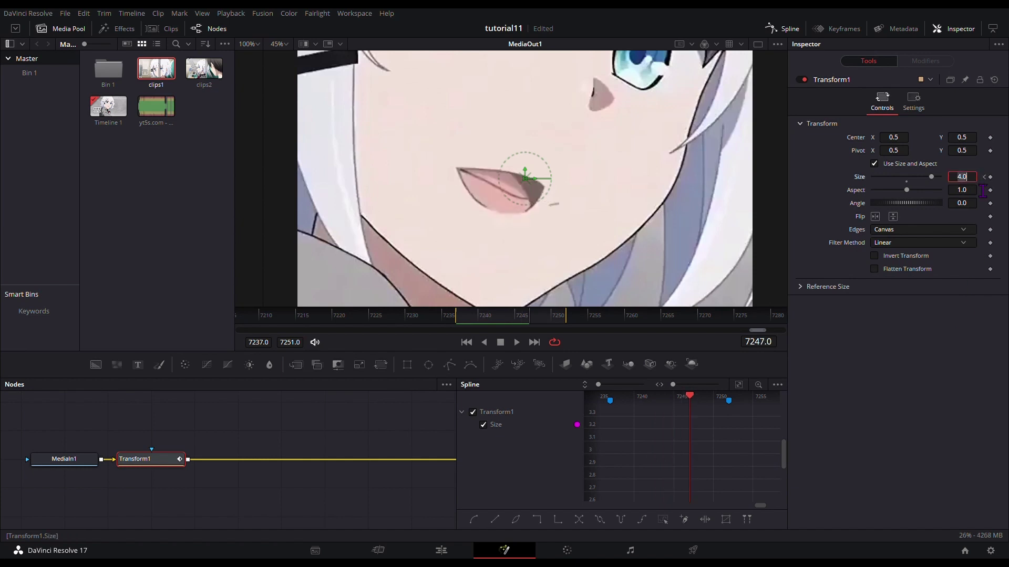
pyautogui.write('1')
pyautogui.press('Tab')
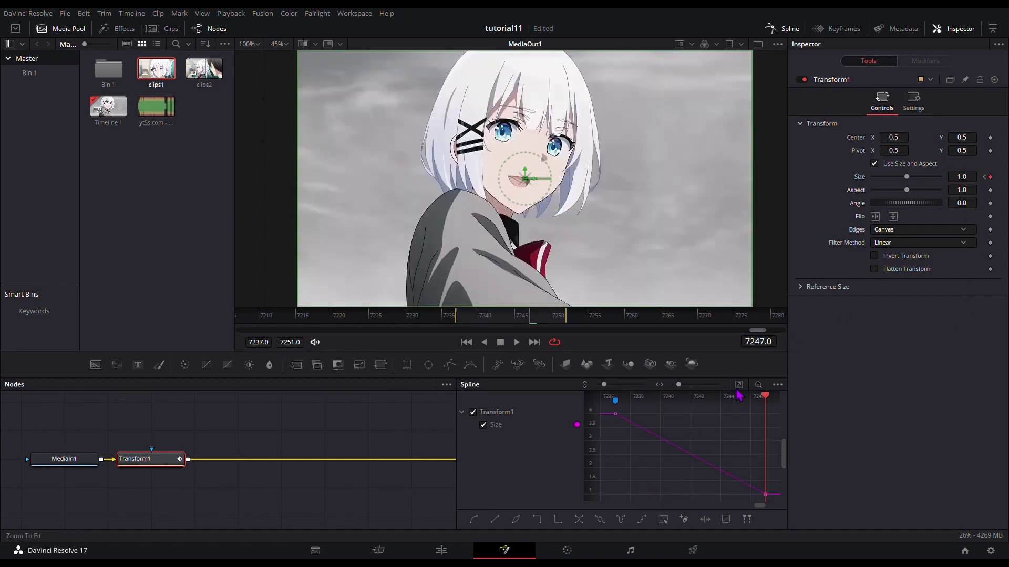
# - Smooth the Size keyframes and steepen the curve so the zoom plunges from 4.0 and eases into 1.0
pyautogui.press('Return')
pyautogui.hotkey('ctrl', 'a')
pyautogui.hotkey('shift', 's')
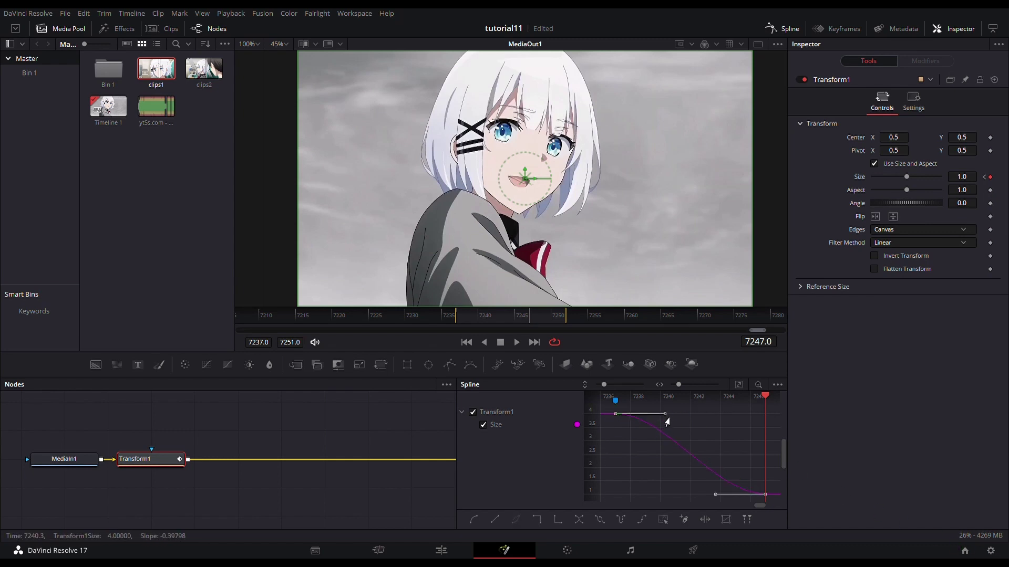
pyautogui.moveTo(665, 414); pyautogui.dragTo(616, 450)
pyautogui.moveTo(715, 495); pyautogui.dragTo(615, 497)
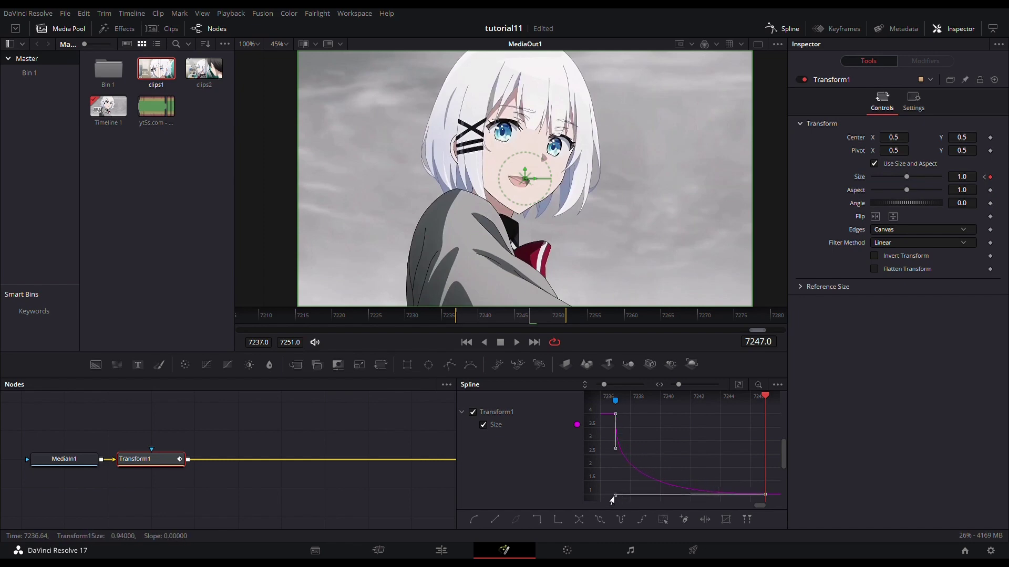
pyautogui.press('space')
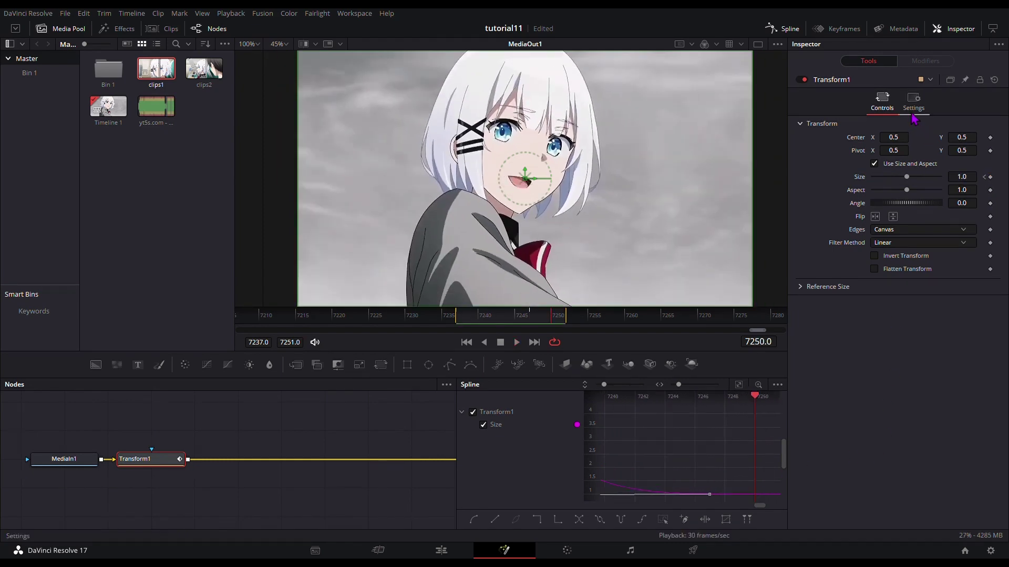
# - Enable Transform1 motion blur with Quality 8 and Shutter Angle 280, then preview it
pyautogui.click(913, 100)
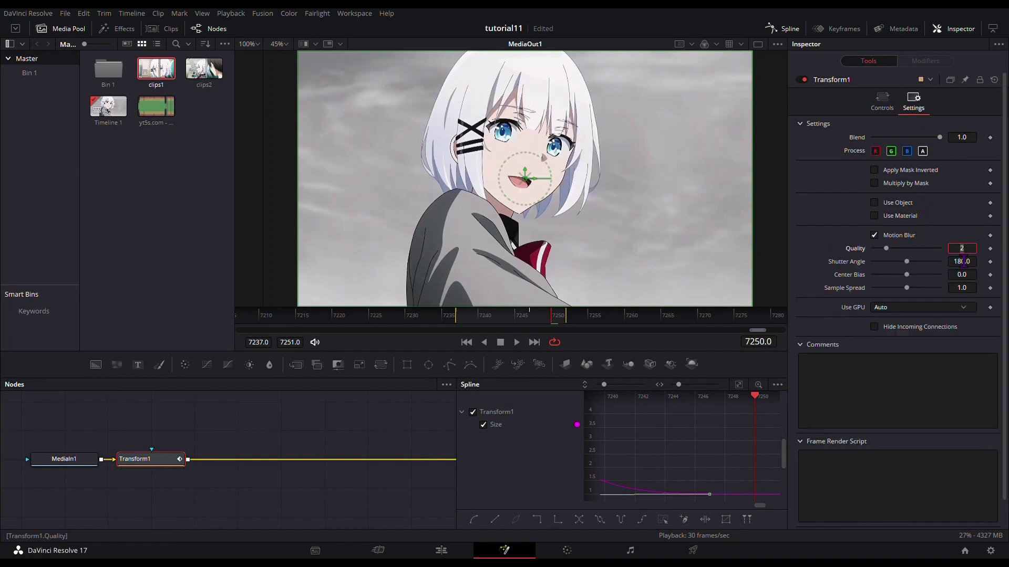
pyautogui.press('Tab')
pyautogui.write('280')
pyautogui.press('Tab')
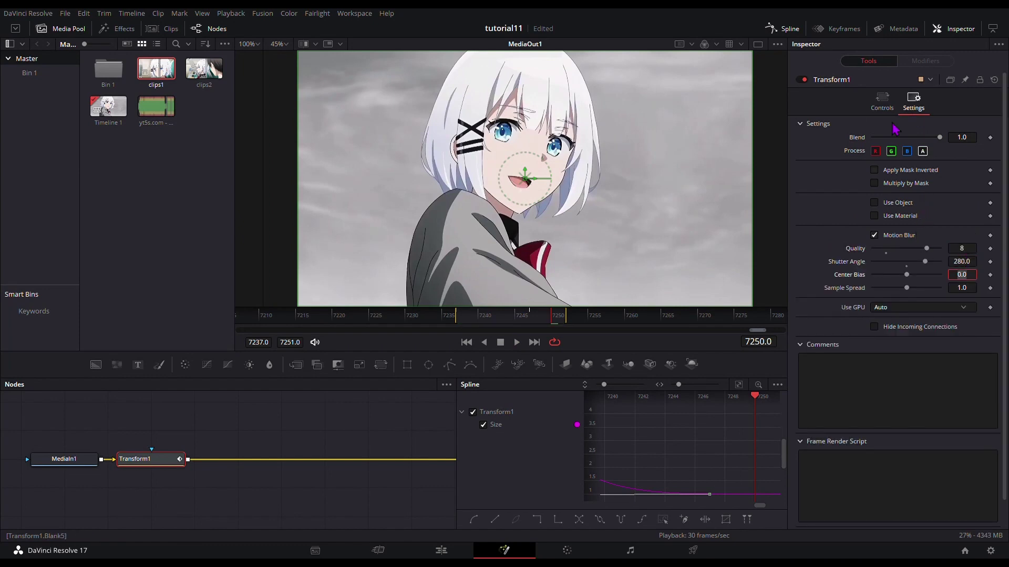
pyautogui.click(882, 100)
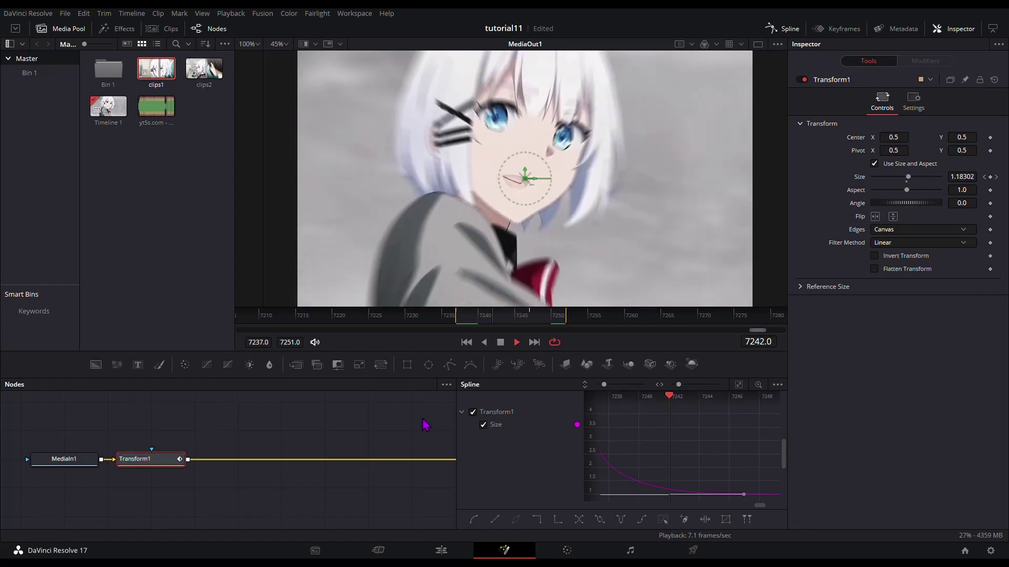
pyautogui.press('space')
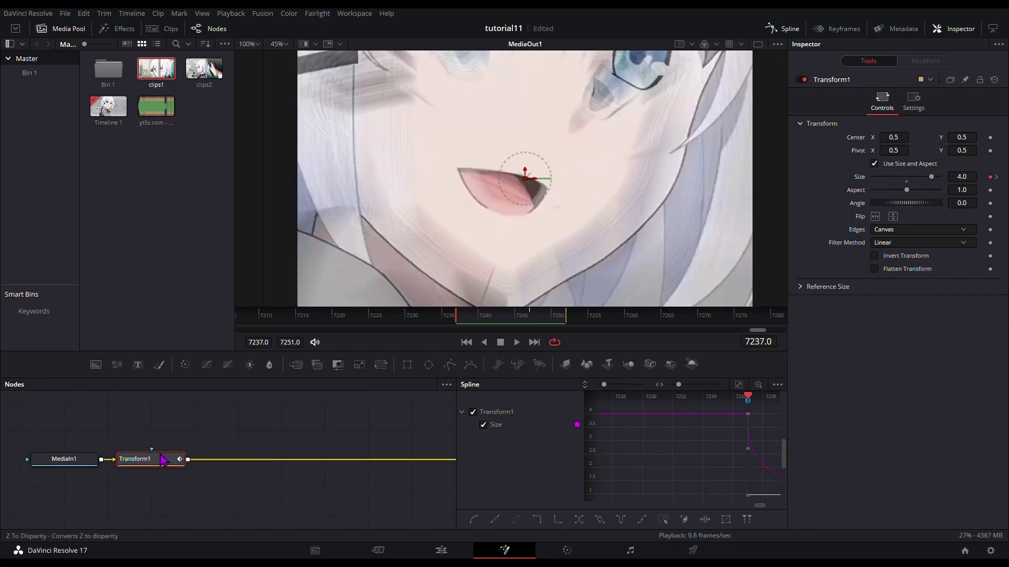
# - Add a Zoom Blur node after Transform1 with Zoom Amount 0.7
pyautogui.hotkey('shift', 'space')
pyautogui.write('zoom')
pyautogui.press('Return')
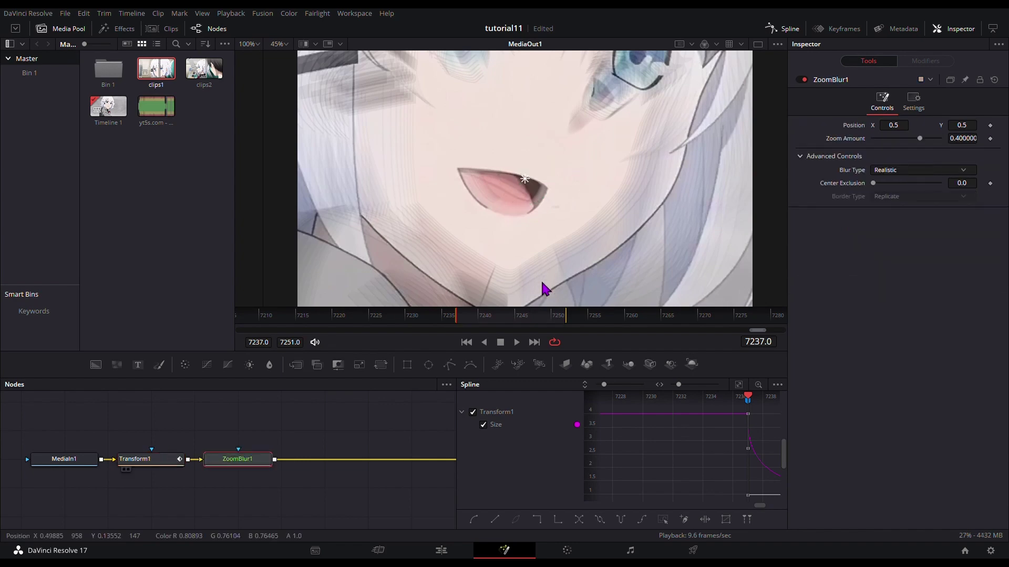
pyautogui.doubleClick(963, 138)
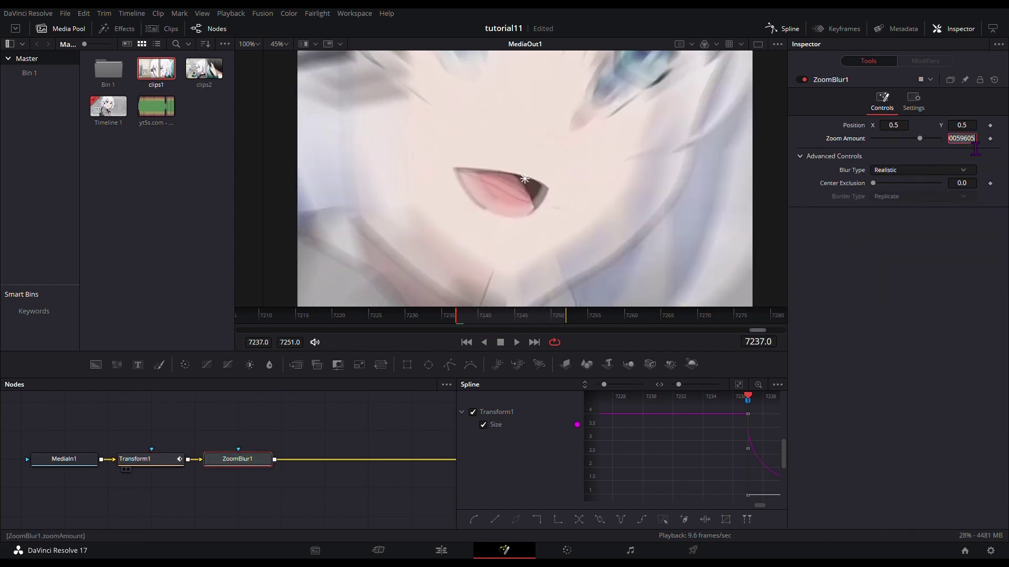
pyautogui.write('0.7')
pyautogui.press('Tab')
# - Keyframe Zoom Amount 0.7 at frame 7237 and 0 at frame 7242
pyautogui.click(992, 149)
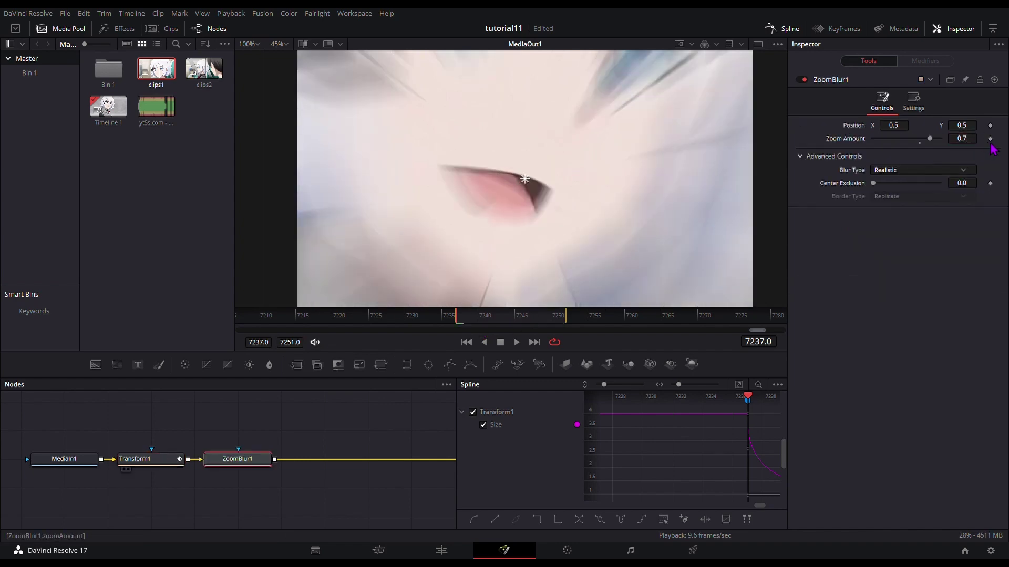
pyautogui.click(990, 138)
pyautogui.press('space')
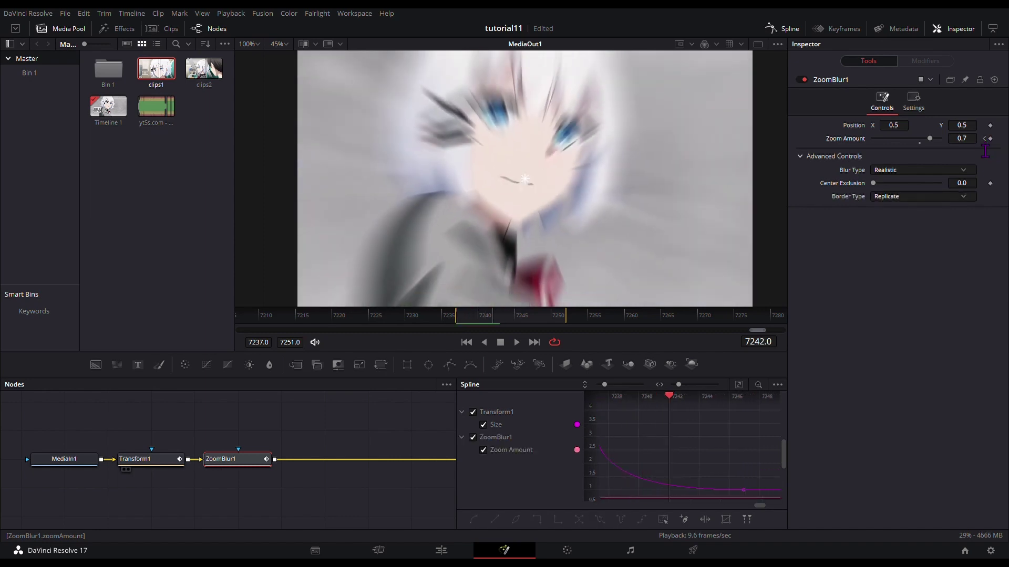
pyautogui.write('0')
pyautogui.press('Return')
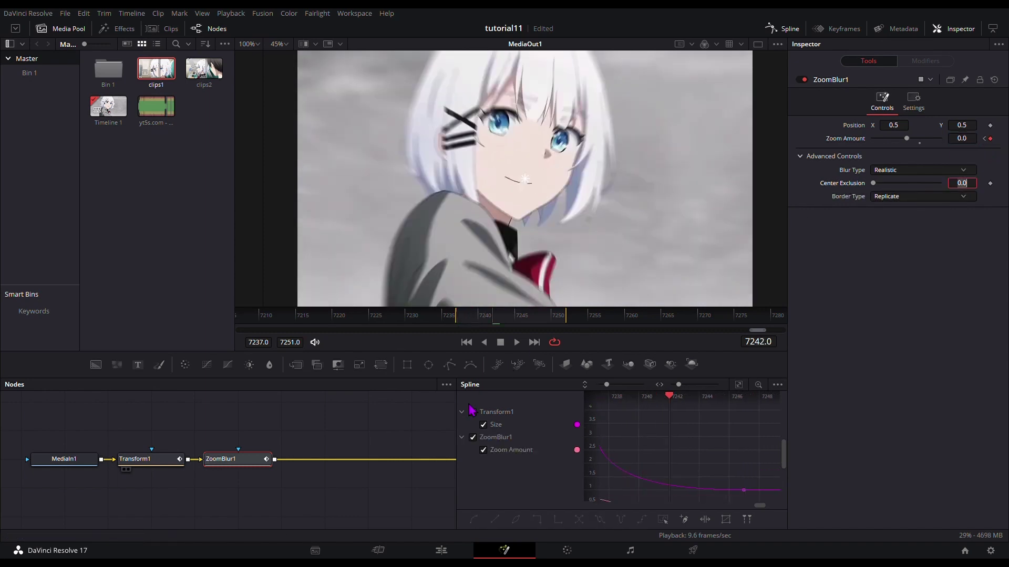
pyautogui.click(470, 414)
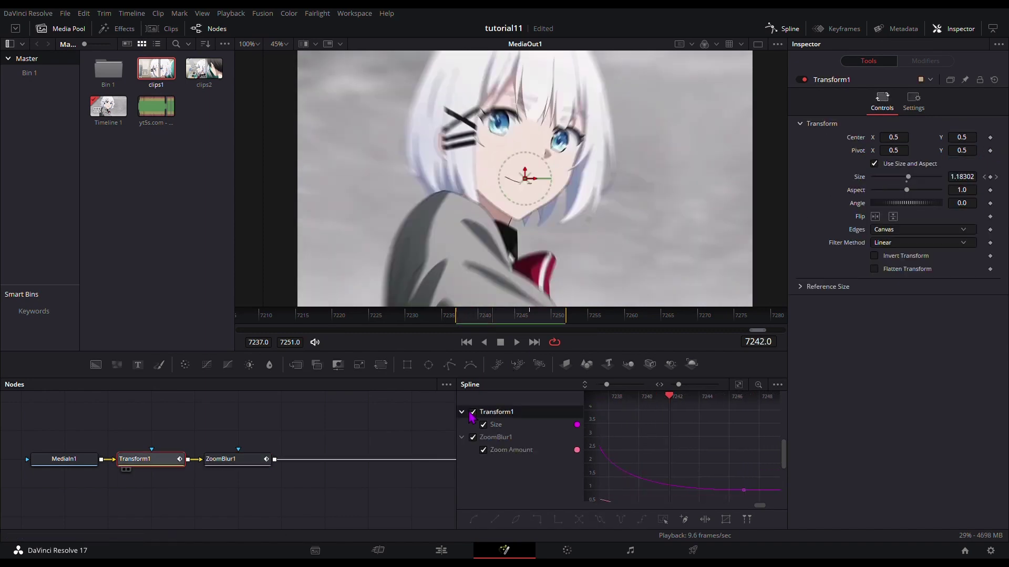
# - Lengthen the Zoom Amount curve's ease-out toward 7242 and preview the blurred zoom
pyautogui.click(738, 384)
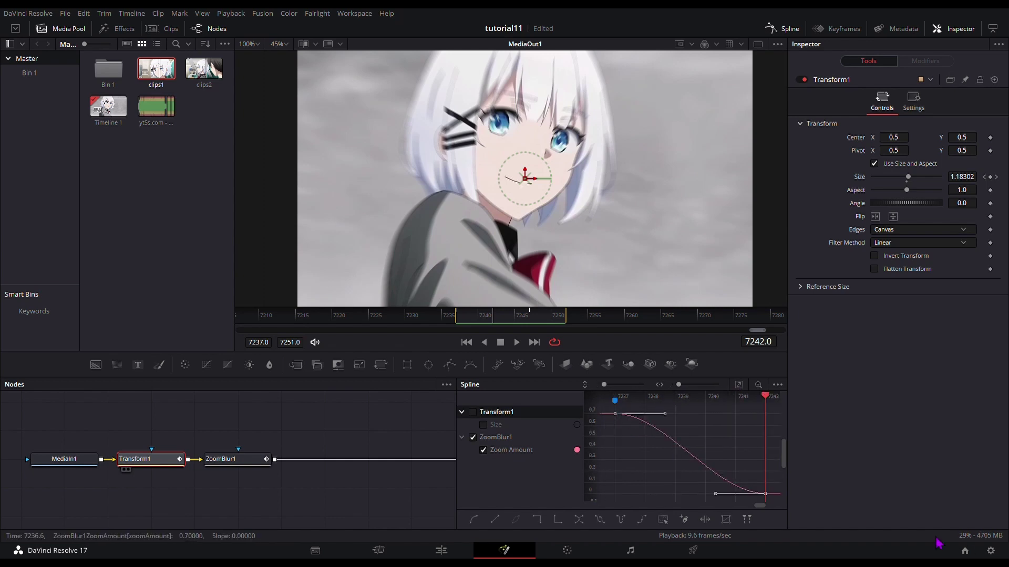
pyautogui.moveTo(717, 496); pyautogui.dragTo(660, 499)
pyautogui.press('space')
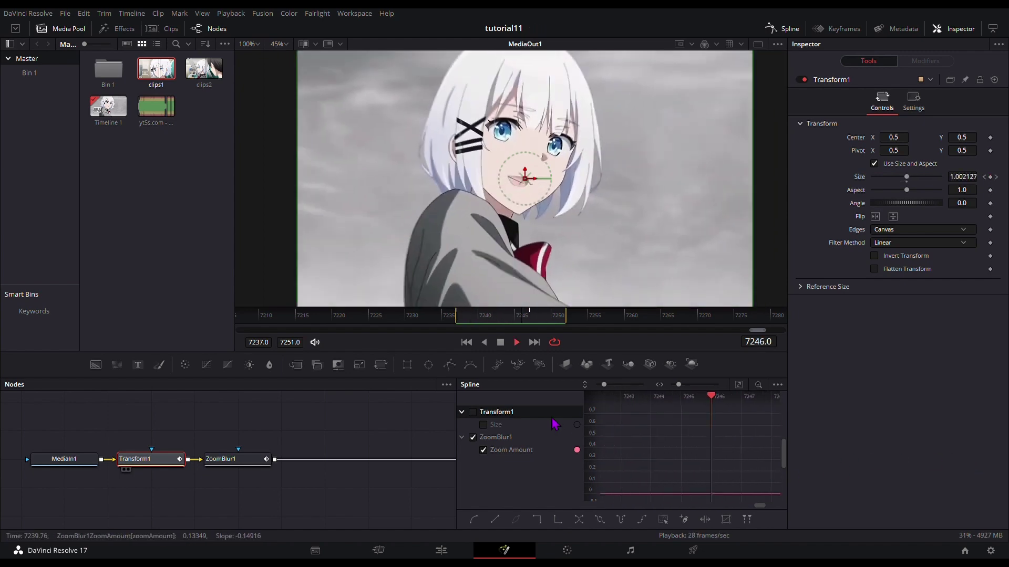
pyautogui.click(401, 446)
pyautogui.press('space')
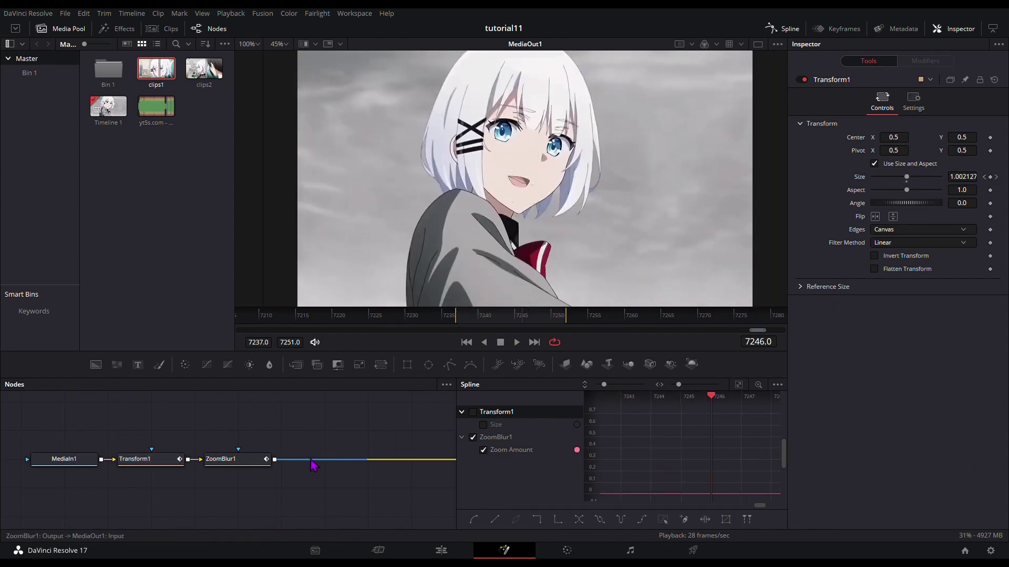
pyautogui.click(147, 460)
pyautogui.click(185, 424)
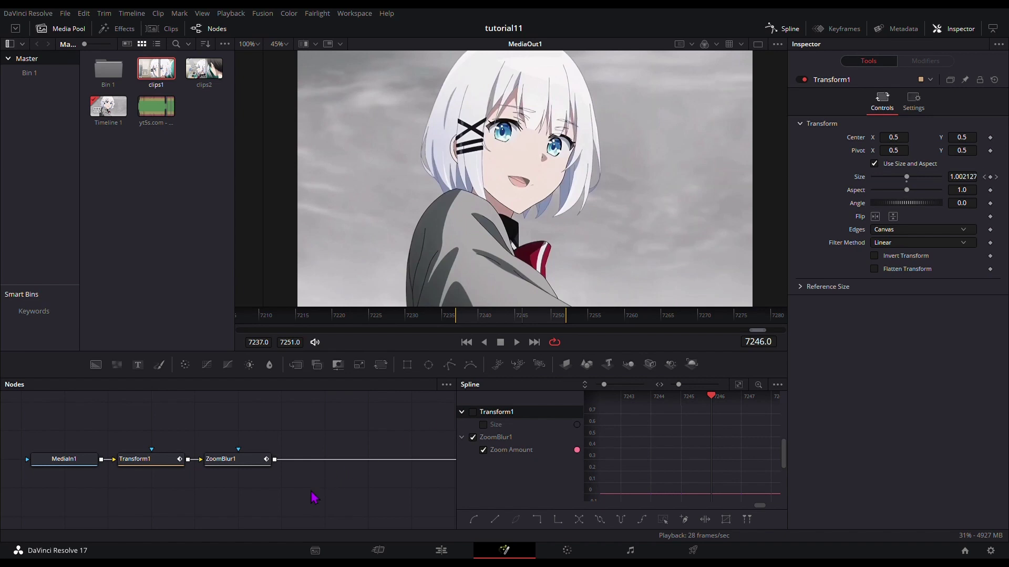
# - Insert a Camera Shake node between Transform1 and ZoomBlur1 with Zoom to Crop 0.2
pyautogui.moveTo(313, 497); pyautogui.dragTo(50, 504)
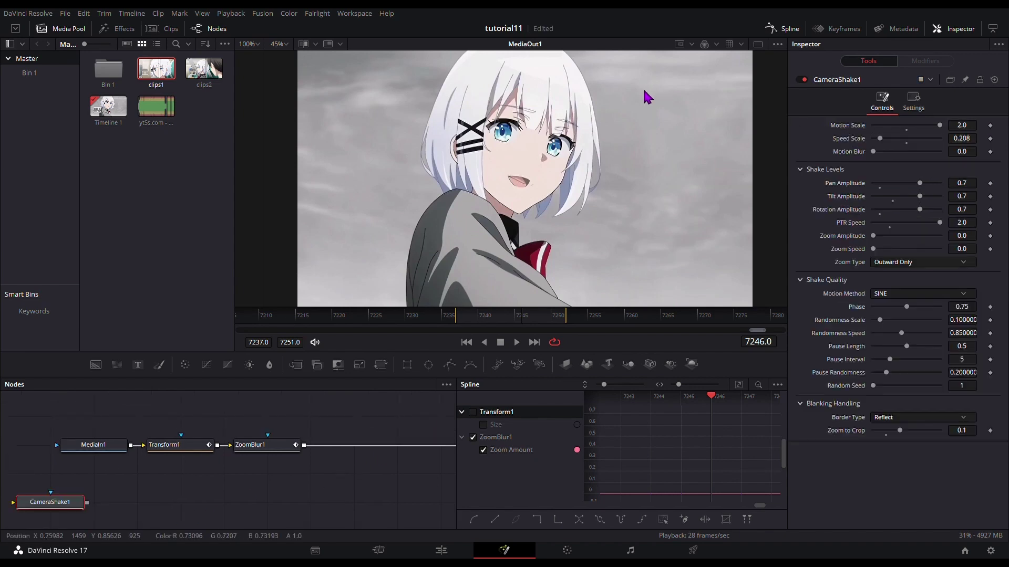
pyautogui.moveTo(243, 445); pyautogui.dragTo(372, 445)
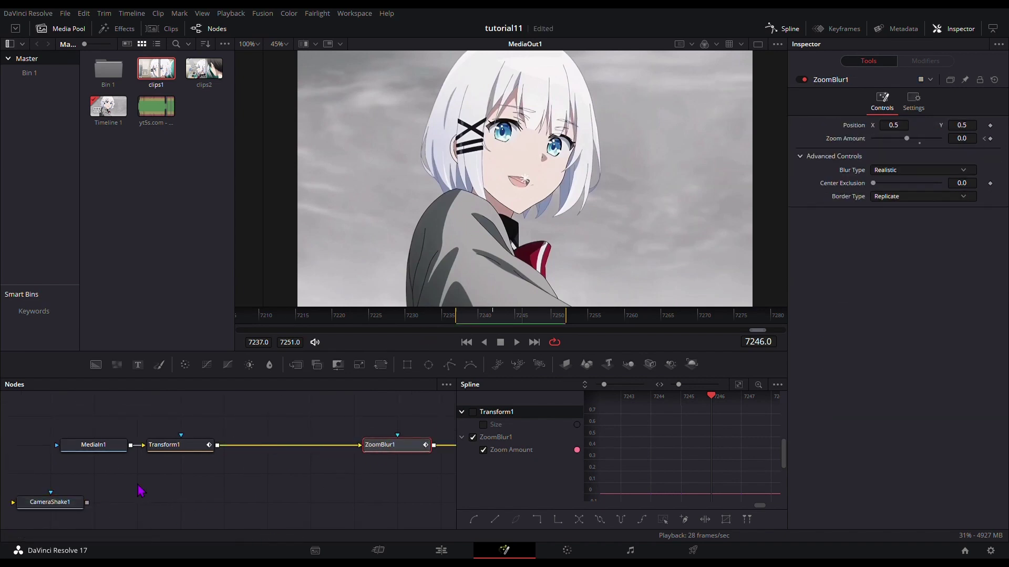
pyautogui.moveTo(74, 510); pyautogui.dragTo(291, 452)
pyautogui.click(291, 450)
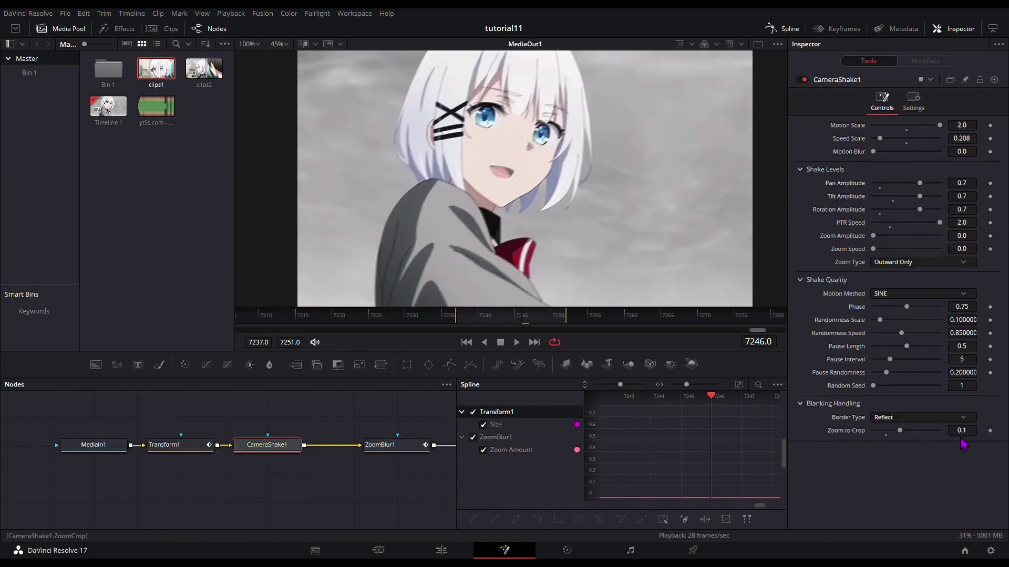
pyautogui.write('2')
pyautogui.press('Return')
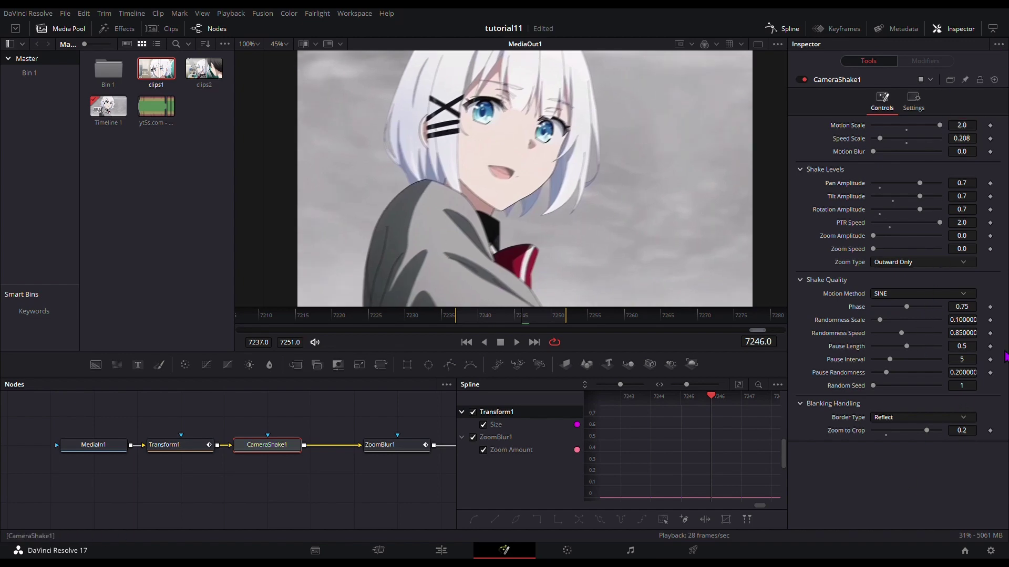
# - Set the camera shake's motion blur Quality to 8 and Shutter Angle to 280
pyautogui.click(913, 100)
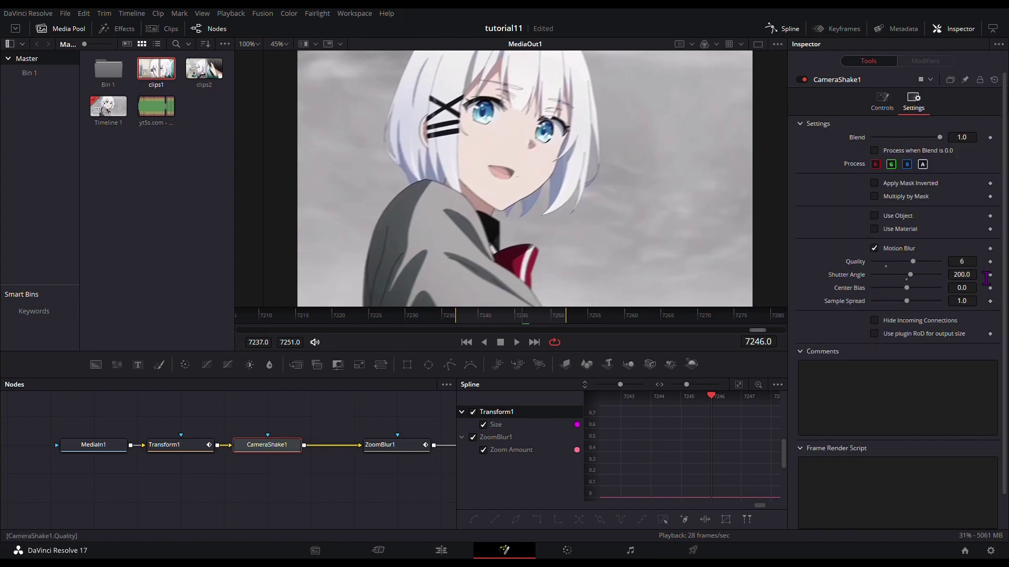
pyautogui.click(962, 261)
pyautogui.press('Tab')
pyautogui.write('280')
pyautogui.press('Tab')
pyautogui.click(887, 102)
# - Hide the Spline panel and preview the shaking transition
pyautogui.click(409, 470)
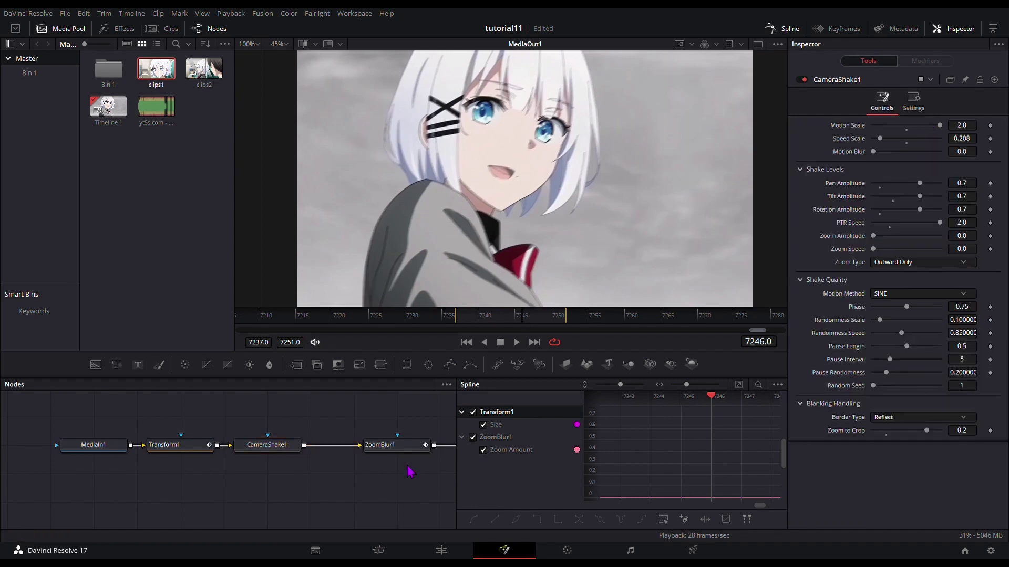
pyautogui.press('space')
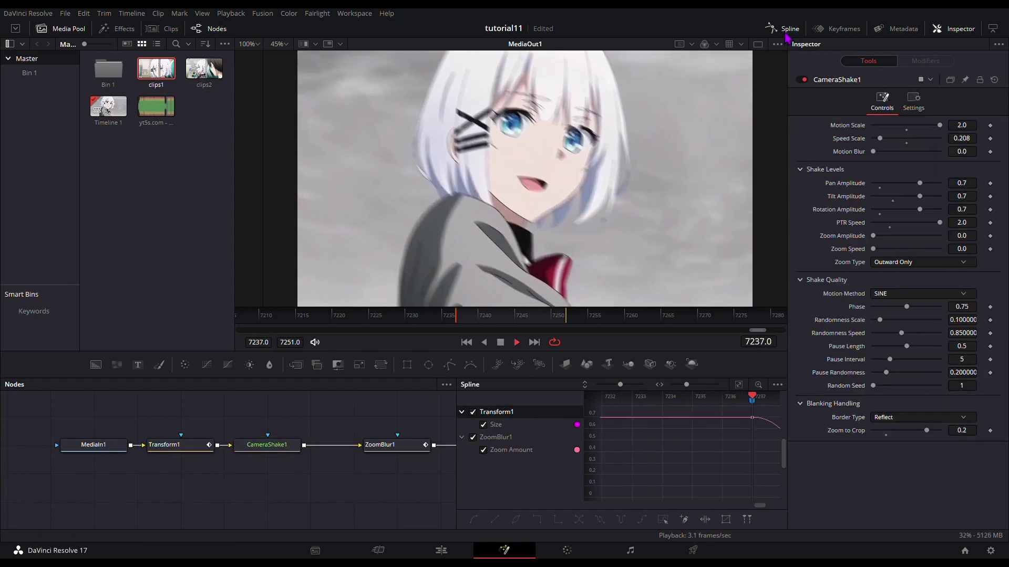
pyautogui.click(783, 28)
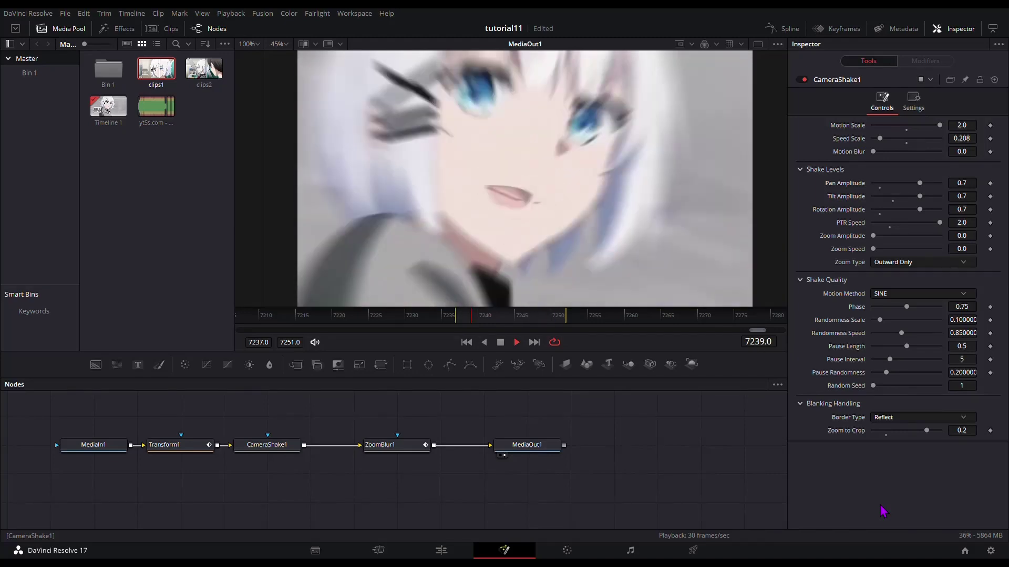
pyautogui.press('space')
pyautogui.press('space')
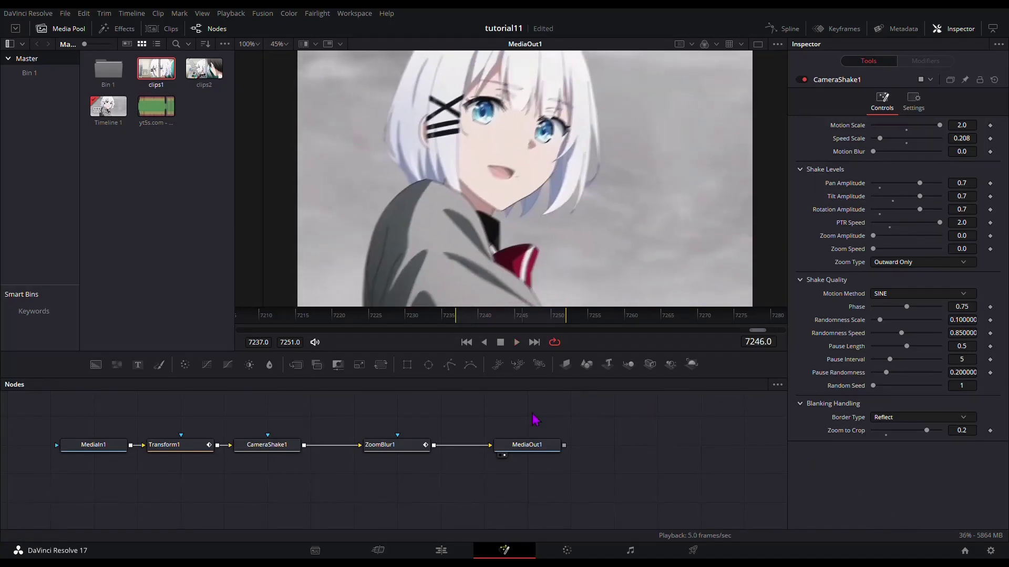
# - Add Transform2 after Transform1, animating Size 1.0 to 0.5 by frame 7251 with Mirror edges, and save
pyautogui.click(198, 452)
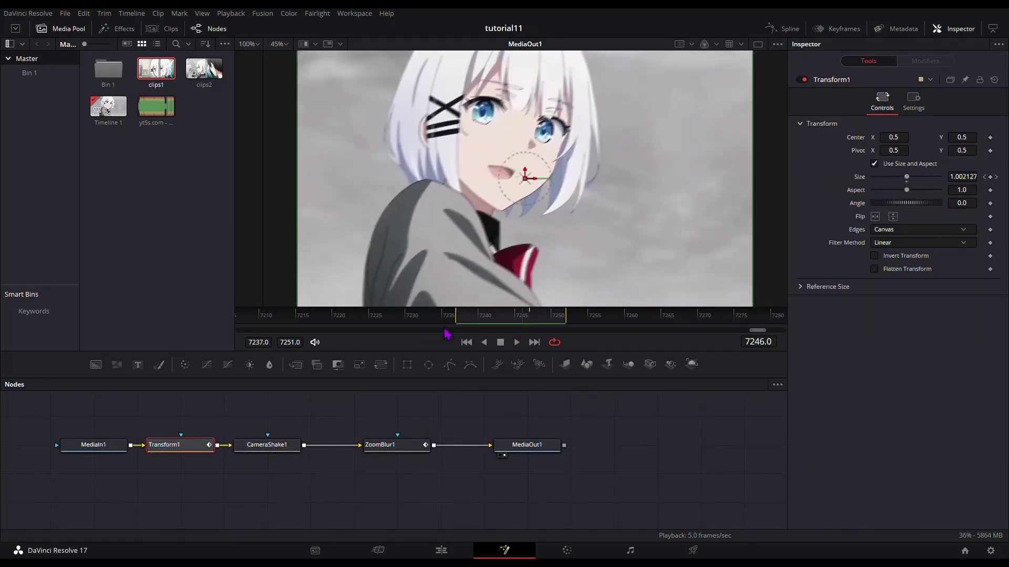
pyautogui.click(380, 364)
pyautogui.click(566, 318)
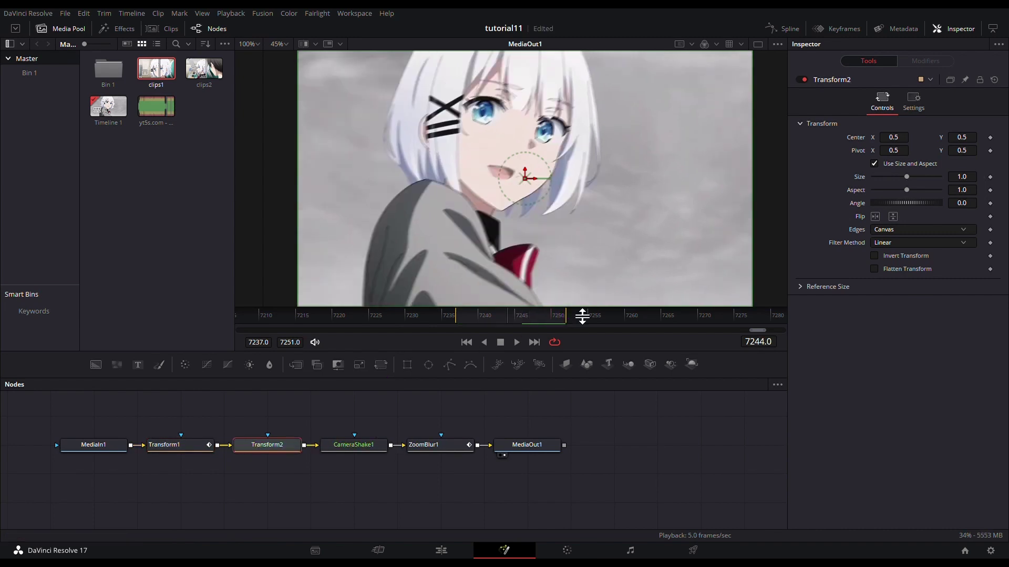
pyautogui.click(990, 177)
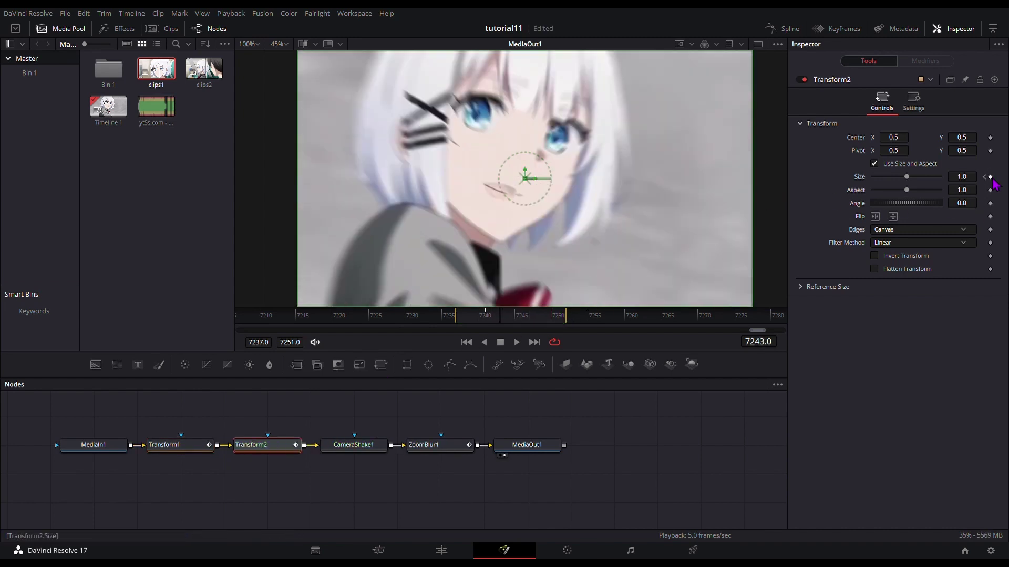
pyautogui.click(969, 178)
pyautogui.write('0.5')
pyautogui.press('Return')
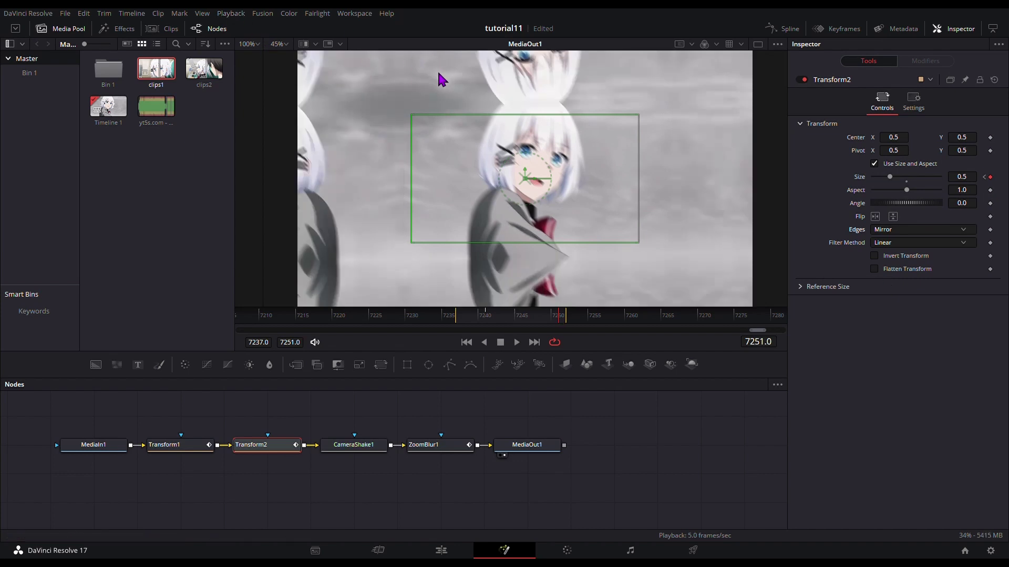
pyautogui.hotkey('ctrl', 's')
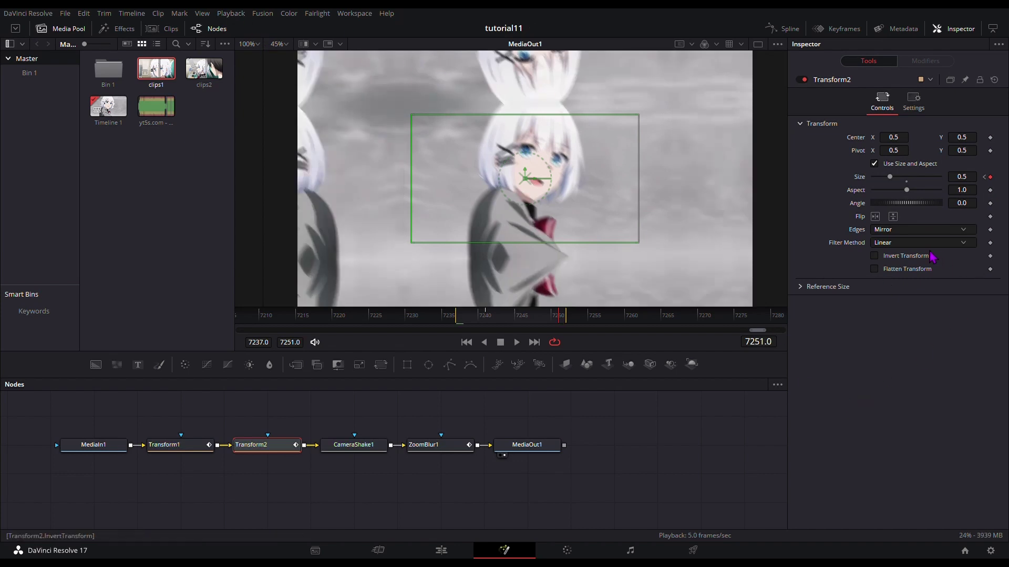
pyautogui.click(445, 451)
# - Duplicate ZoomBlur1 as ZoomBlur2, keyframing Zoom Amount 0.0 at 7246 and -0.7 at 7251
pyautogui.hotkey('ctrl', 'c')
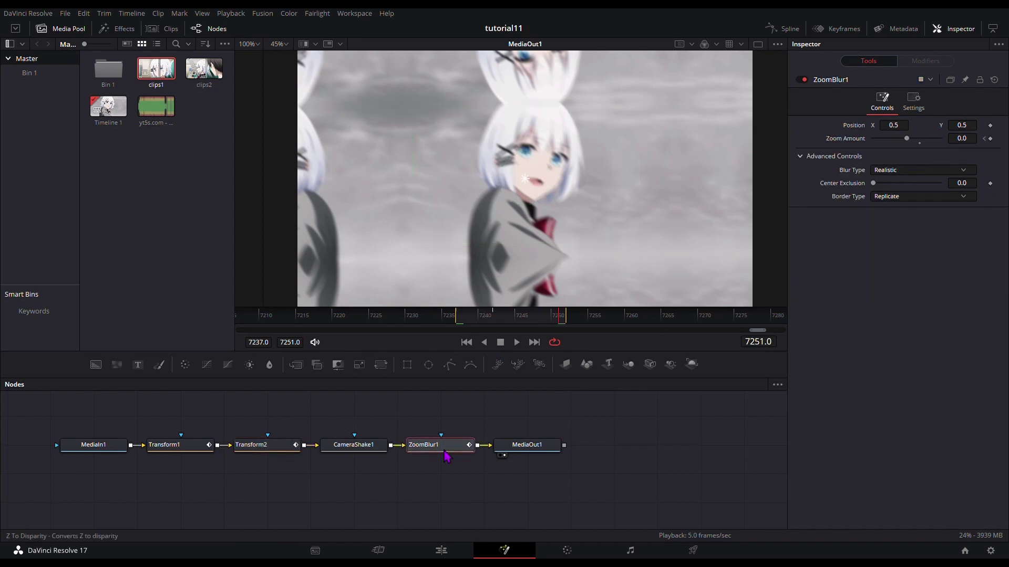
pyautogui.hotkey('ctrl', 'v')
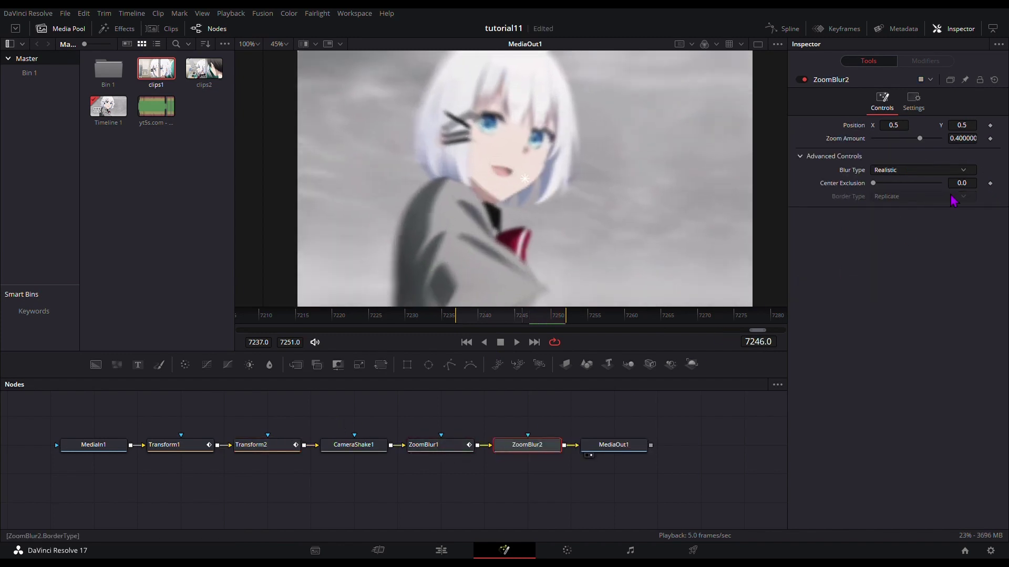
pyautogui.click(969, 138)
pyautogui.write('0')
pyautogui.press('Return')
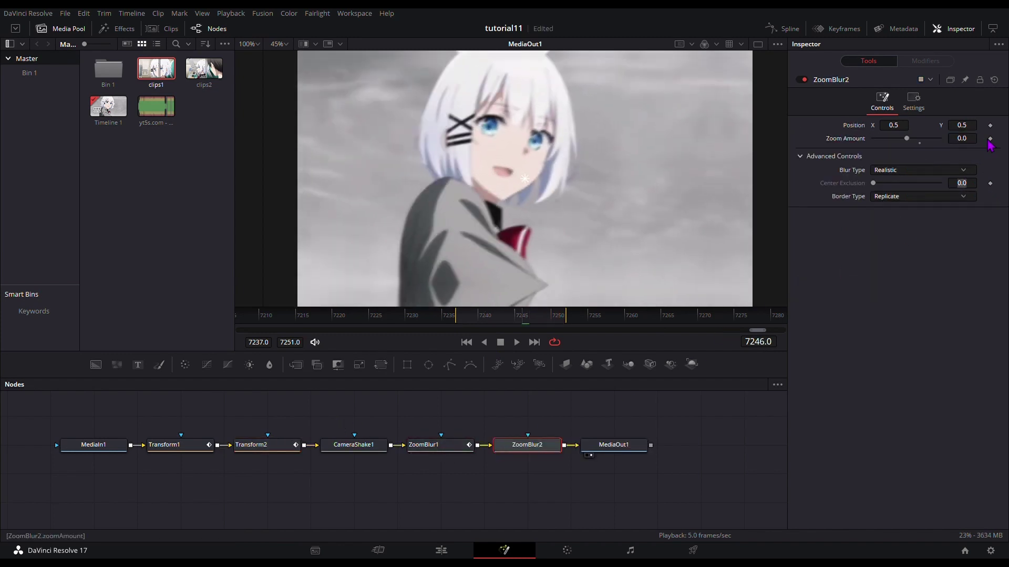
pyautogui.click(990, 138)
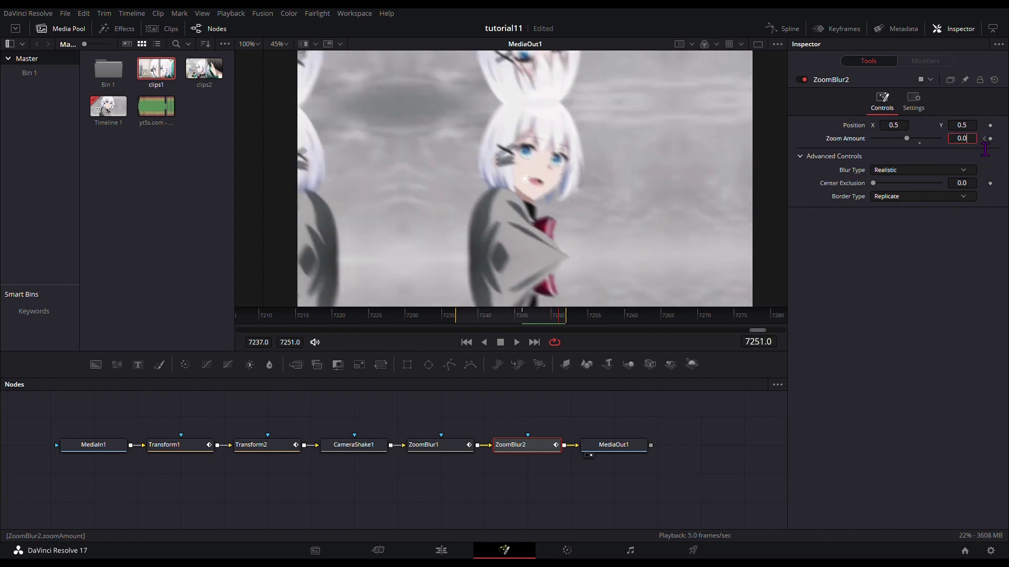
pyautogui.write('-0.7')
pyautogui.press('Tab')
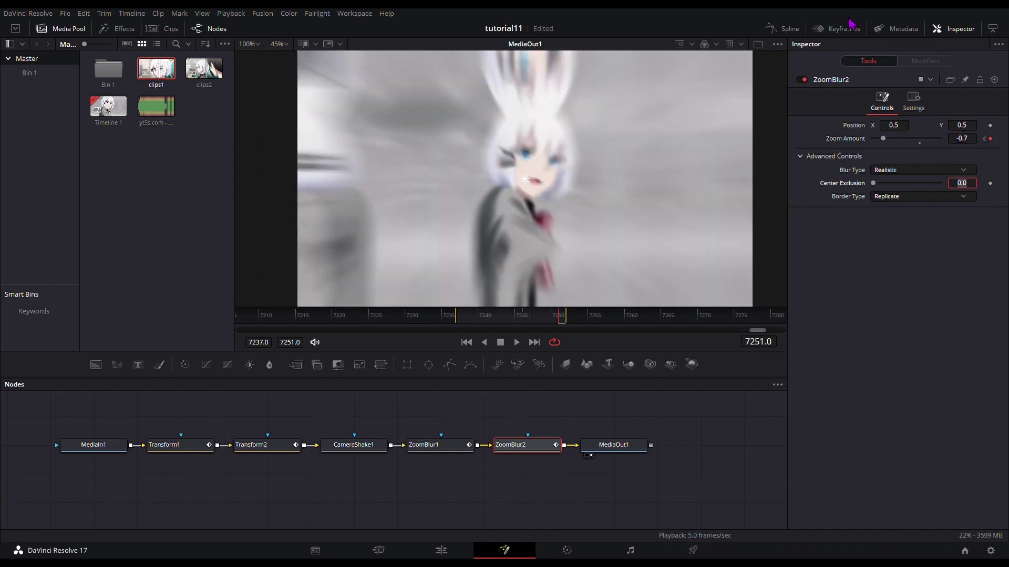
# - Show only Transform2's Size curve in the Spline panel, fitted to view
pyautogui.click(782, 28)
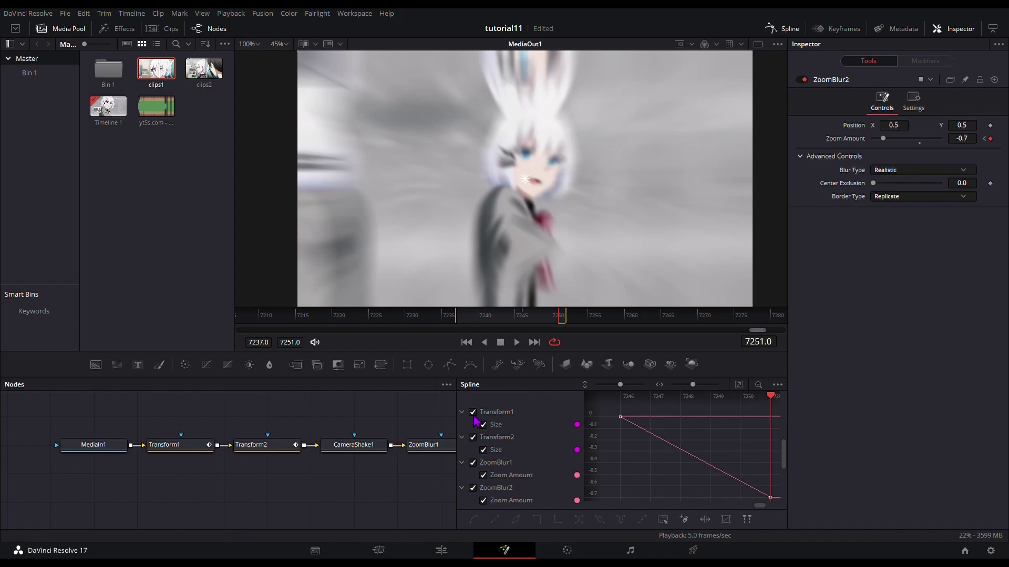
pyautogui.click(474, 464)
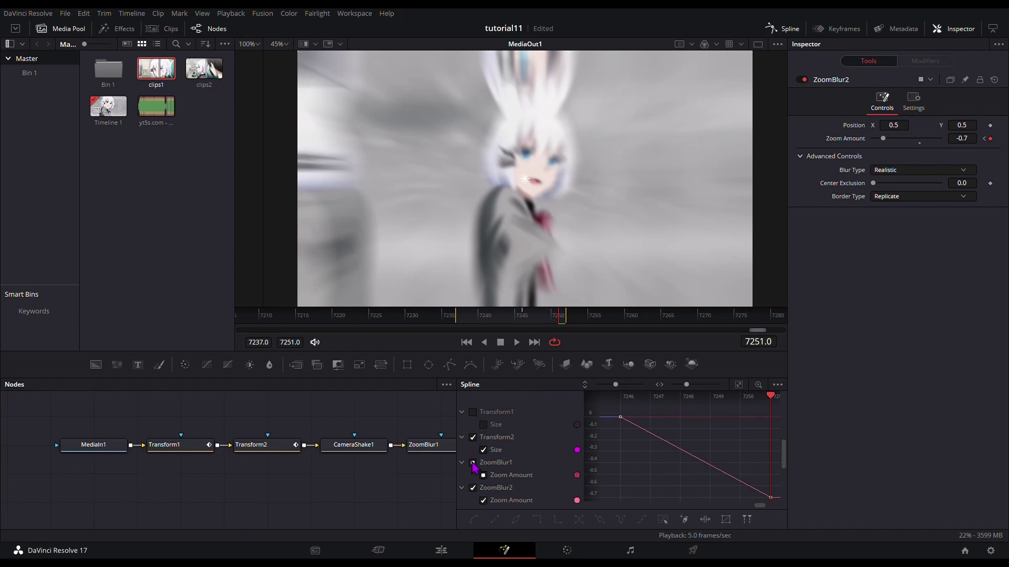
pyautogui.click(473, 488)
pyautogui.click(502, 423)
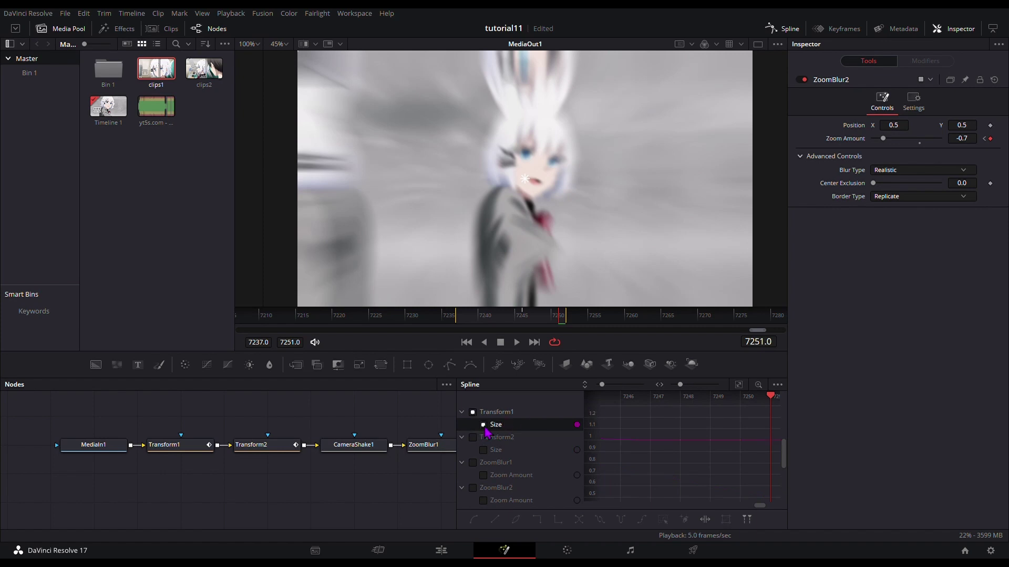
pyautogui.click(489, 437)
pyautogui.click(738, 384)
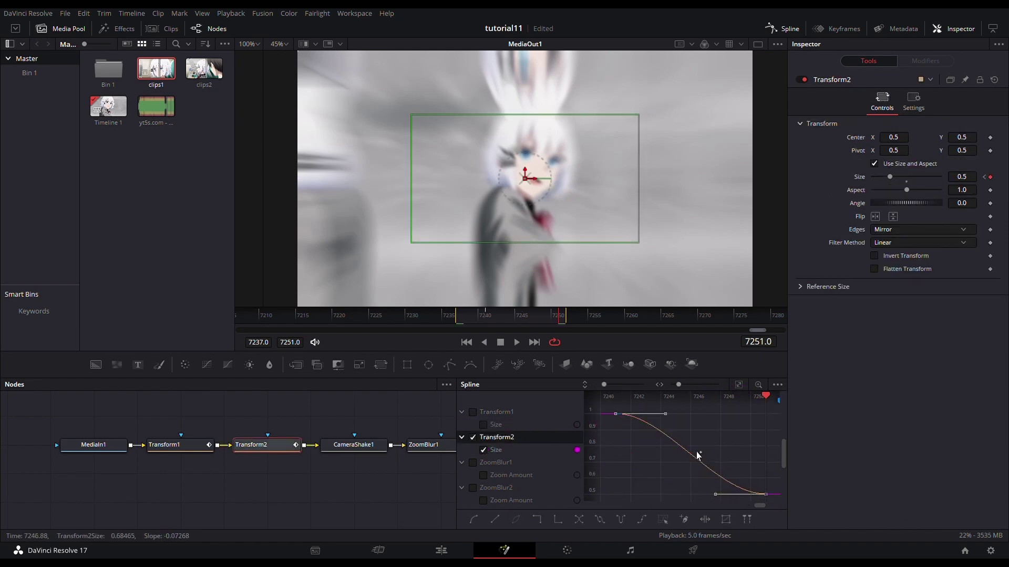
# - Reshape the Size curve to hold near 1.0 then drop sharply to 0.5, and preview it
pyautogui.moveTo(717, 497); pyautogui.dragTo(765, 460)
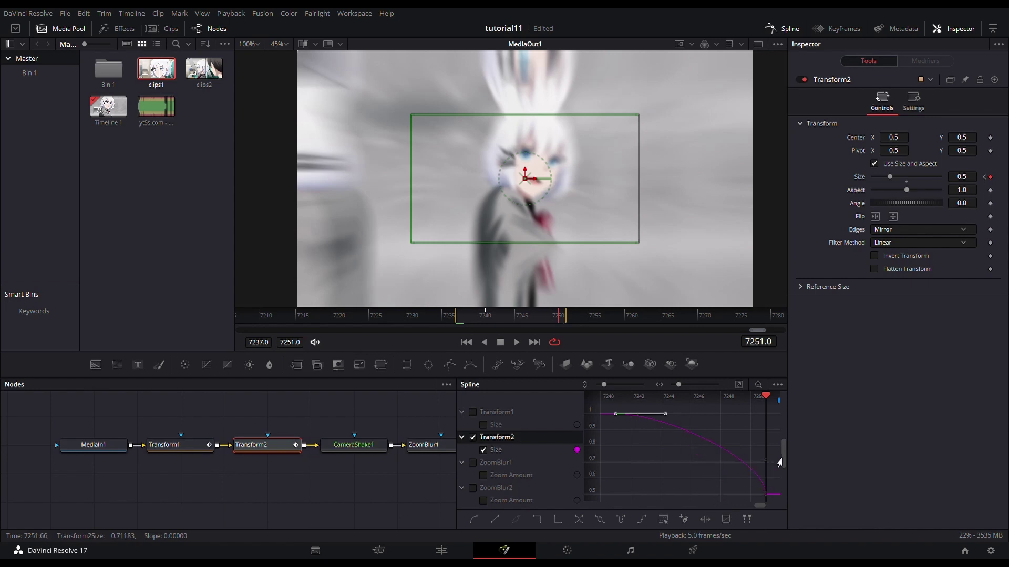
pyautogui.moveTo(666, 415); pyautogui.dragTo(776, 419)
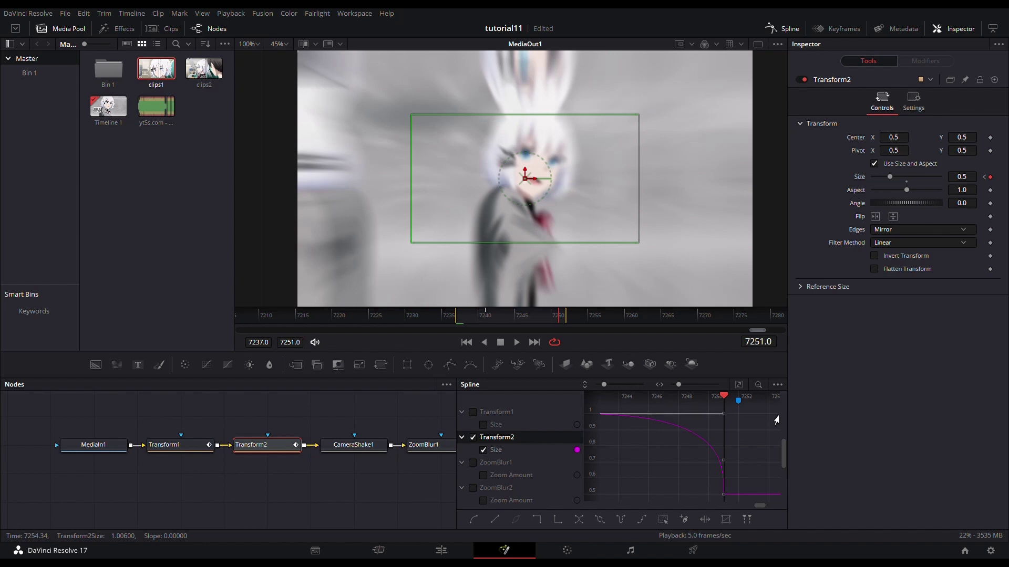
pyautogui.click(782, 29)
pyautogui.press('space')
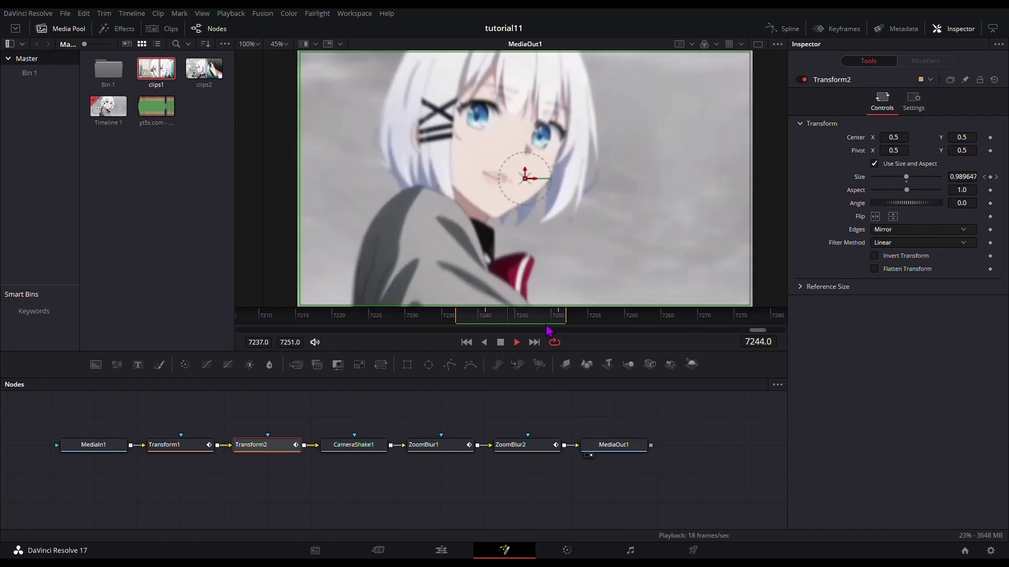
pyautogui.press('space')
pyautogui.click(525, 447)
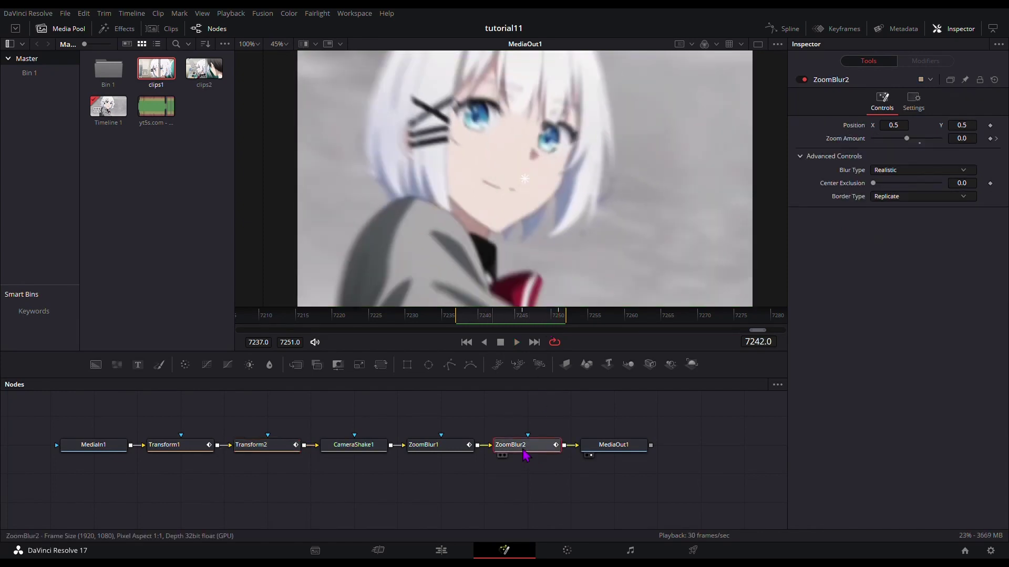
# - Smooth ZoomBlur2's Zoom Amount keyframes (0 to -0.7) into an ease, delaying the ramp toward the end
pyautogui.click(788, 30)
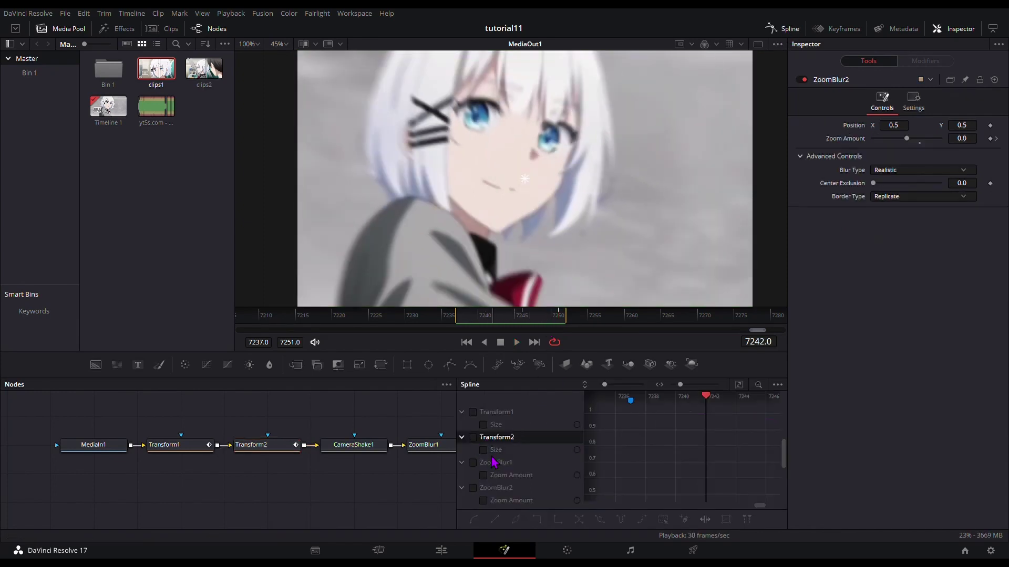
pyautogui.click(511, 500)
pyautogui.click(742, 388)
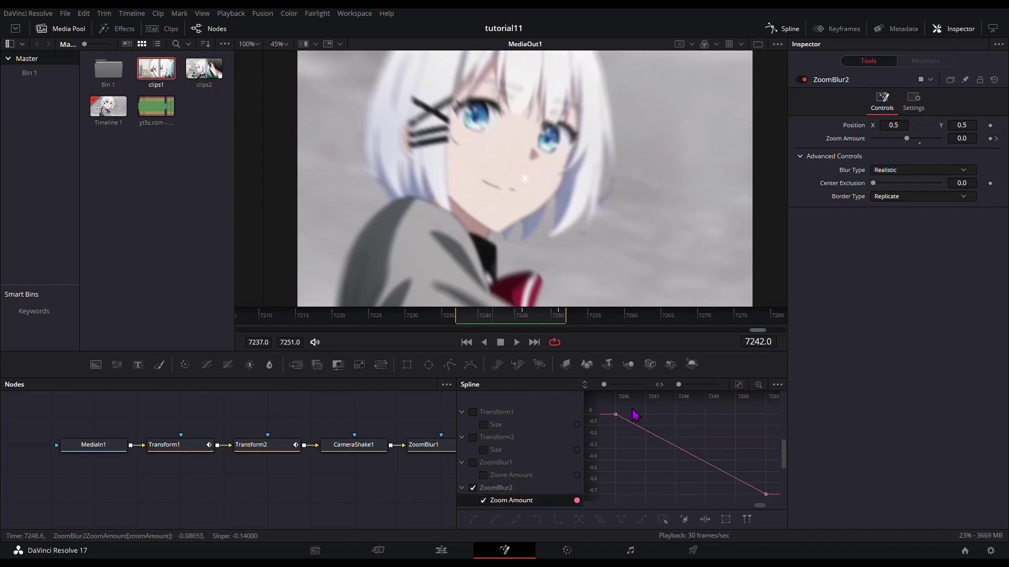
pyautogui.hotkey('ctrl', 'a')
pyautogui.press('s')
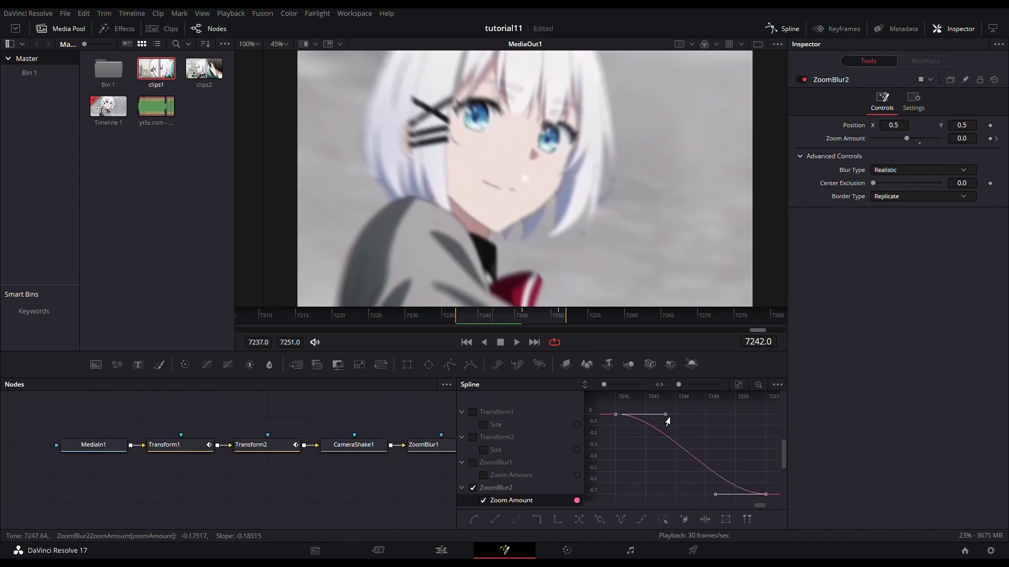
pyautogui.moveTo(667, 418); pyautogui.dragTo(742, 418)
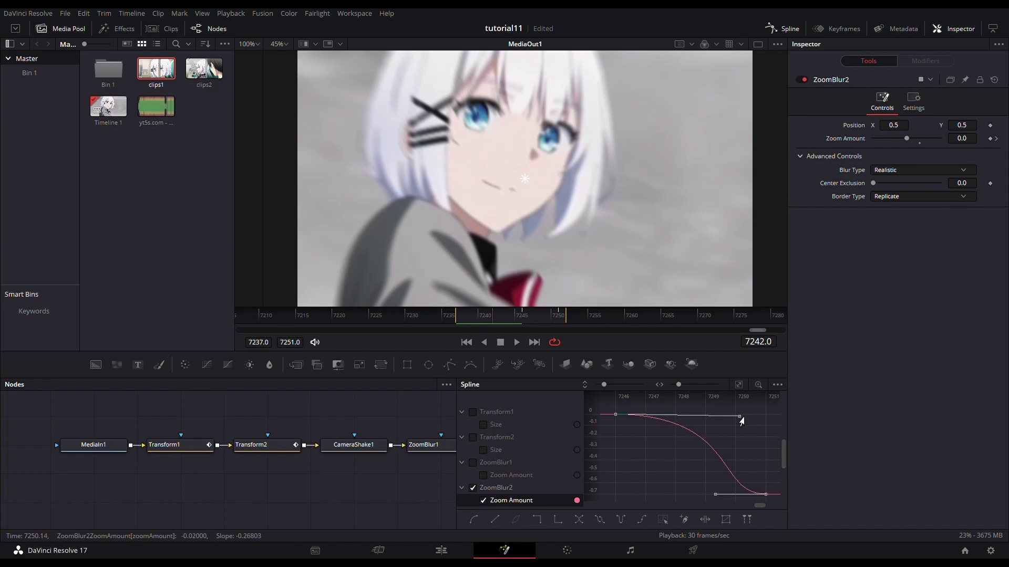
# - Close the Spline panel and preview the zoom-blurred transition
pyautogui.press('space')
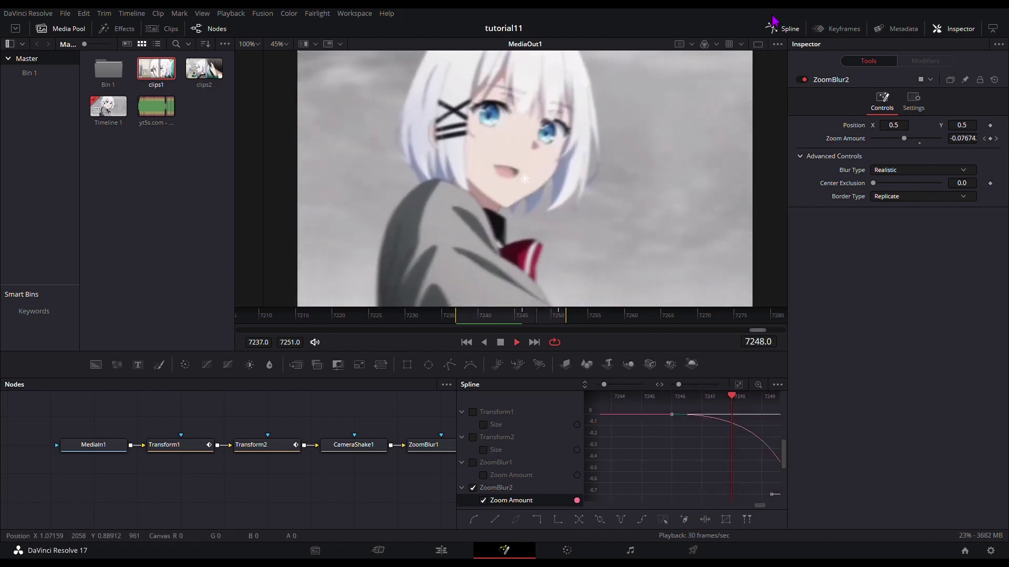
pyautogui.click(782, 29)
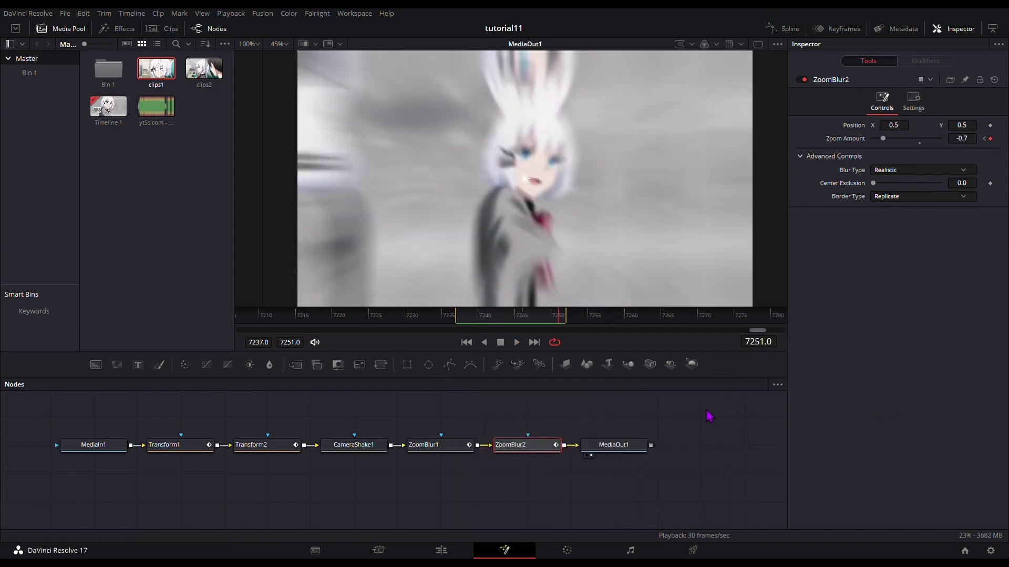
pyautogui.press('space')
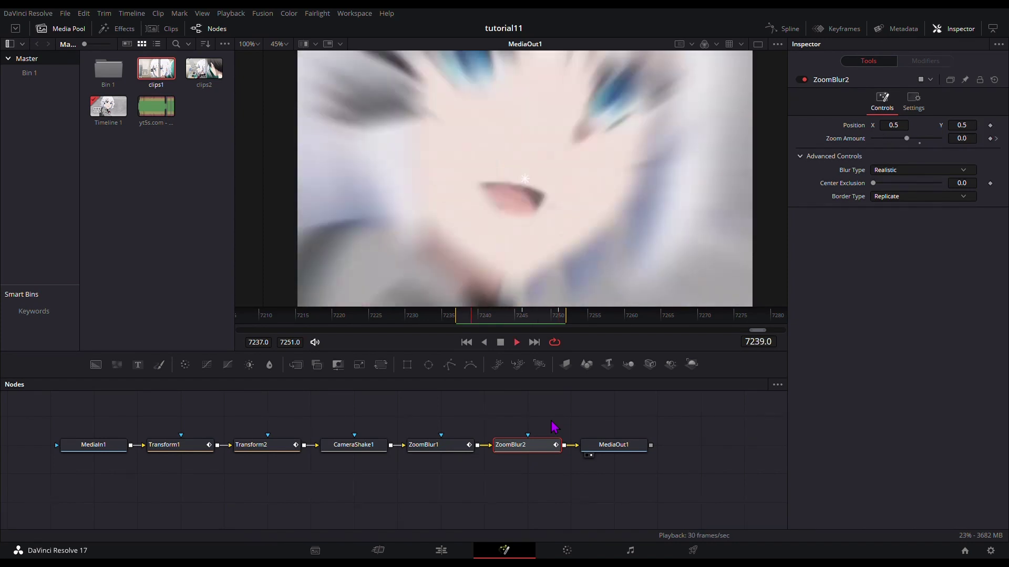
pyautogui.press('space')
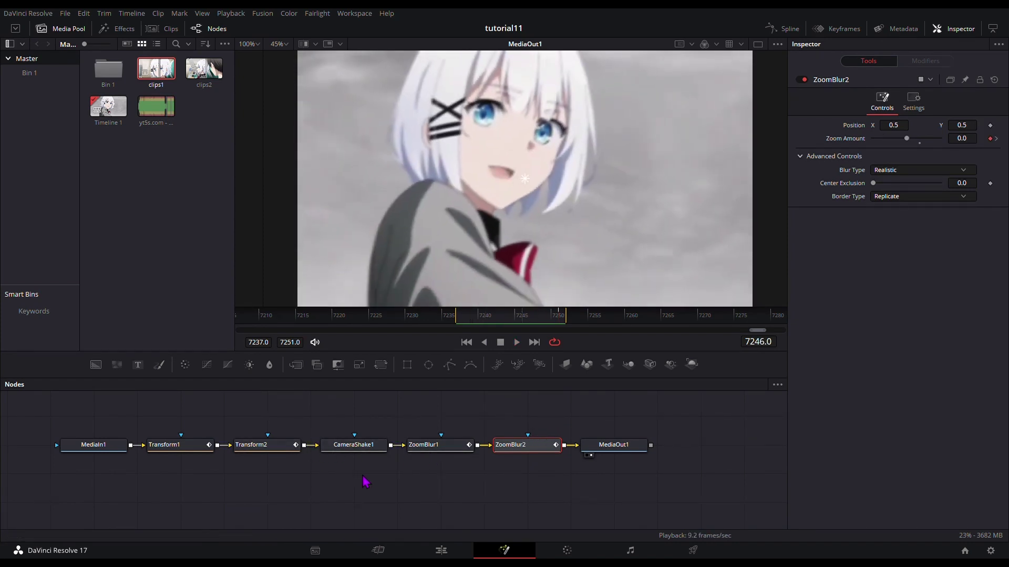
# - Insert a Transform3 node after Transform2 with Size 1.2
pyautogui.click(178, 445)
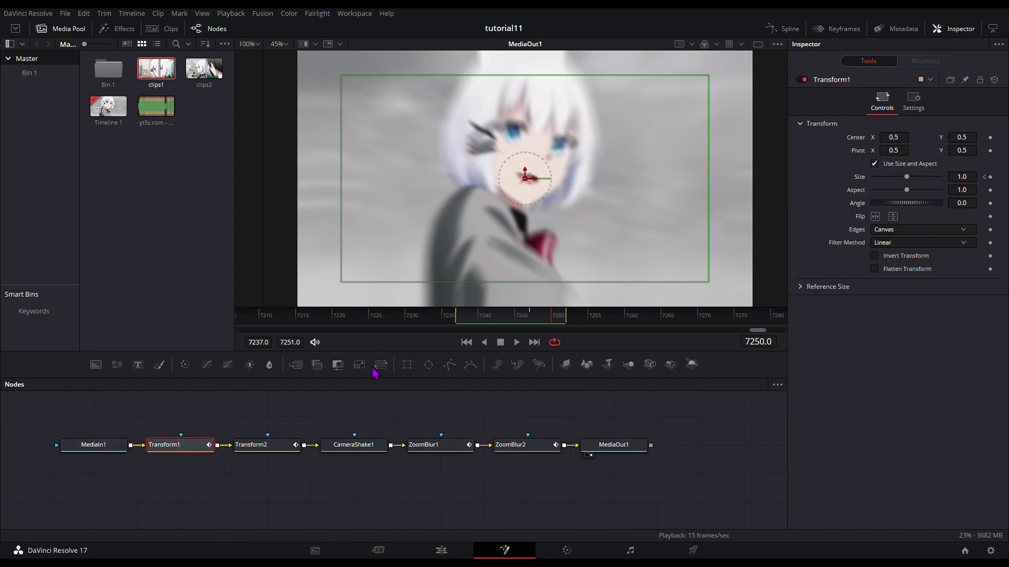
pyautogui.click(81, 447)
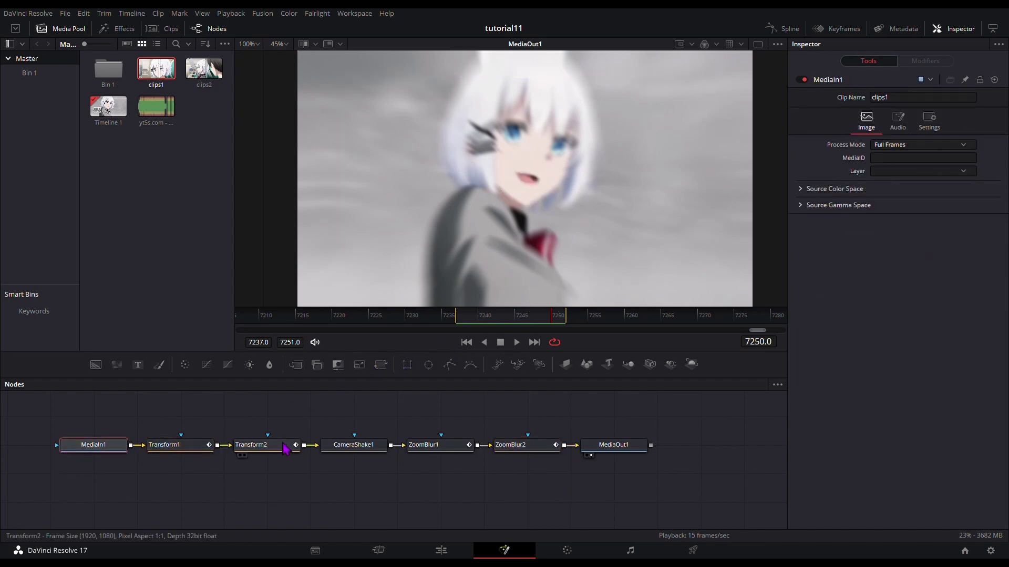
pyautogui.click(286, 446)
pyautogui.click(396, 362)
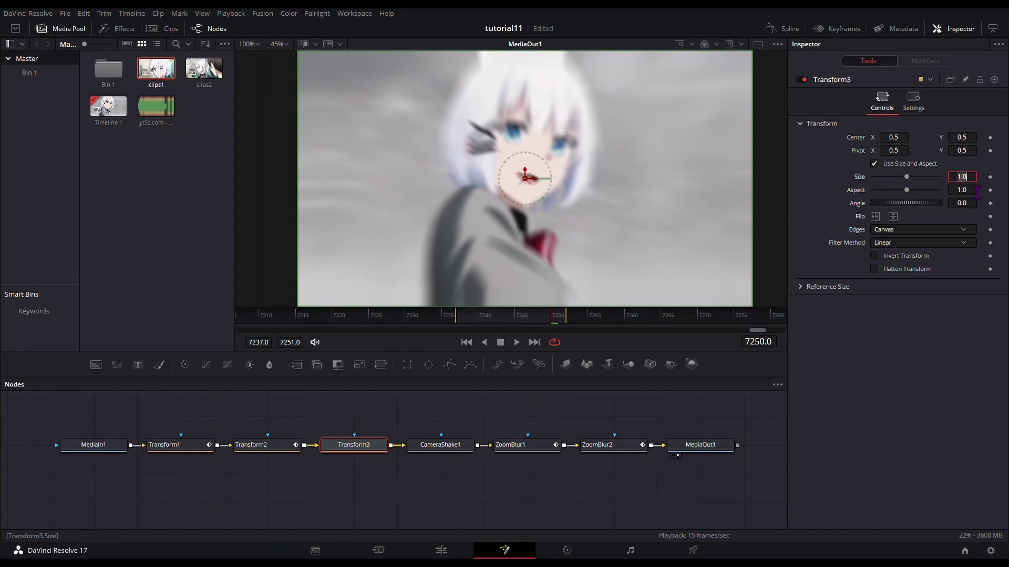
pyautogui.write('1.1')
pyautogui.press('Tab')
pyautogui.hotkey('shift', 'Tab')
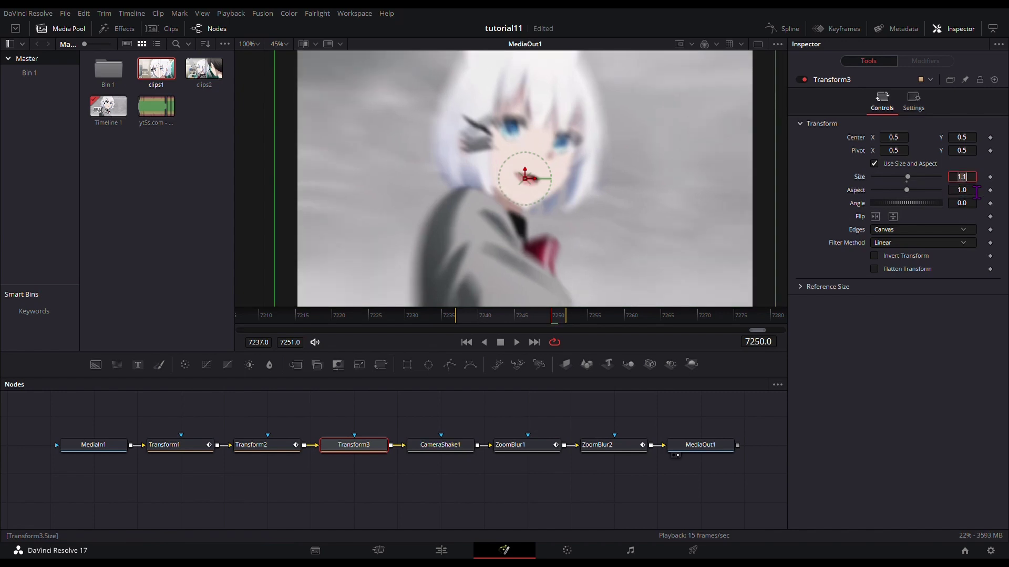
pyautogui.press('Return')
# - Deselect the node and play back the transition to preview the scale-up
pyautogui.click(733, 505)
pyautogui.press('space')
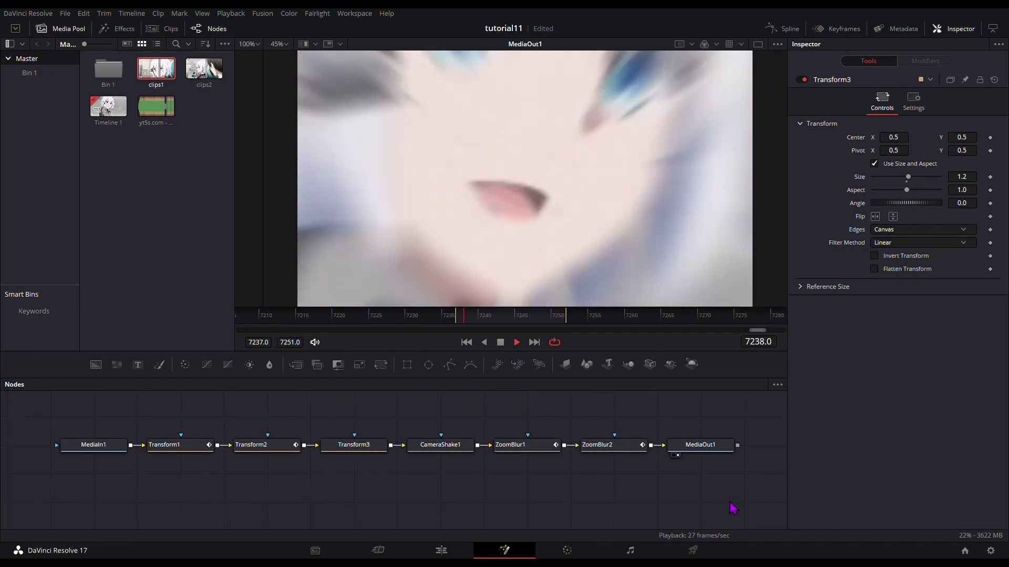
pyautogui.press('space')
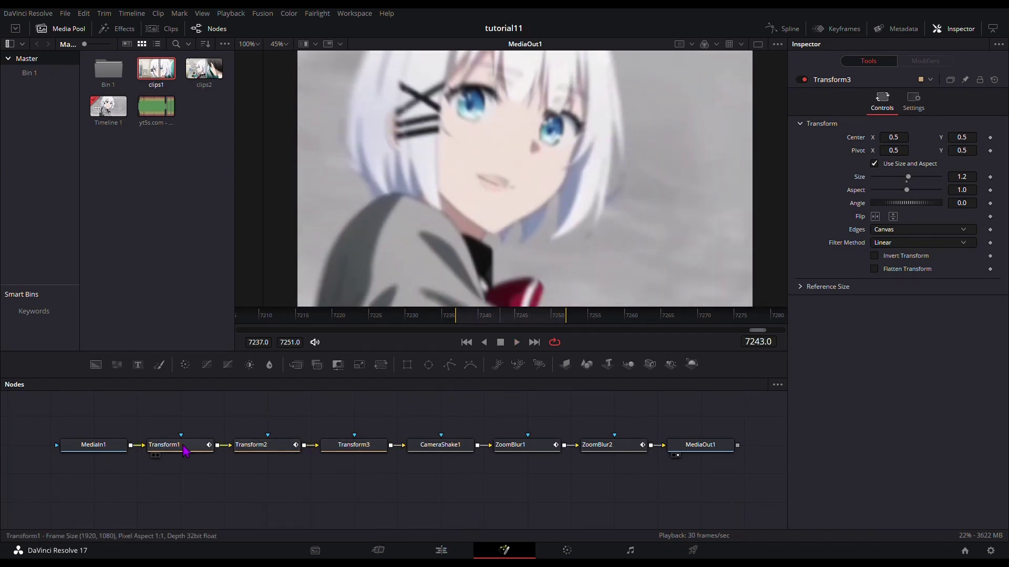
# - Enable motion blur on Transform2 with Quality 8 and Shutter Angle 280
pyautogui.click(166, 445)
pyautogui.click(913, 101)
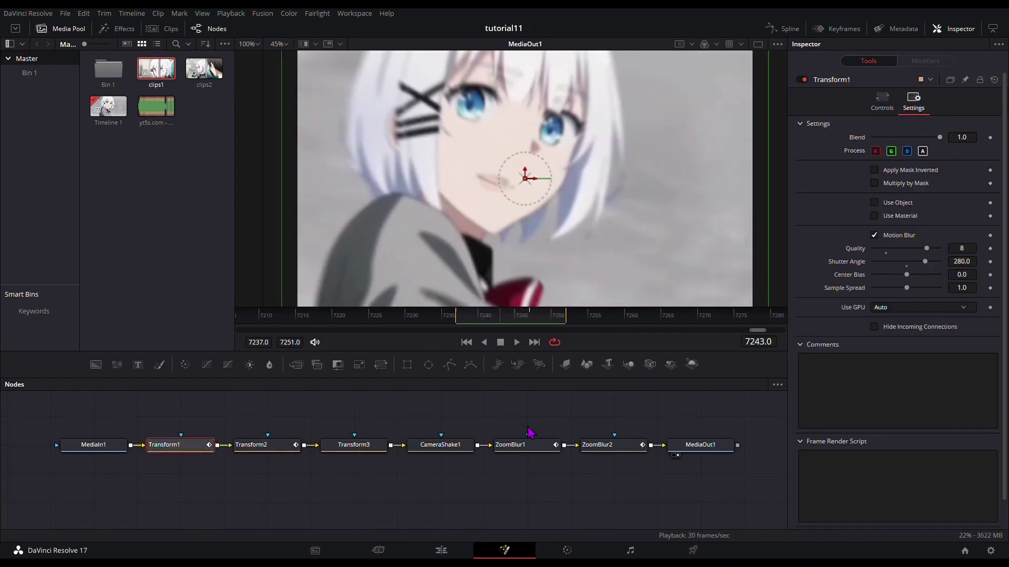
pyautogui.click(261, 445)
pyautogui.click(913, 101)
pyautogui.click(918, 238)
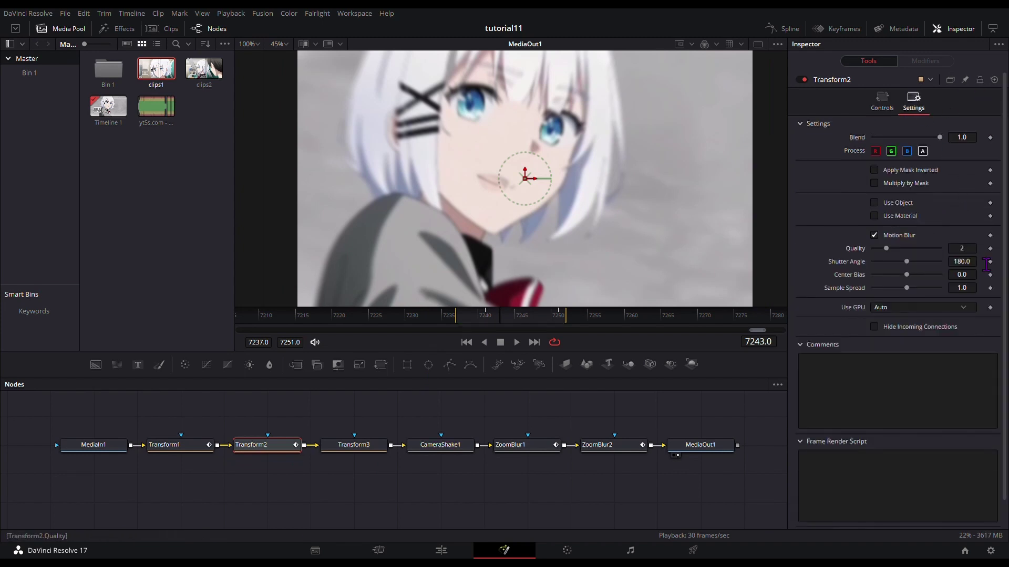
pyautogui.write('8')
pyautogui.press('Tab')
pyautogui.write('280')
pyautogui.press('Tab')
# - Preview the motion-blurred transition and return to Transform2's main controls
pyautogui.click(765, 401)
pyautogui.press('space')
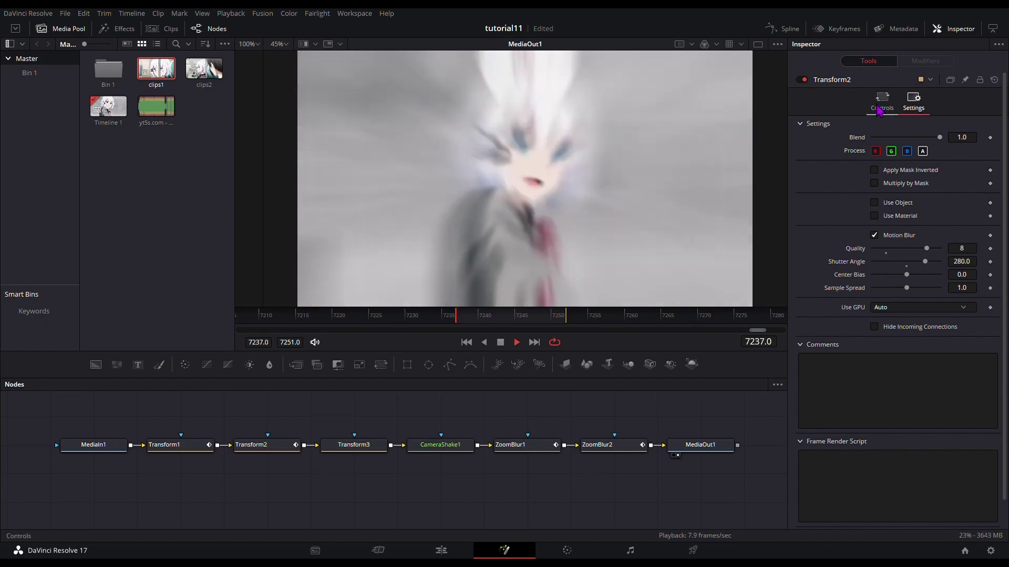
pyautogui.click(880, 105)
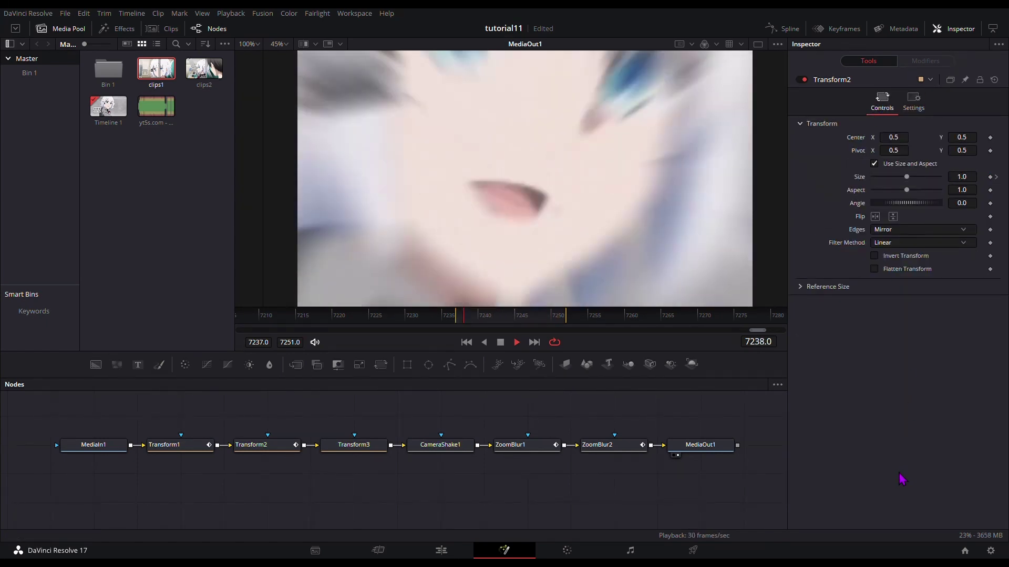
pyautogui.press('space')
# - Open the next clip in Fusion and insert a Transform between MediaIn1 and MediaOut1
pyautogui.click(442, 550)
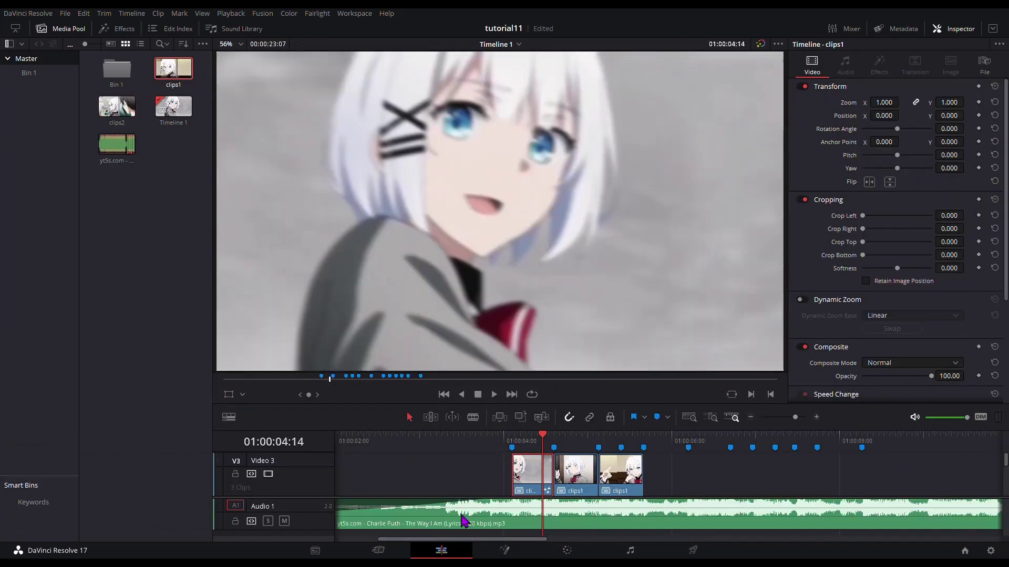
pyautogui.click(571, 452)
pyautogui.click(497, 555)
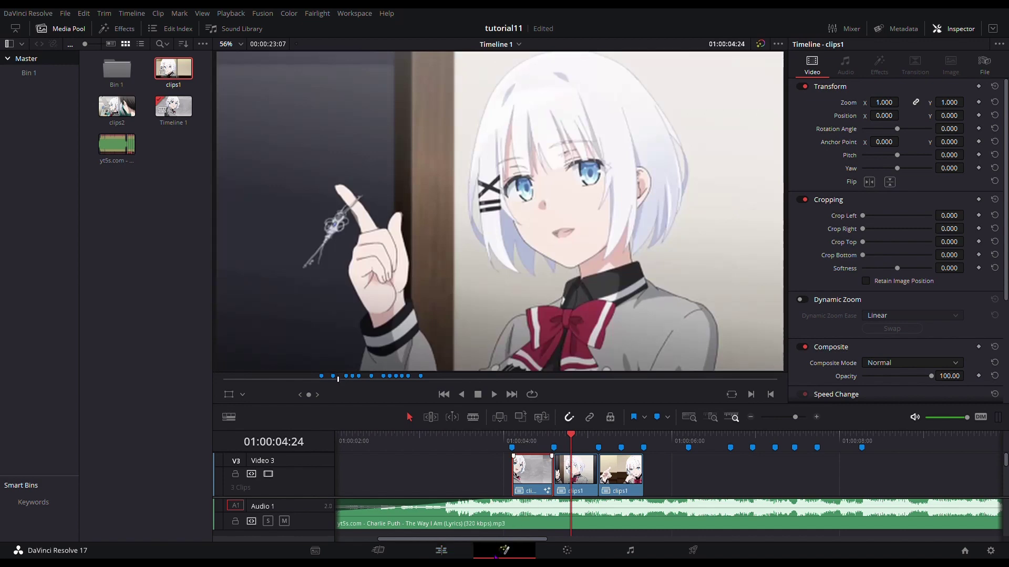
pyautogui.moveTo(378, 370); pyautogui.dragTo(166, 476)
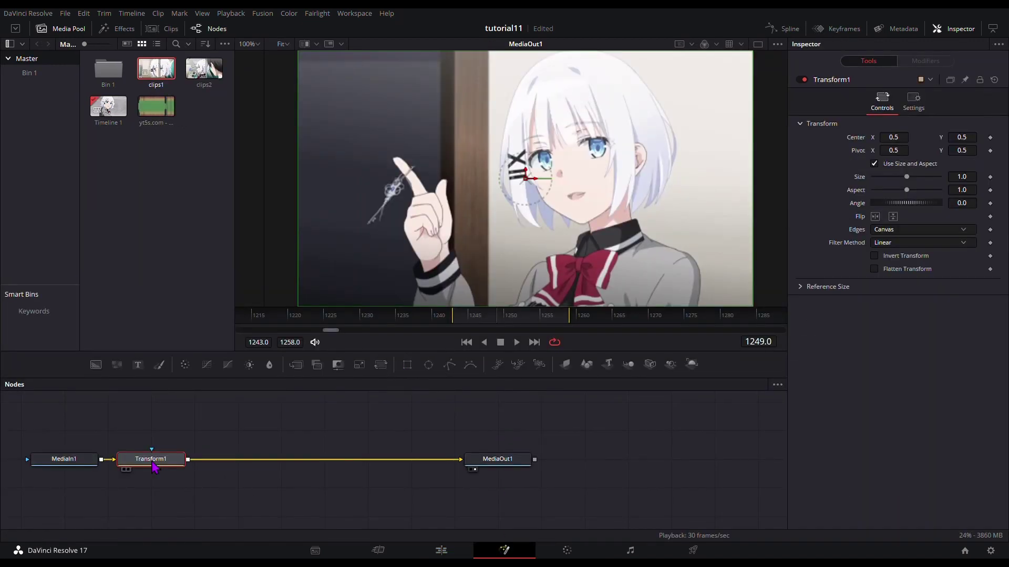
# - Keyframe Transform1 Size at 4 on frame 1243 and 1 on frame 1253
pyautogui.click(460, 319)
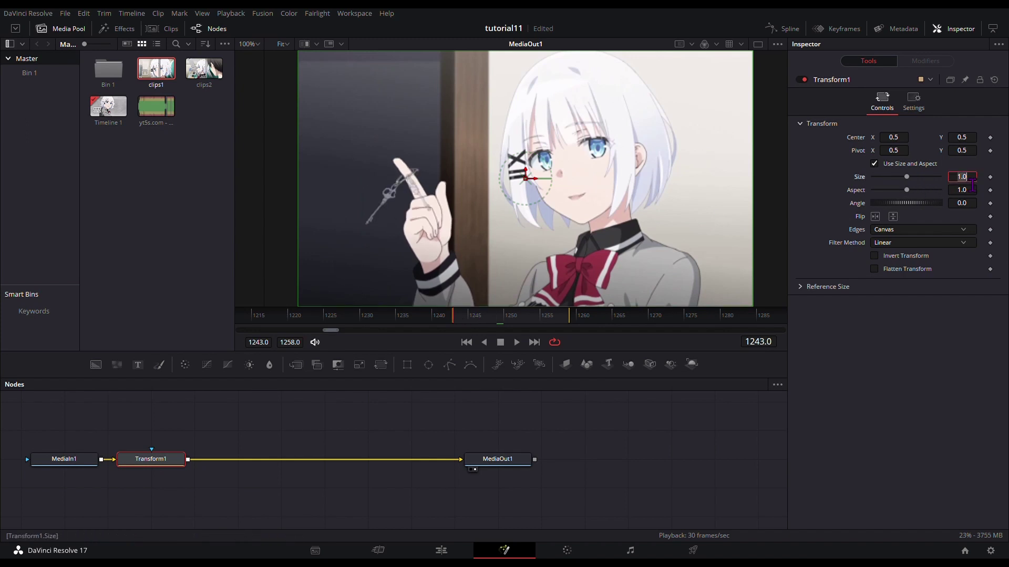
pyautogui.write('4')
pyautogui.press('Tab')
pyautogui.press('Return')
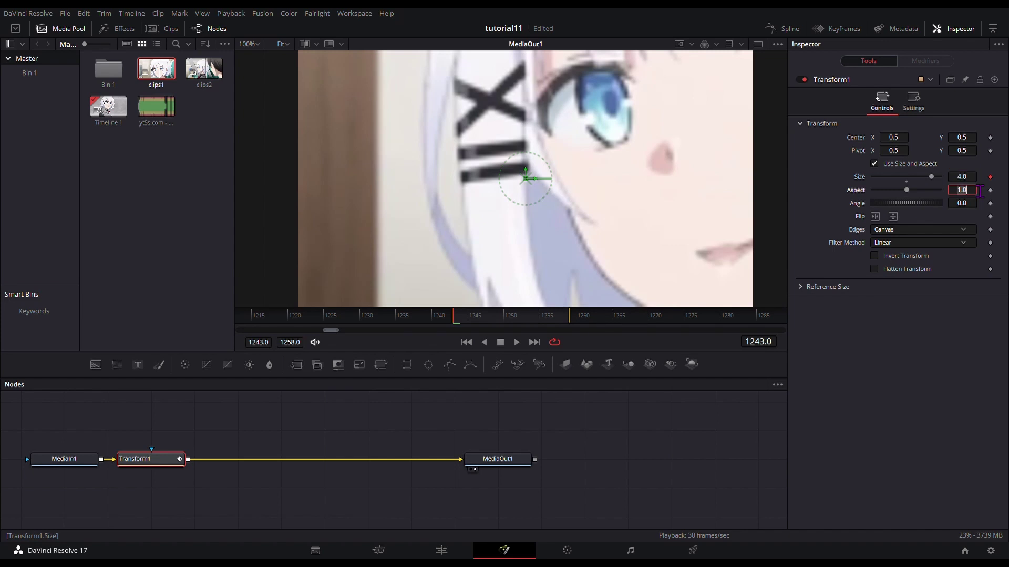
pyautogui.press('Right')
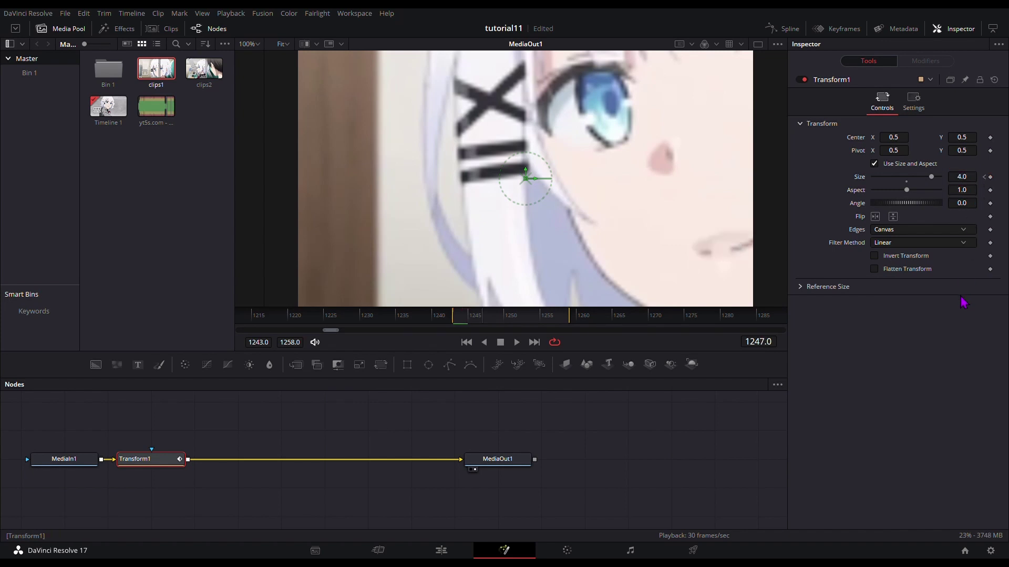
pyautogui.click(972, 178)
pyautogui.write('1')
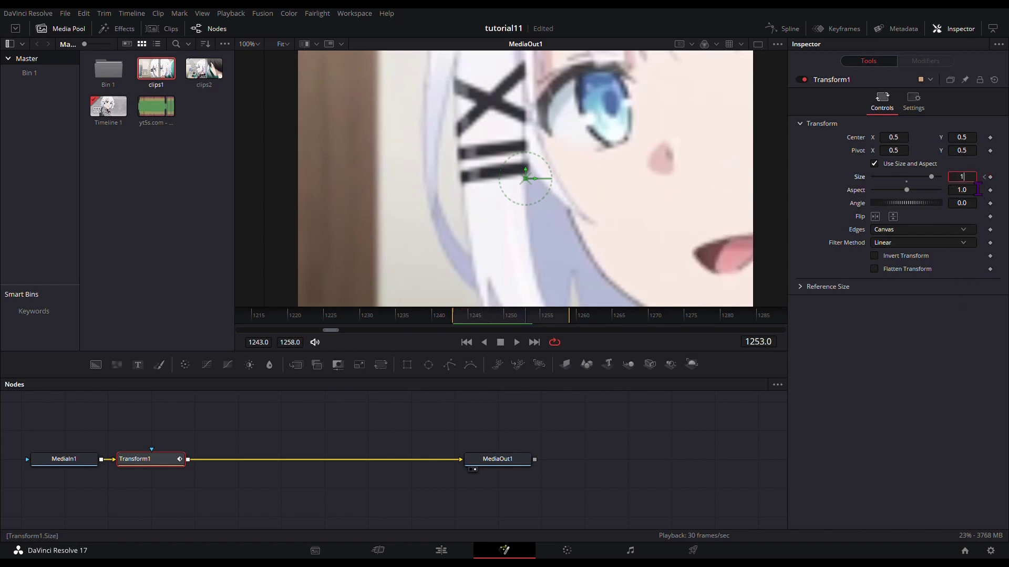
pyautogui.press('Tab')
# - Smooth the Size spline so it drops steeply after the start, then return to the Edit page
pyautogui.click(787, 29)
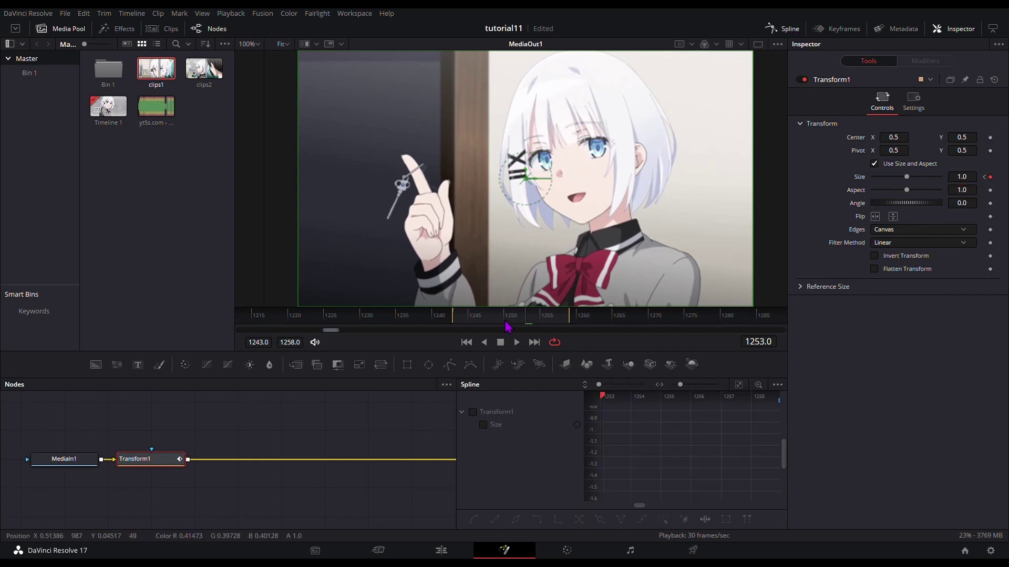
pyautogui.click(494, 425)
pyautogui.click(739, 384)
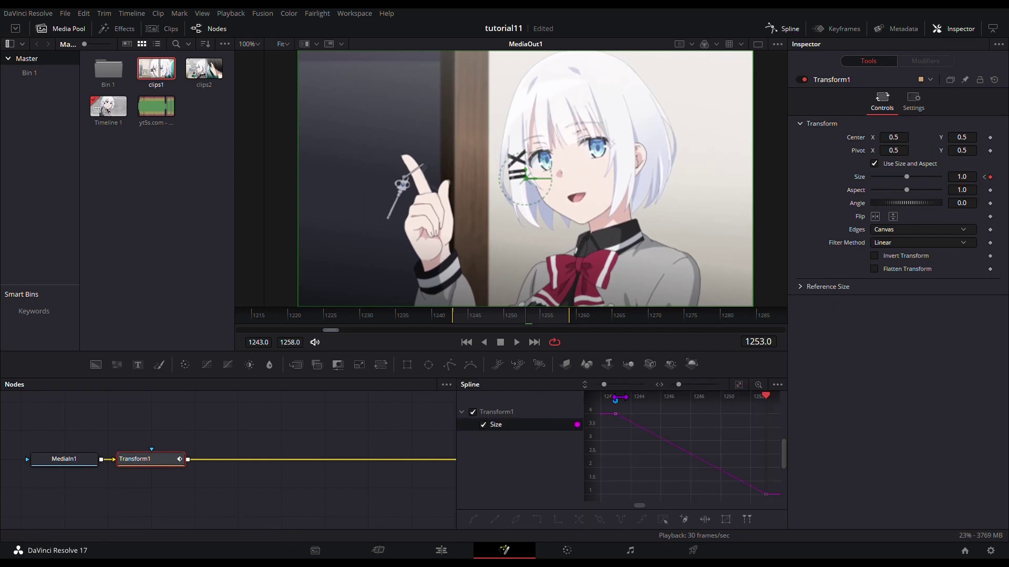
pyautogui.press('s')
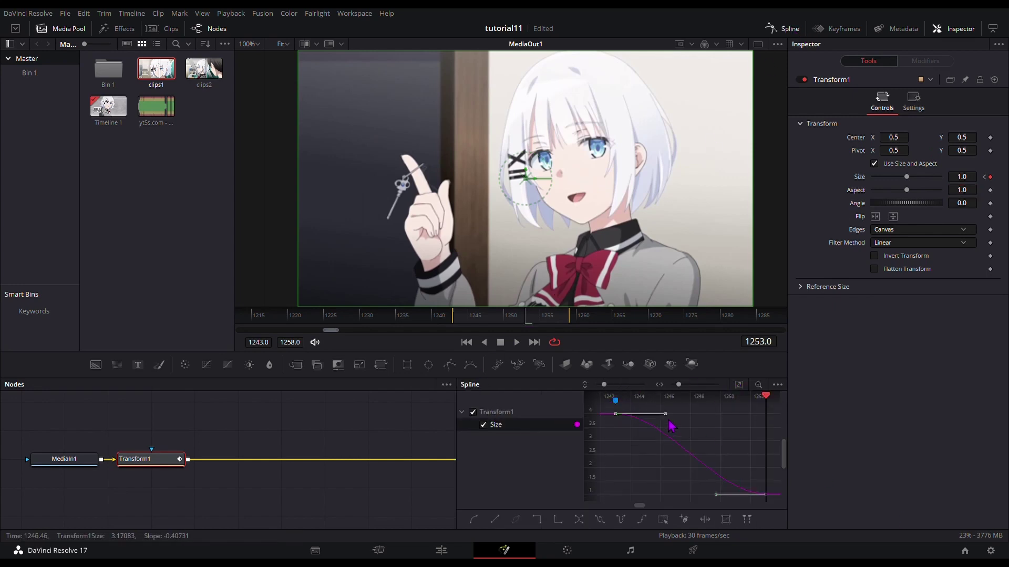
pyautogui.moveTo(661, 416); pyautogui.dragTo(615, 450)
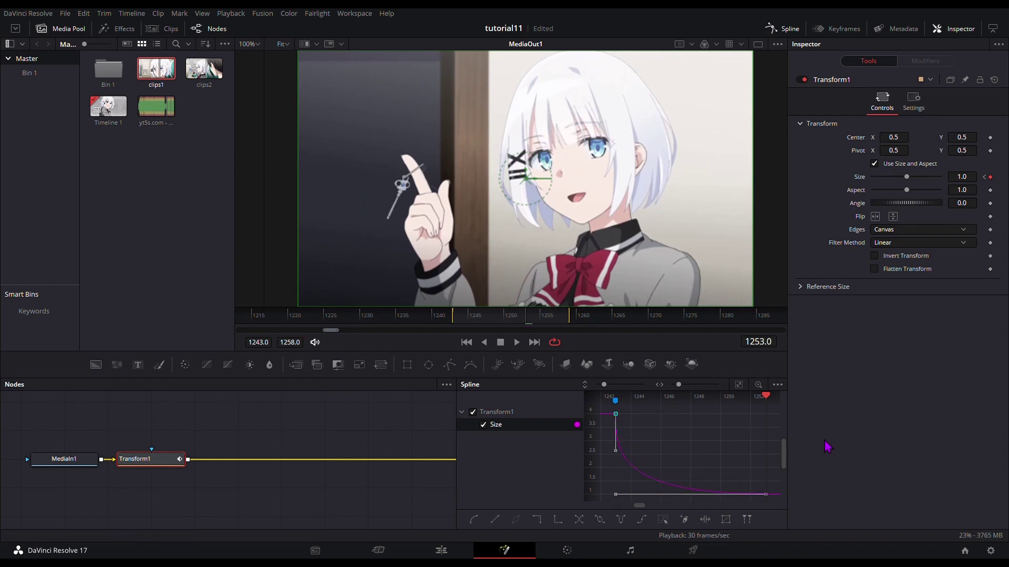
pyautogui.click(288, 447)
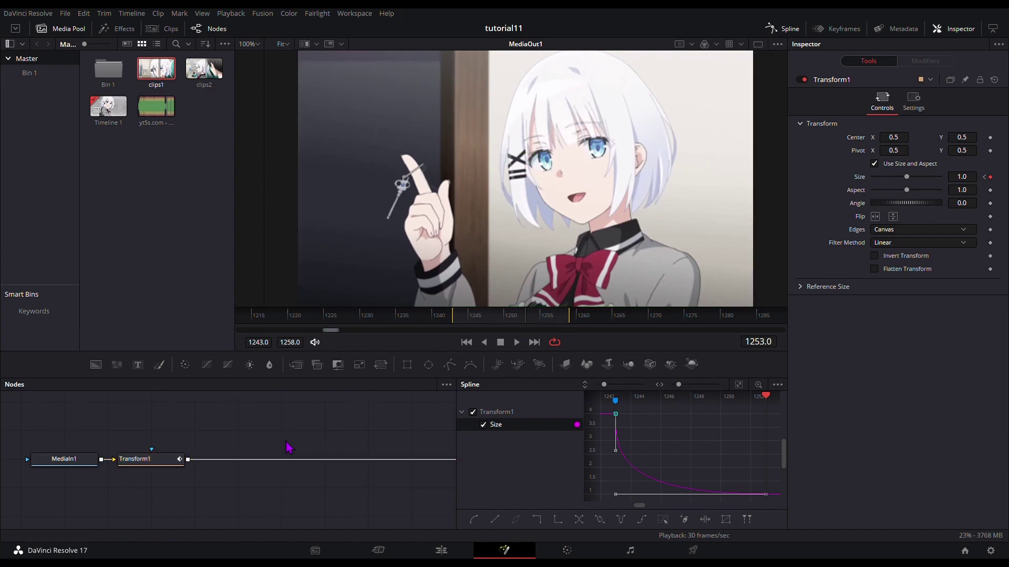
pyautogui.click(441, 550)
# - Move the playhead onto the next clip and open its Fusion composition
pyautogui.click(525, 441)
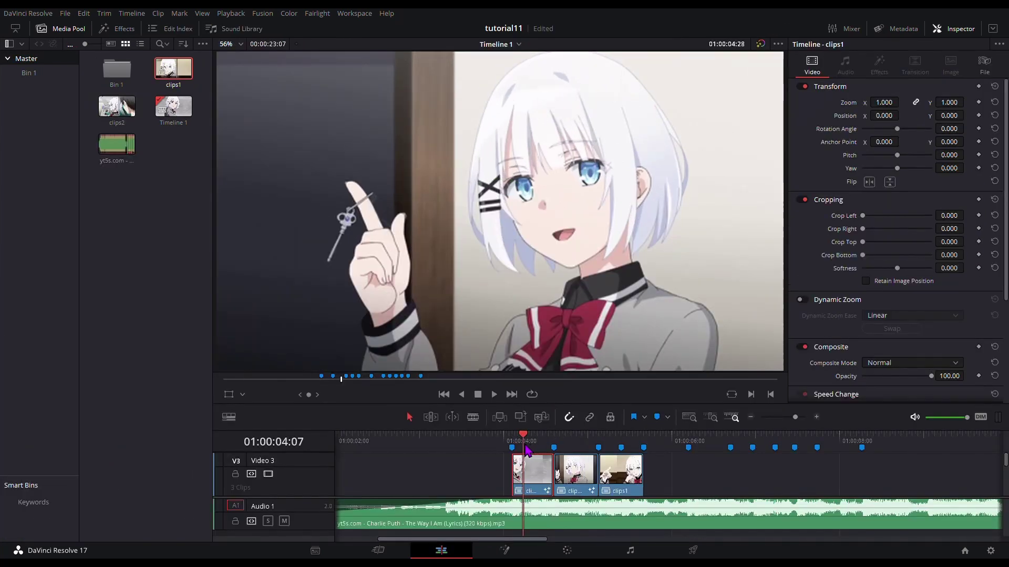
pyautogui.click(504, 550)
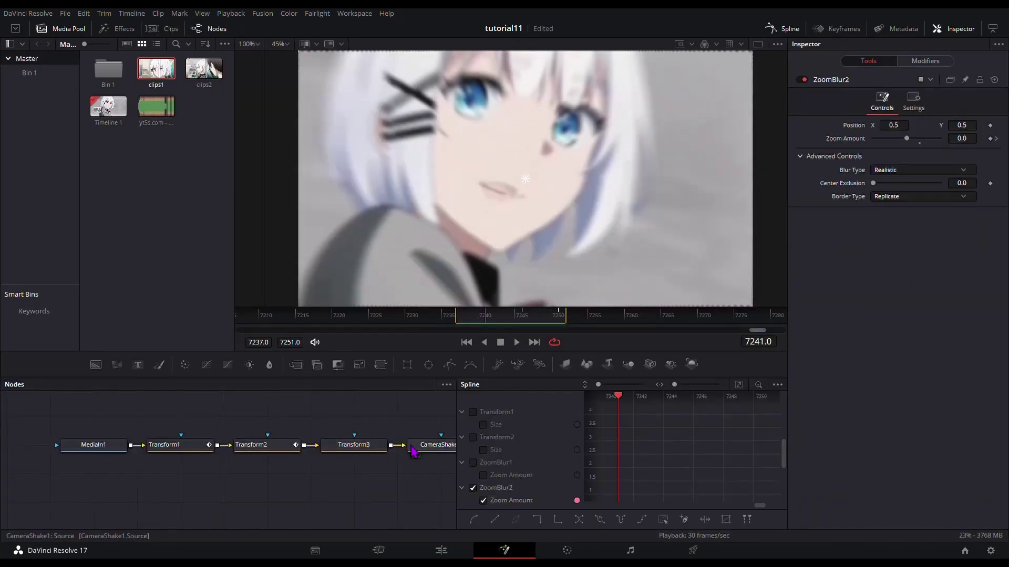
pyautogui.click(426, 448)
pyautogui.click(442, 550)
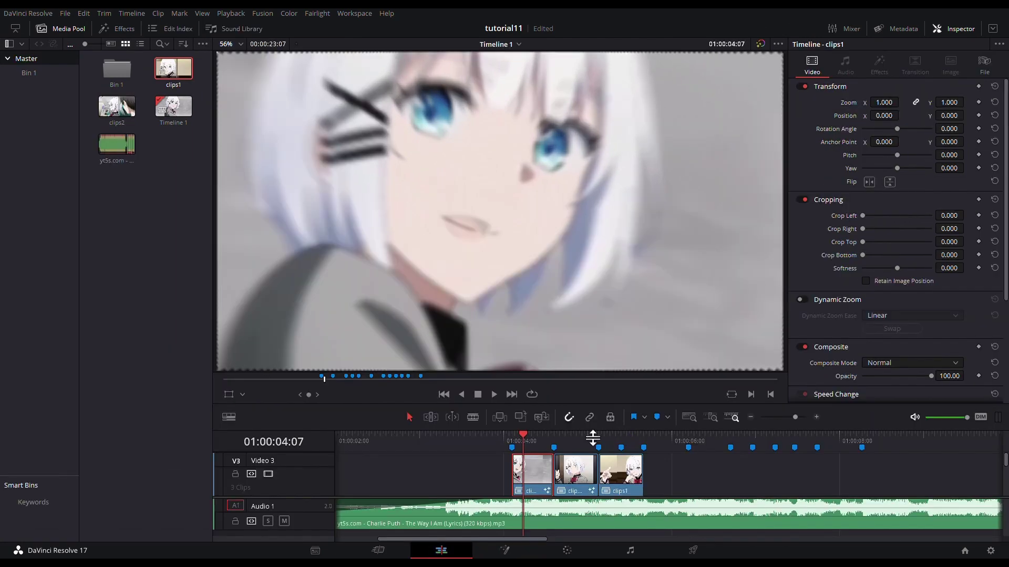
pyautogui.click(568, 441)
pyautogui.click(507, 549)
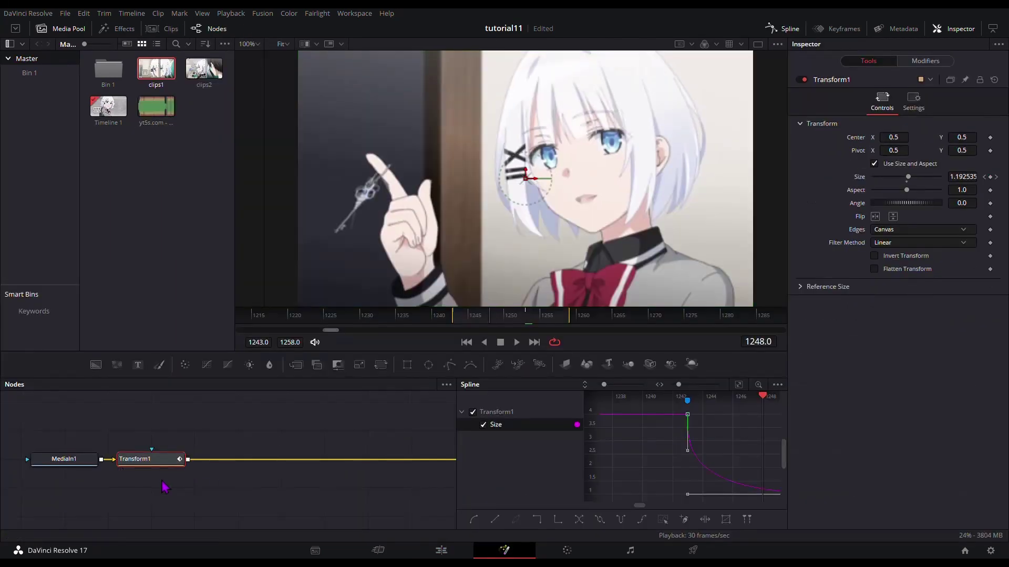
# - Paste a CameraShake node after Transform1 and preview the shake
pyautogui.hotkey('ctrl', 'v')
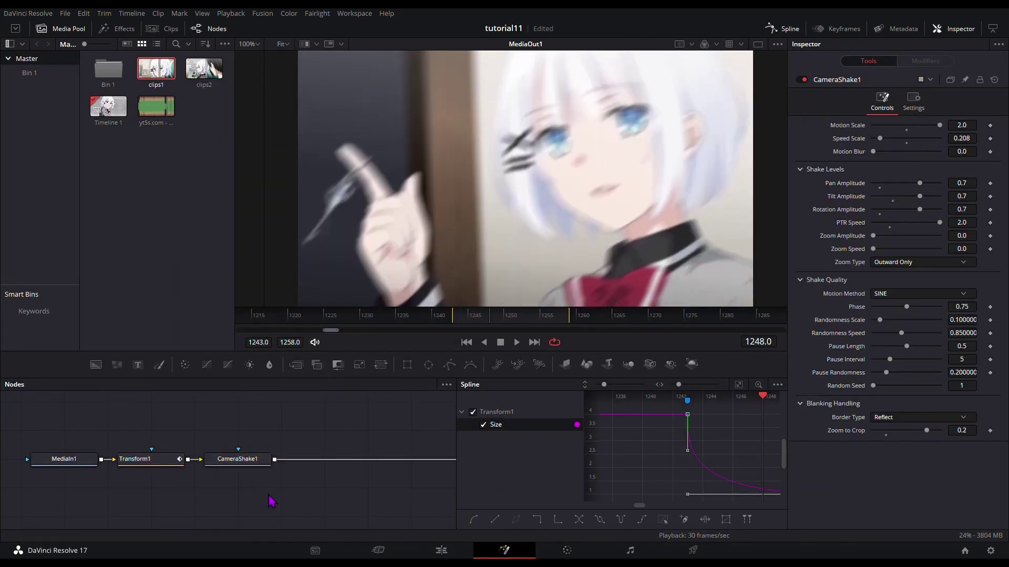
pyautogui.click(912, 102)
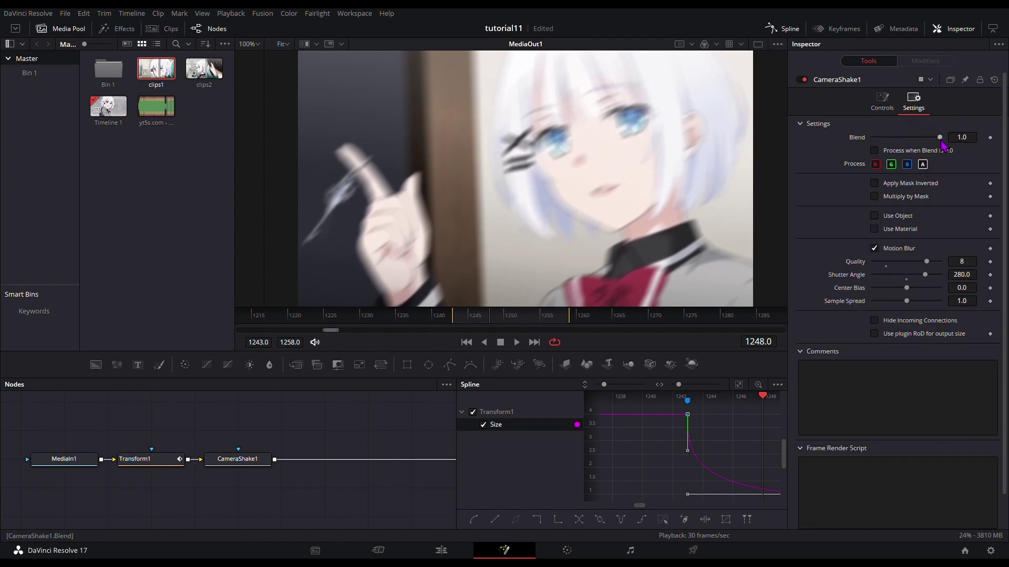
pyautogui.click(881, 105)
pyautogui.press('space')
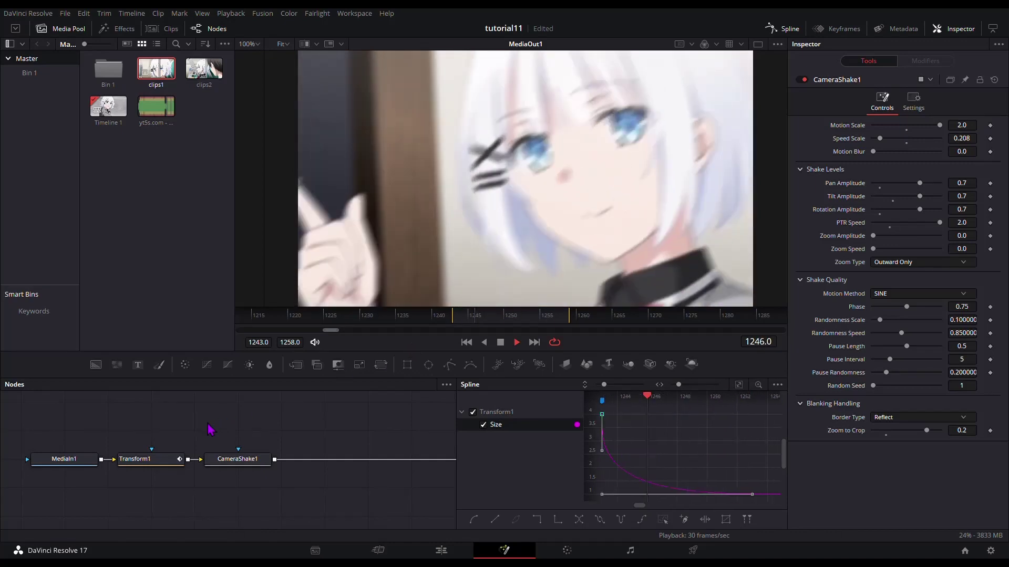
pyautogui.press('space')
# - Give Transform1 motion blur (Quality 8, Shutter Angle 280) and paste a zoom blur after CameraShake1
pyautogui.click(139, 459)
pyautogui.click(917, 110)
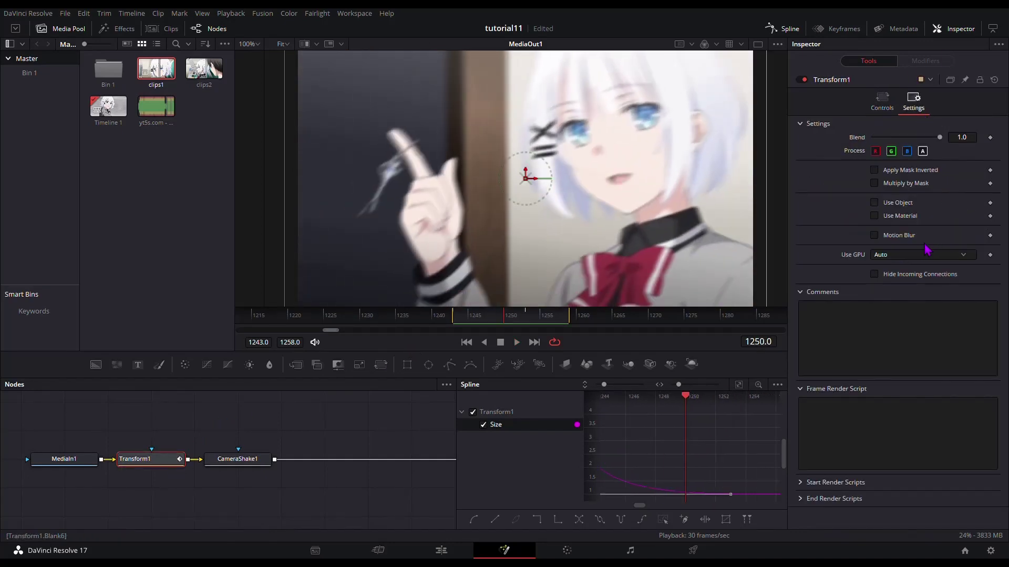
pyautogui.click(909, 235)
pyautogui.press('Tab')
pyautogui.write('280')
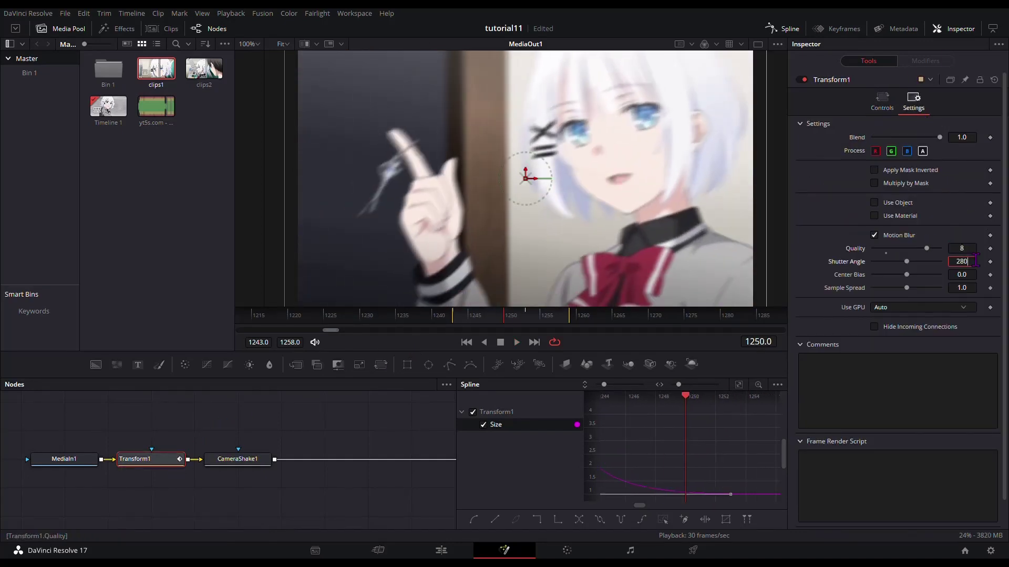
pyautogui.press('Tab')
pyautogui.click(237, 461)
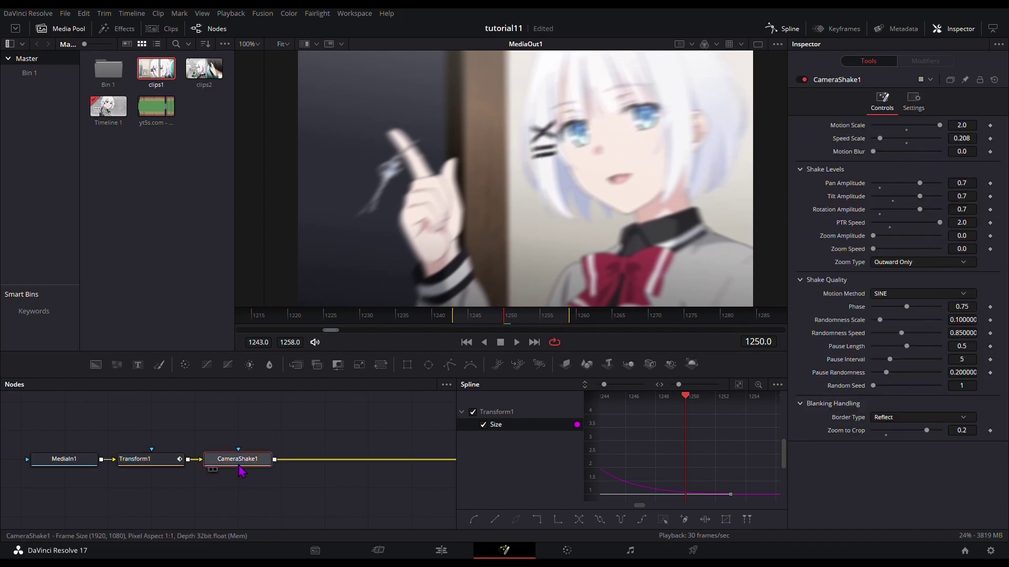
pyautogui.hotkey('ctrl', 'v')
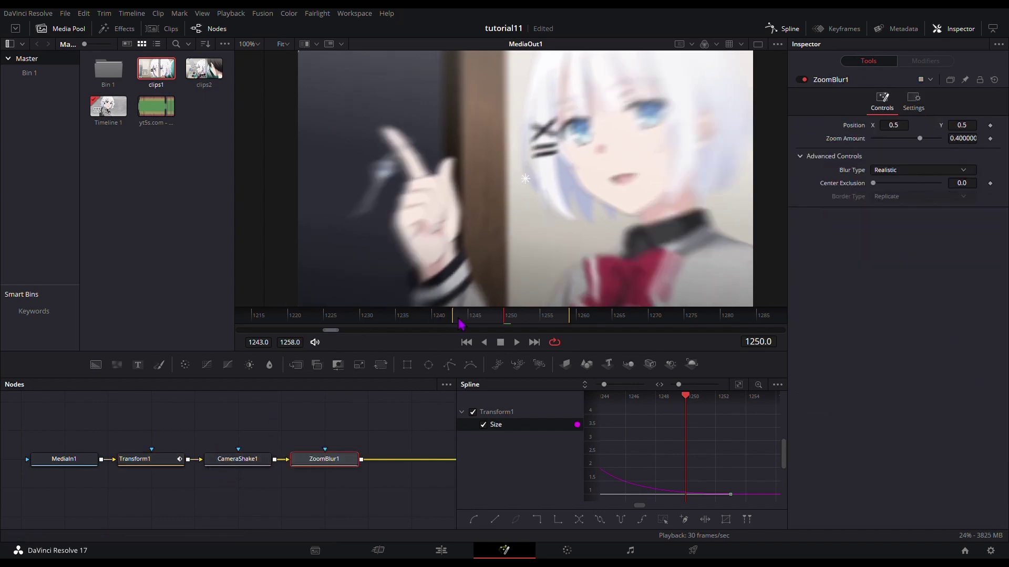
# - Keyframe ZoomBlur1's Zoom Amount at 0.7 on frame 1243 and 0 on frame 1248
pyautogui.click(456, 320)
pyautogui.write('0.7')
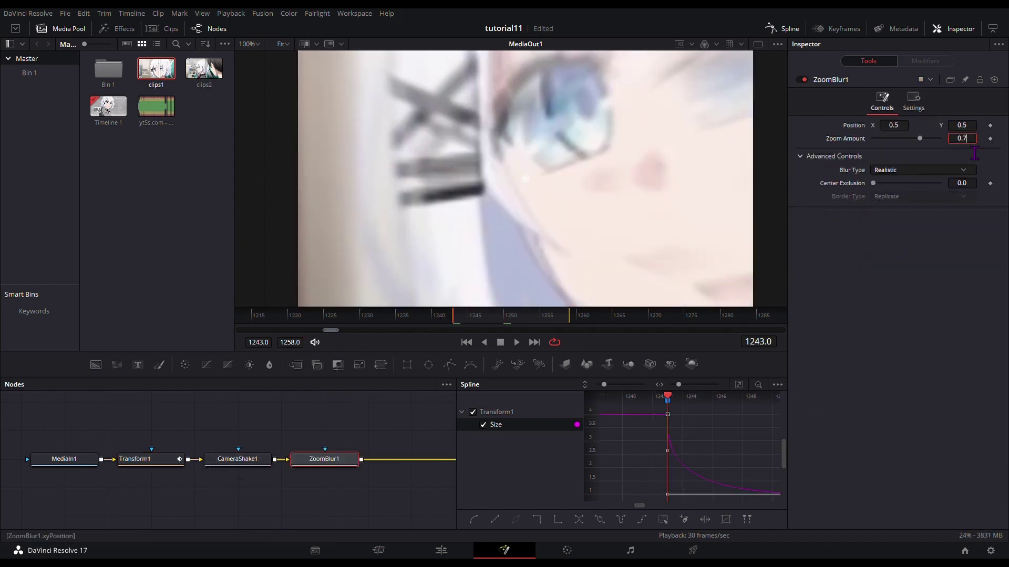
pyautogui.press('Tab')
pyautogui.click(989, 138)
pyautogui.press('Right')
pyautogui.press('Right')
pyautogui.press('Right')
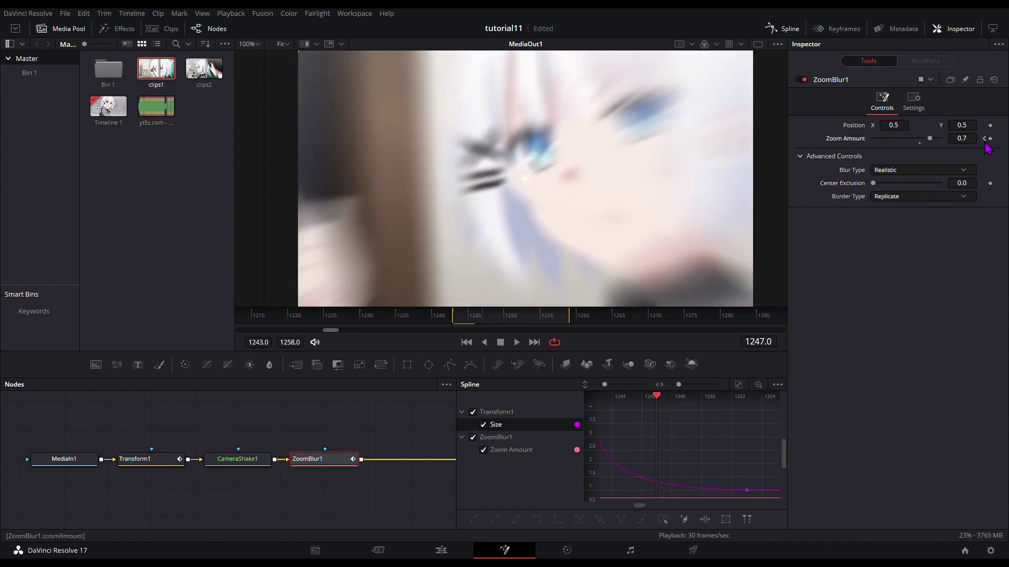
pyautogui.press('Right')
pyautogui.doubleClick(961, 138)
pyautogui.write('0')
pyautogui.press('Tab')
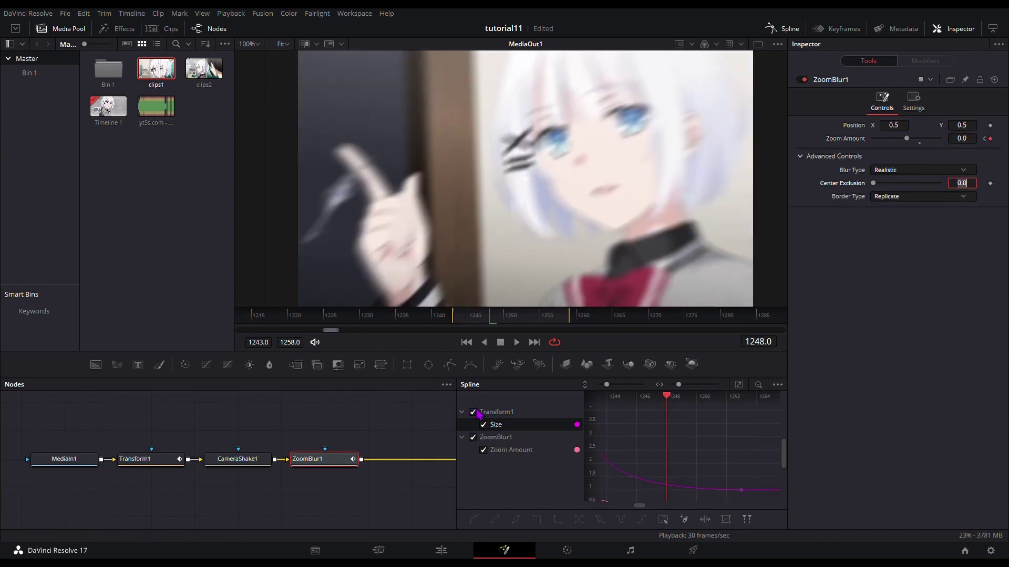
# - Ease the Zoom Amount curve into its last keyframe and add Transform2 after Transform1
pyautogui.click(475, 412)
pyautogui.click(738, 385)
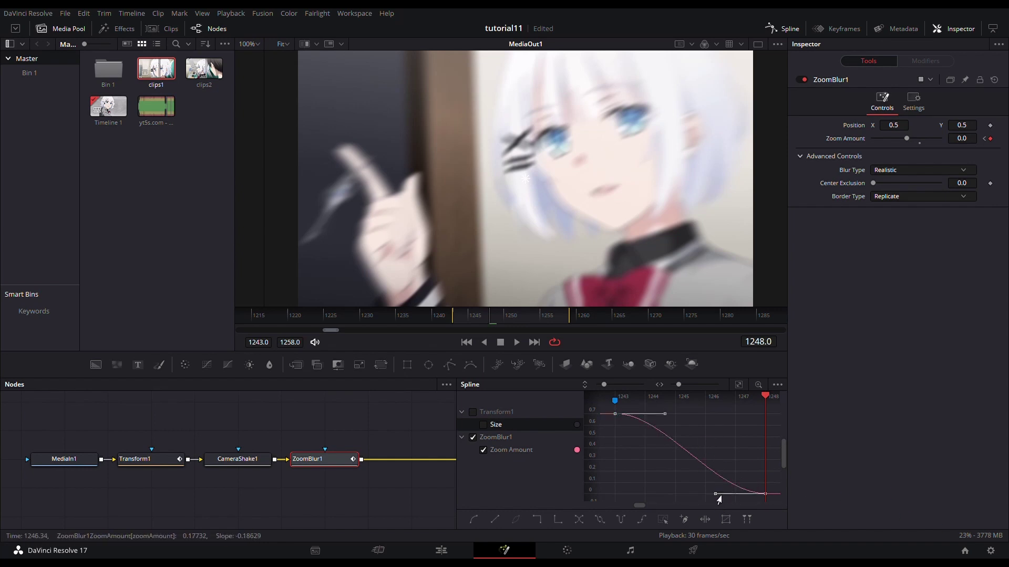
pyautogui.moveTo(715, 494); pyautogui.dragTo(666, 499)
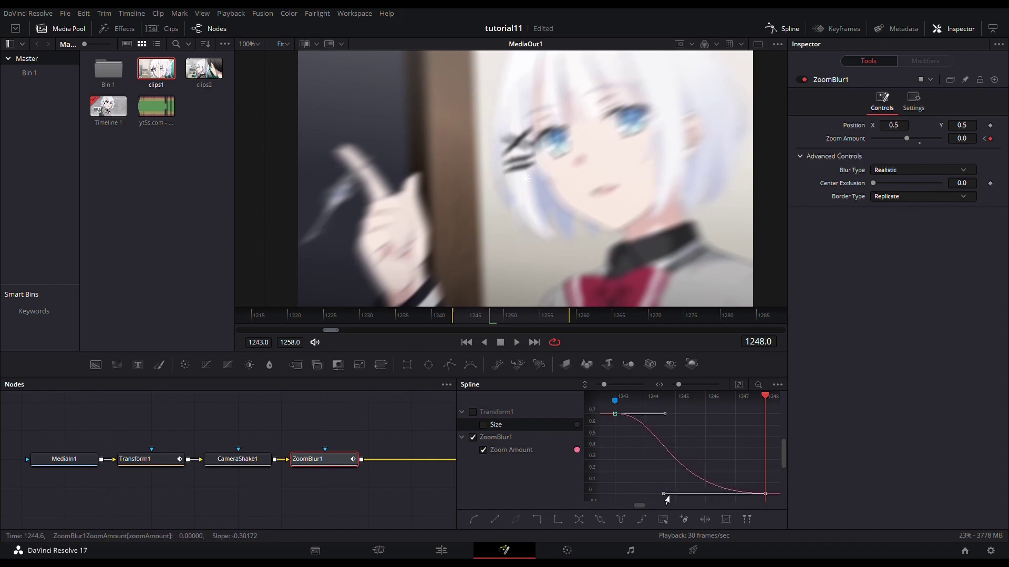
pyautogui.click(338, 493)
pyautogui.click(380, 364)
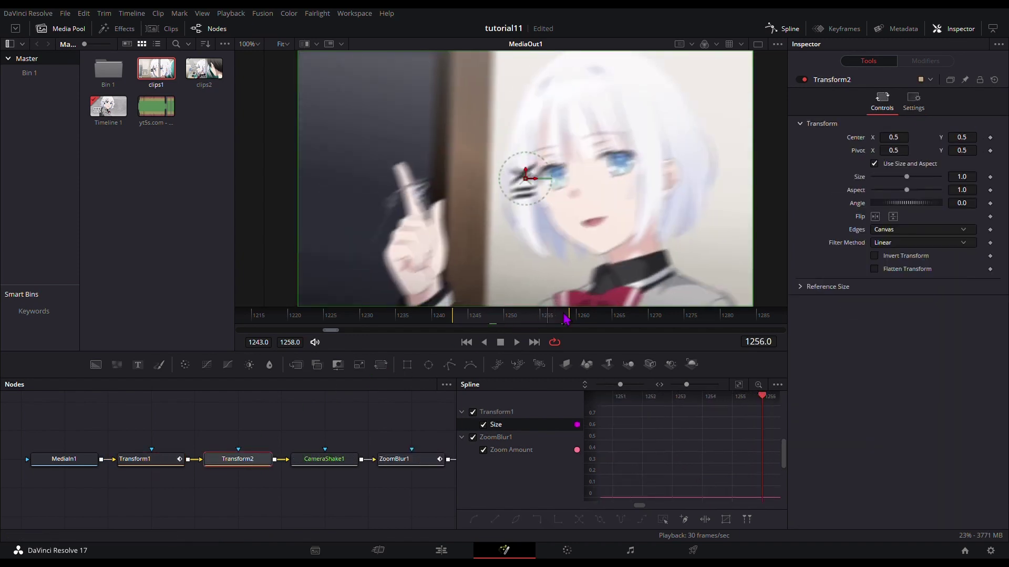
# - Keyframe Transform2 Size to 0.5 at frame 1258 and set Edges to Mirror
pyautogui.click(990, 177)
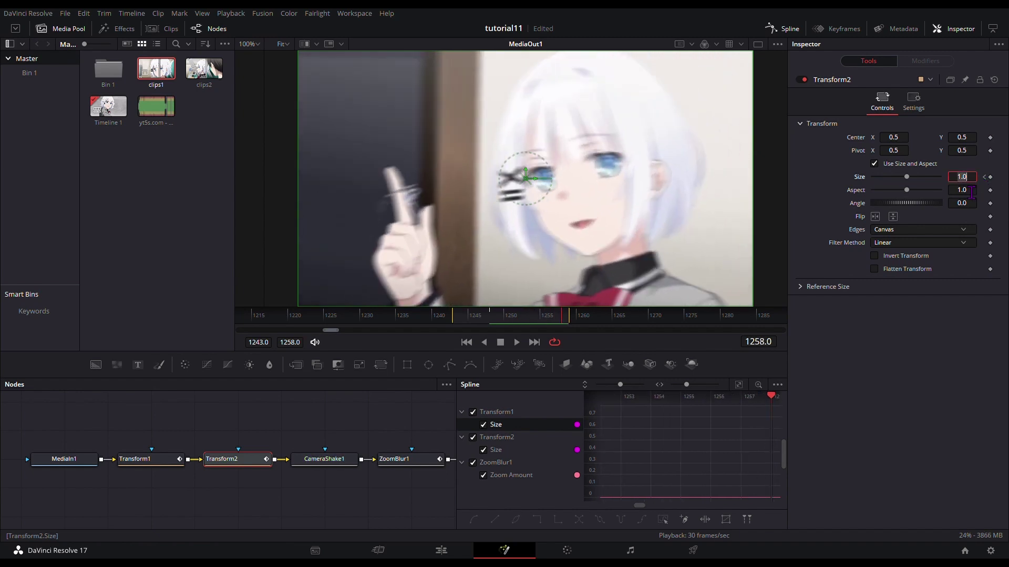
pyautogui.write('0.5')
pyautogui.press('Return')
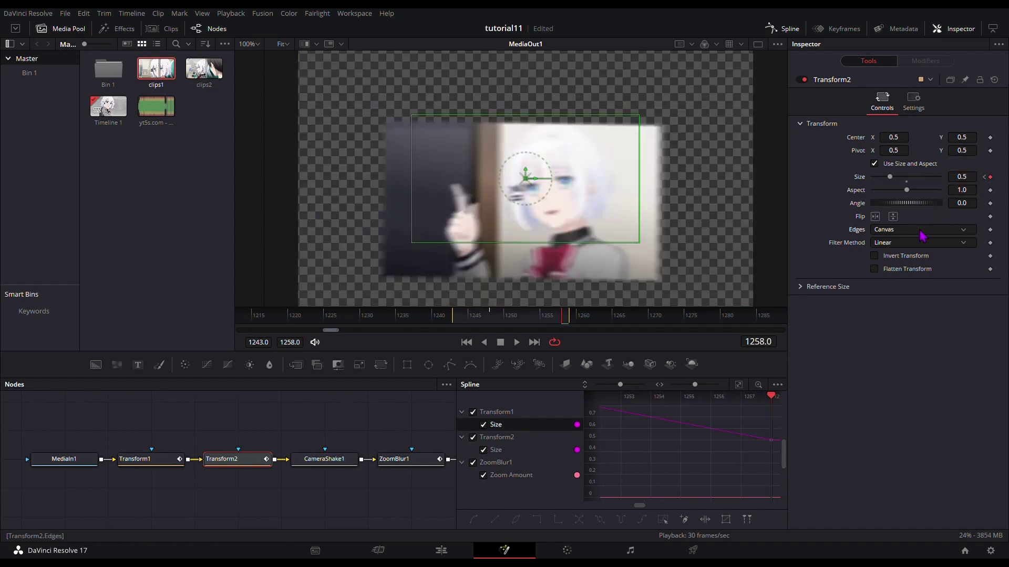
pyautogui.click(897, 285)
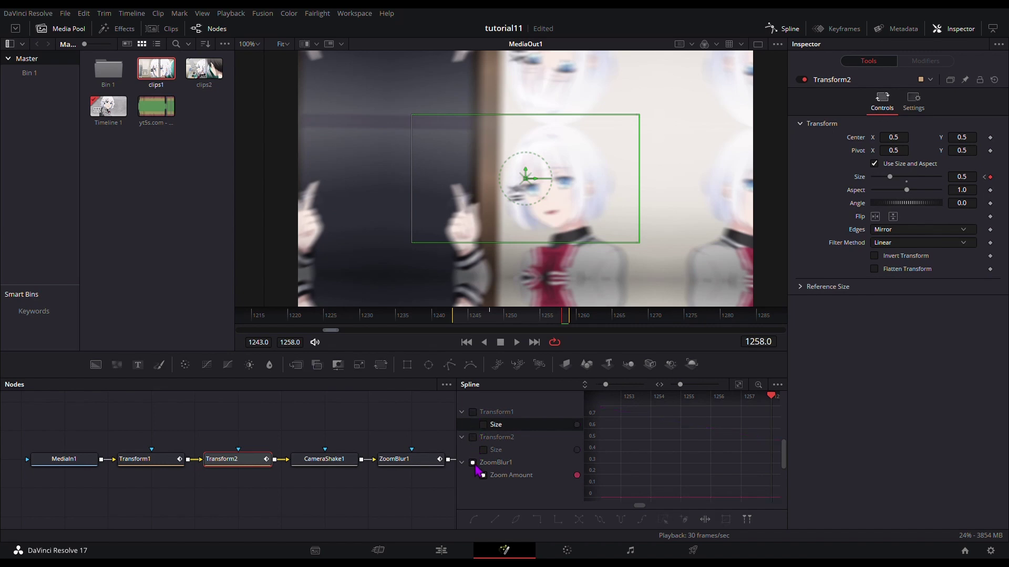
# - Ease Transform2's Size spline, flat at the start and steep into the last keyframe
pyautogui.click(513, 453)
pyautogui.click(738, 385)
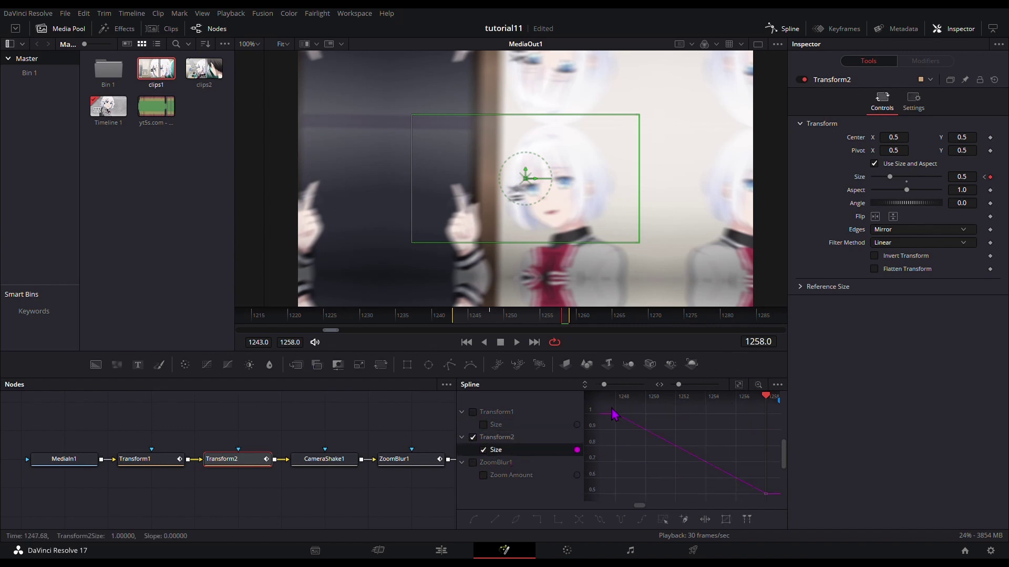
pyautogui.moveTo(717, 495); pyautogui.dragTo(763, 459)
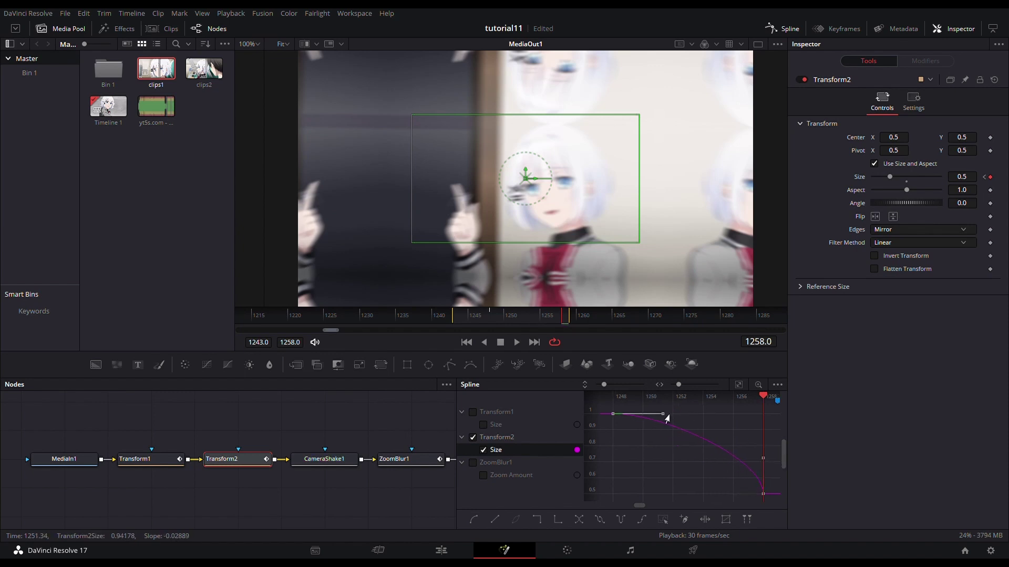
pyautogui.moveTo(664, 414); pyautogui.dragTo(781, 415)
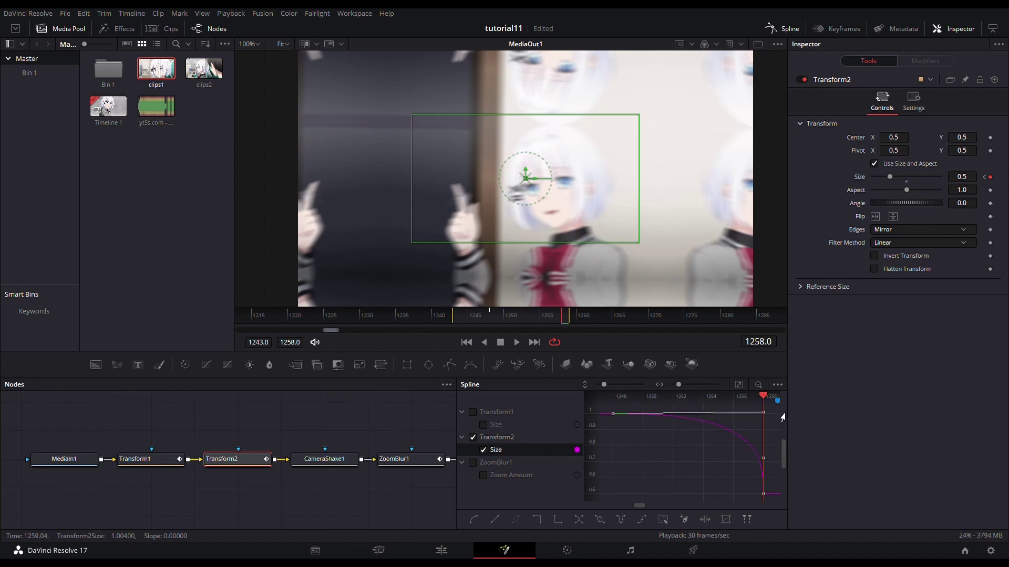
# - Enable motion blur on Transform2 with Quality 8 and Shutter Angle 280
pyautogui.click(913, 100)
pyautogui.click(933, 235)
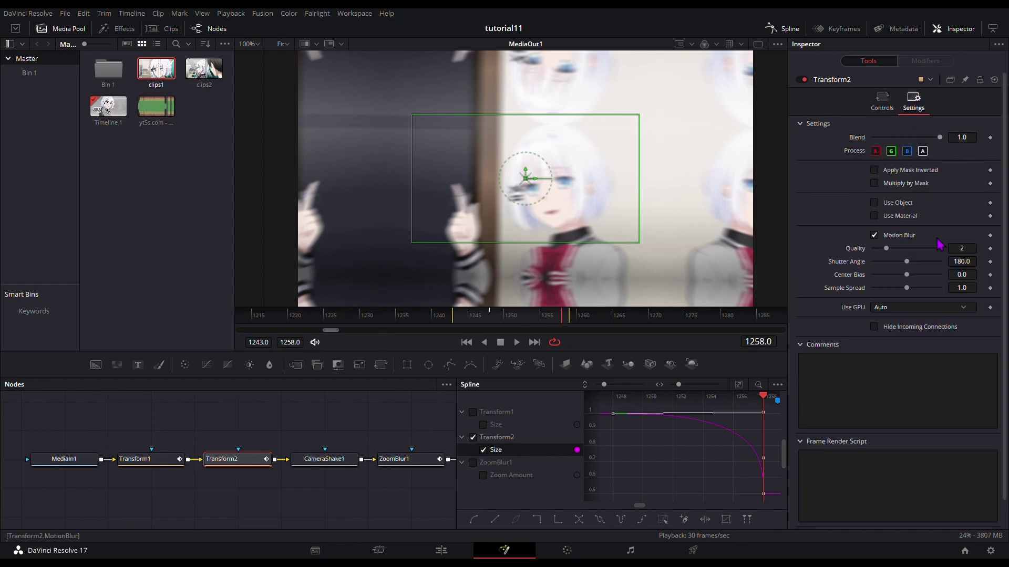
pyautogui.click(961, 249)
pyautogui.press('Tab')
pyautogui.write('28')
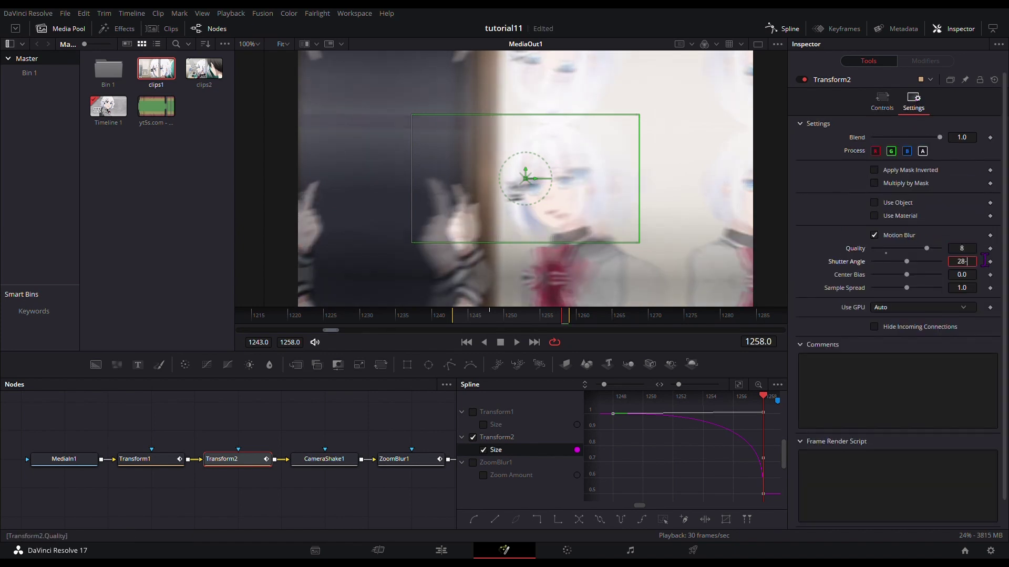
pyautogui.press('Tab')
pyautogui.click(883, 101)
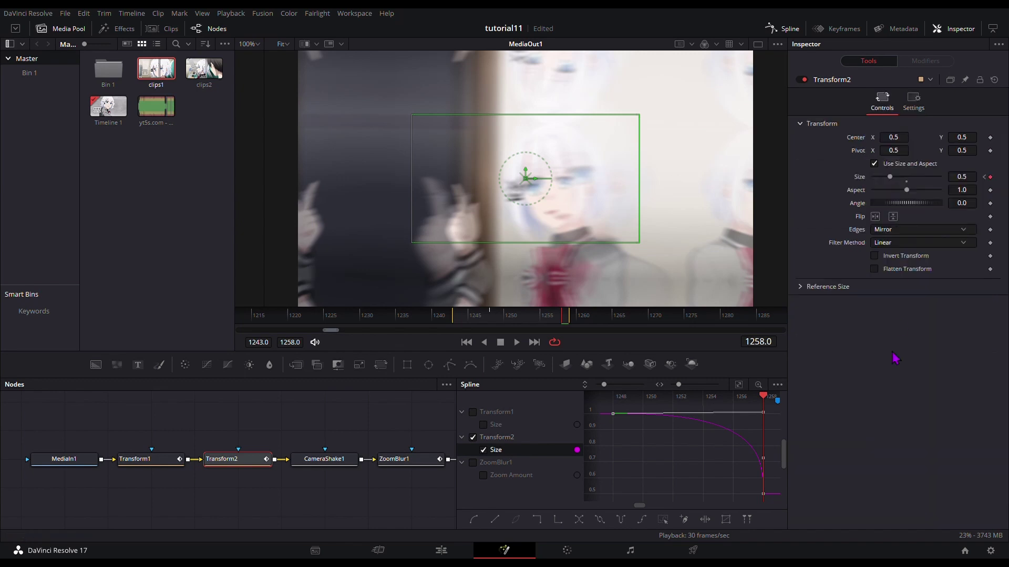
# - Keyframe ZoomBlur1's Zoom Amount at -0.7 on frame 1258
pyautogui.click(399, 462)
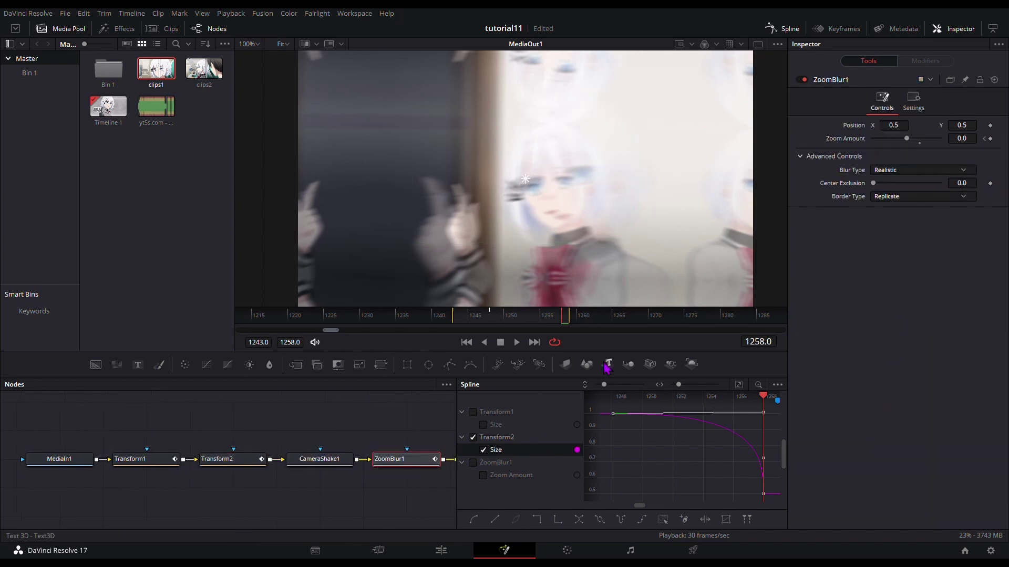
pyautogui.press('space')
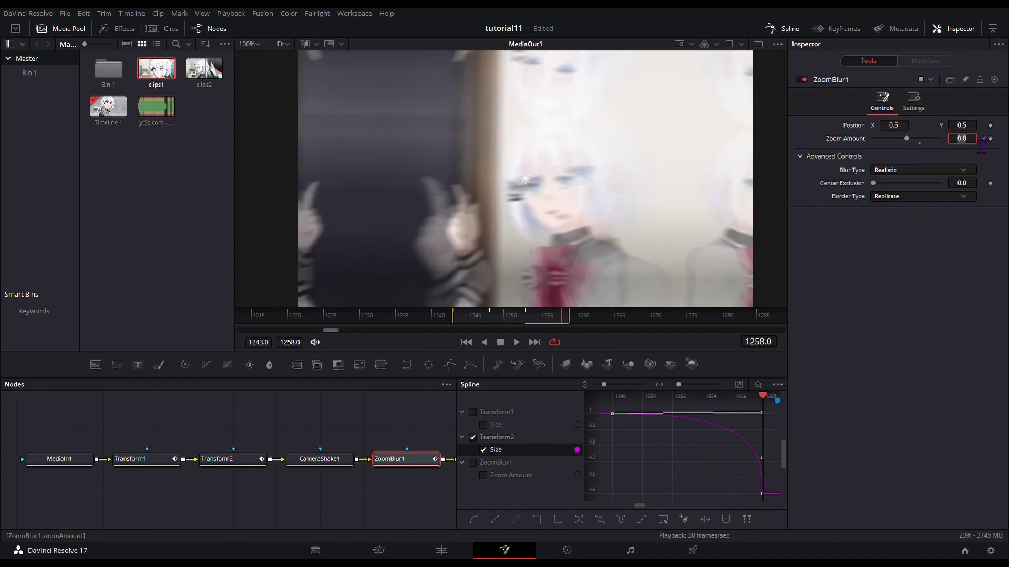
pyautogui.write('-0.7')
pyautogui.press('Tab')
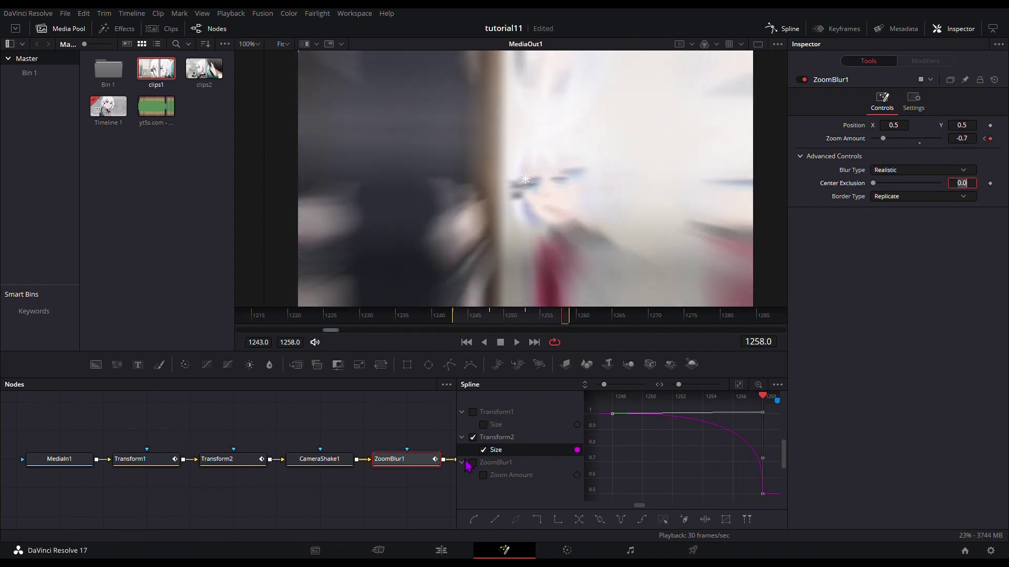
# - Show only the Zoom Amount curve, smooth the ease before the drop, and play it back
pyautogui.click(473, 447)
pyautogui.click(535, 479)
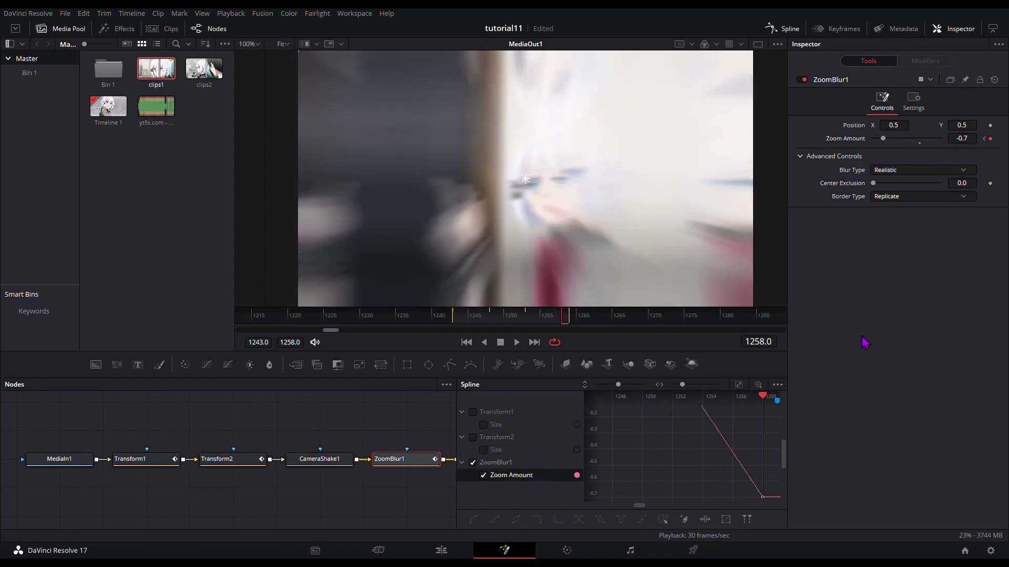
pyautogui.click(738, 385)
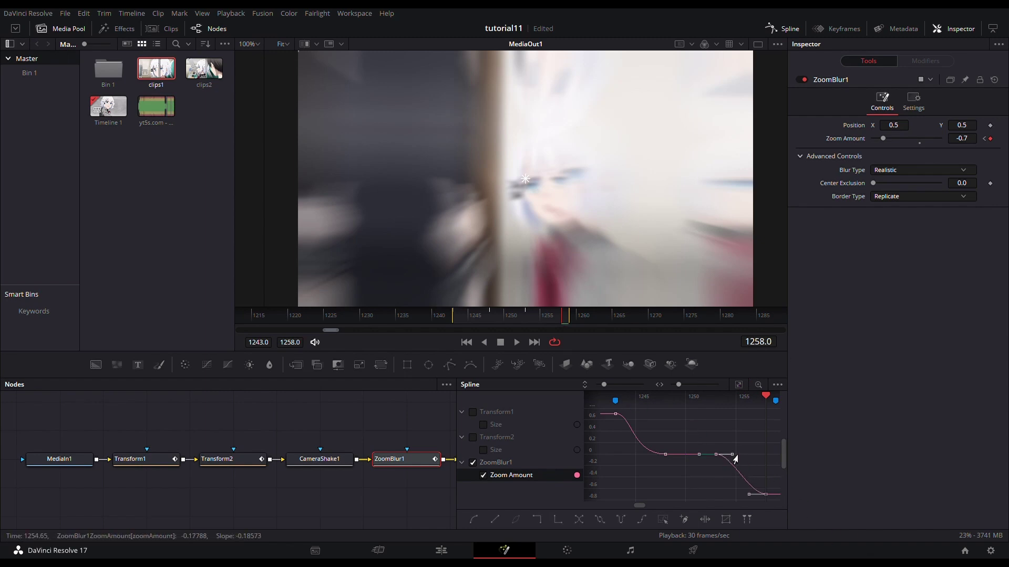
pyautogui.moveTo(734, 456); pyautogui.dragTo(748, 456)
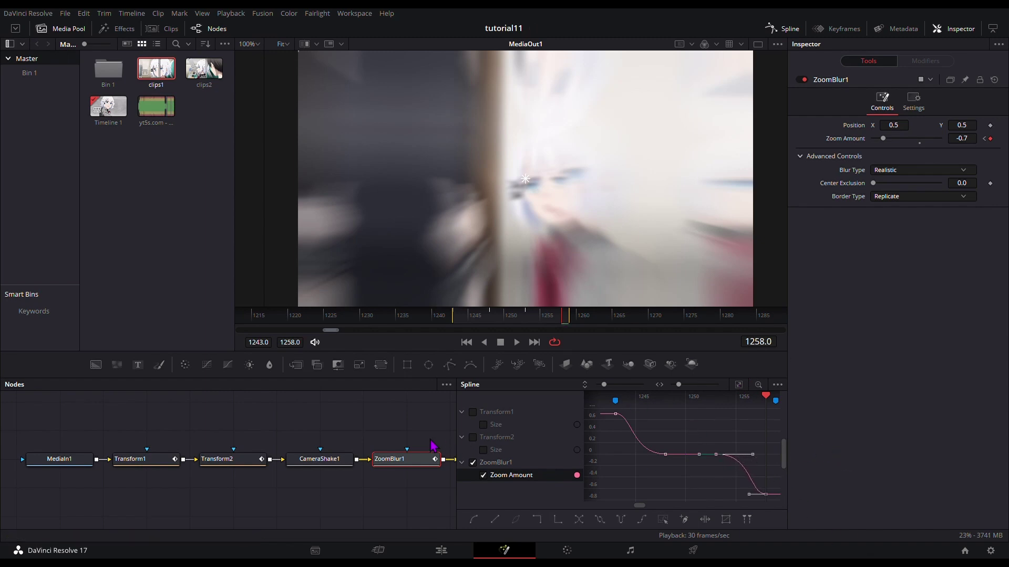
pyautogui.click(401, 426)
pyautogui.press('space')
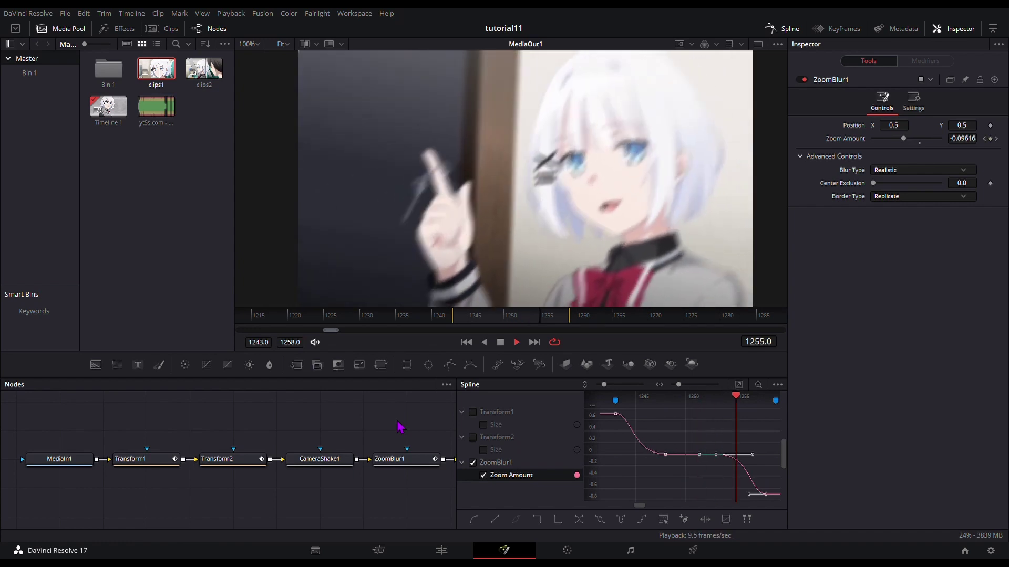
# - Insert a Transform3 node after Transform2 with Size 1.2
pyautogui.press('space')
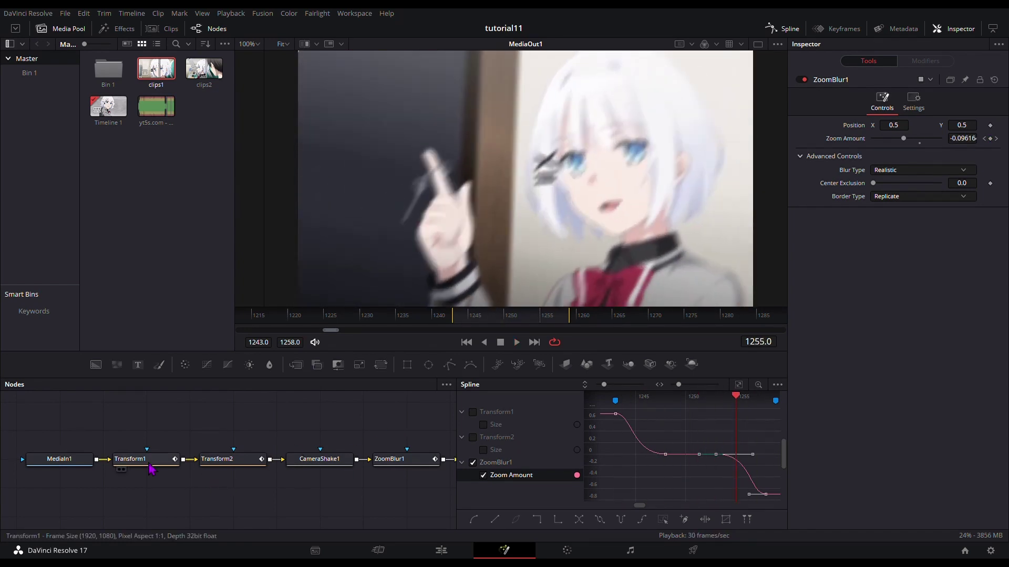
pyautogui.click(232, 460)
pyautogui.click(380, 364)
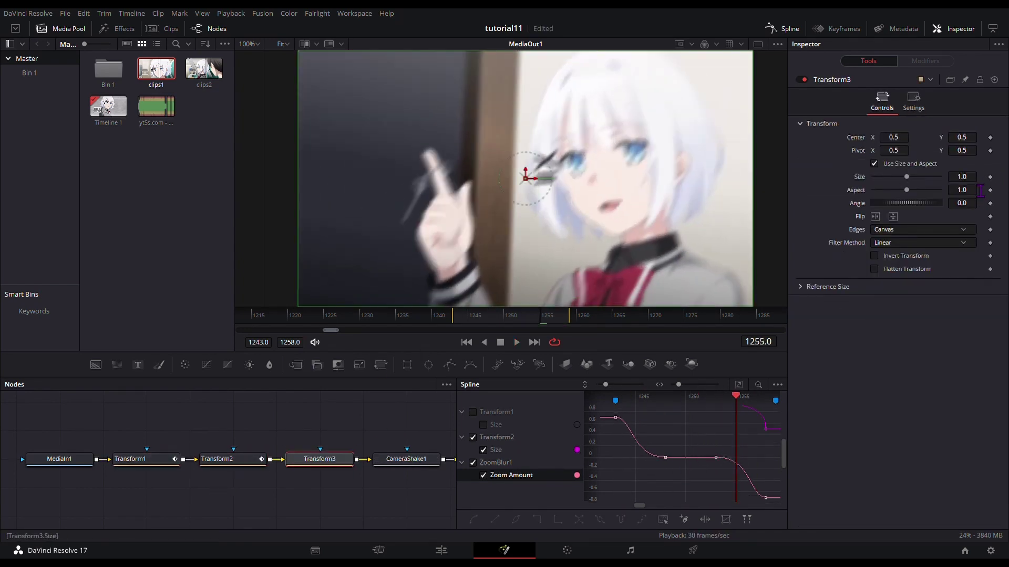
pyautogui.press('Tab')
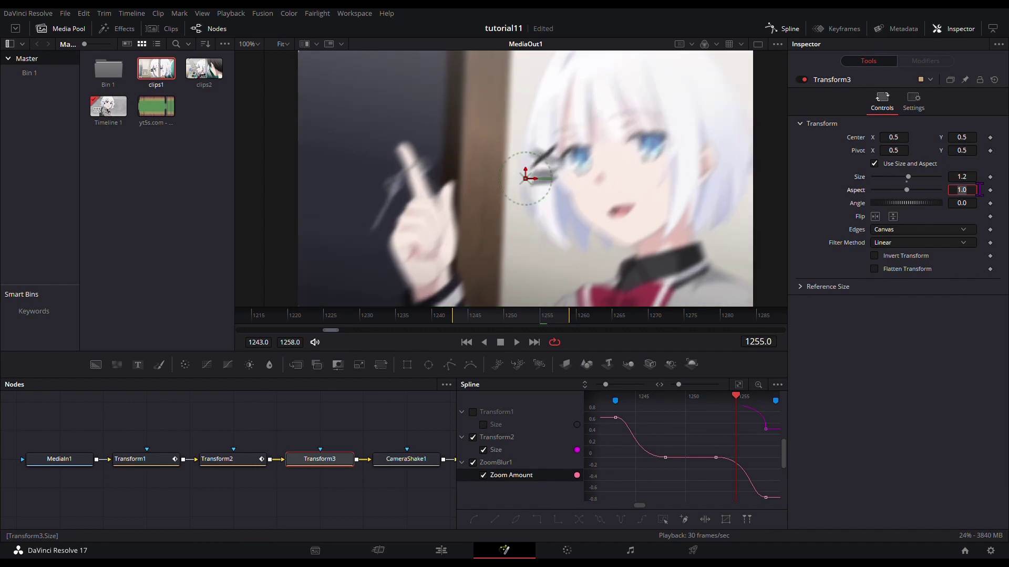
pyautogui.click(377, 436)
# - Preview the transition, then return to the Edit page with the playhead at Marker 3
pyautogui.press('space')
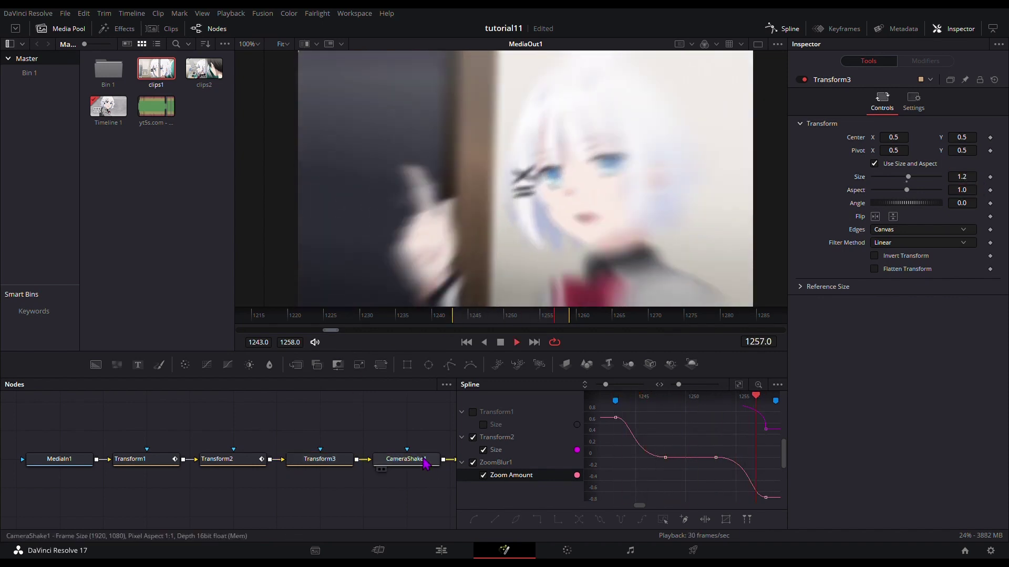
pyautogui.press('space')
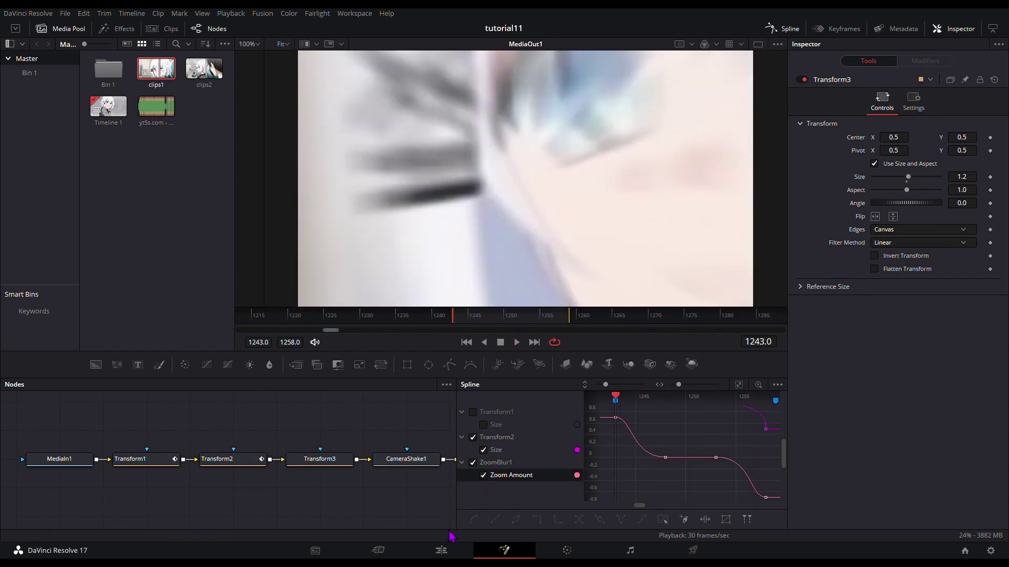
pyautogui.click(441, 550)
pyautogui.click(620, 441)
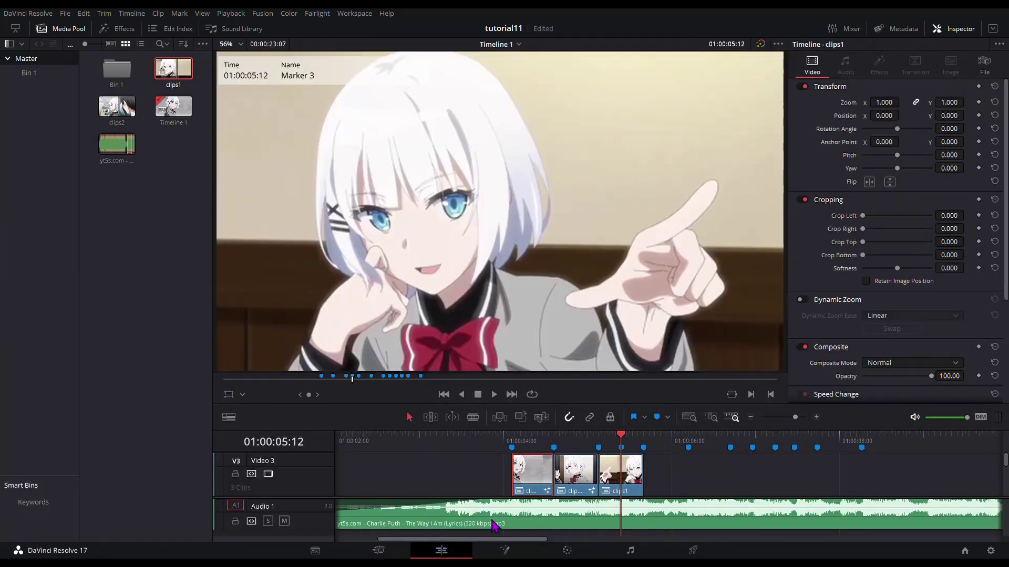
# - In Fusion, add a Transform after MediaIn1 and keyframe its Size at 3.0 at the clip start
pyautogui.click(504, 550)
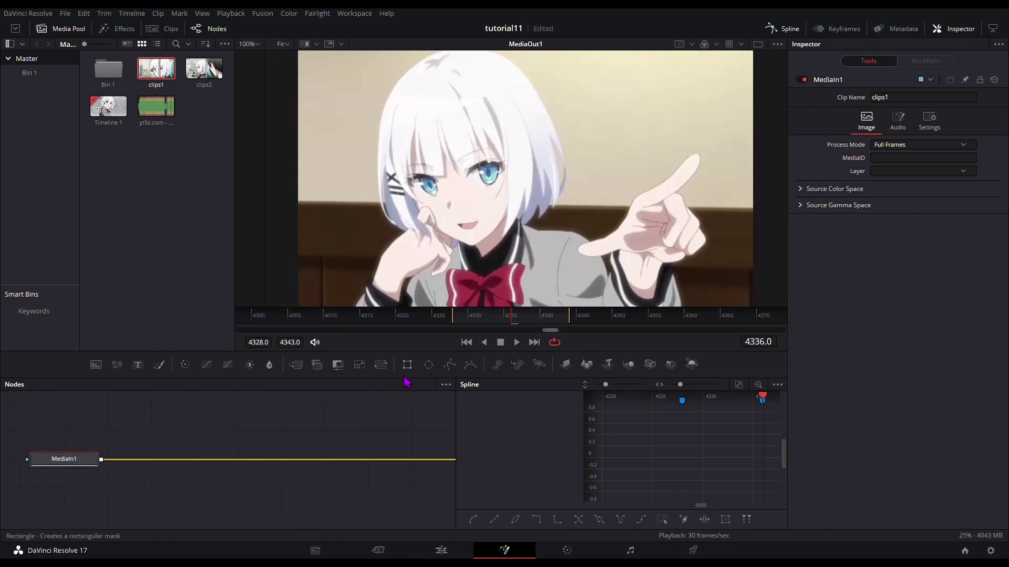
pyautogui.moveTo(380, 365); pyautogui.dragTo(192, 462)
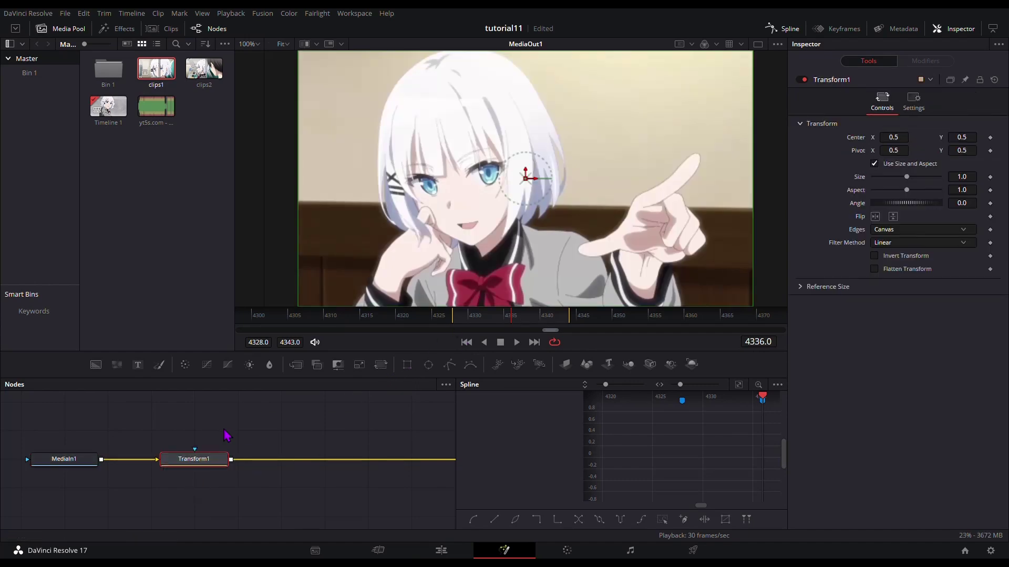
pyautogui.click(470, 321)
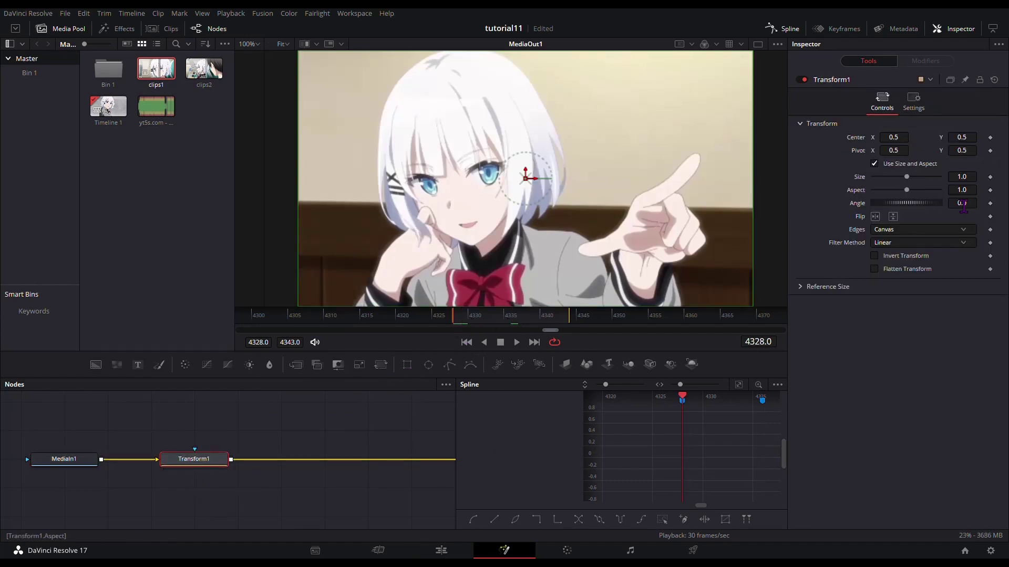
pyautogui.write('3')
pyautogui.press('Return')
pyautogui.click(990, 176)
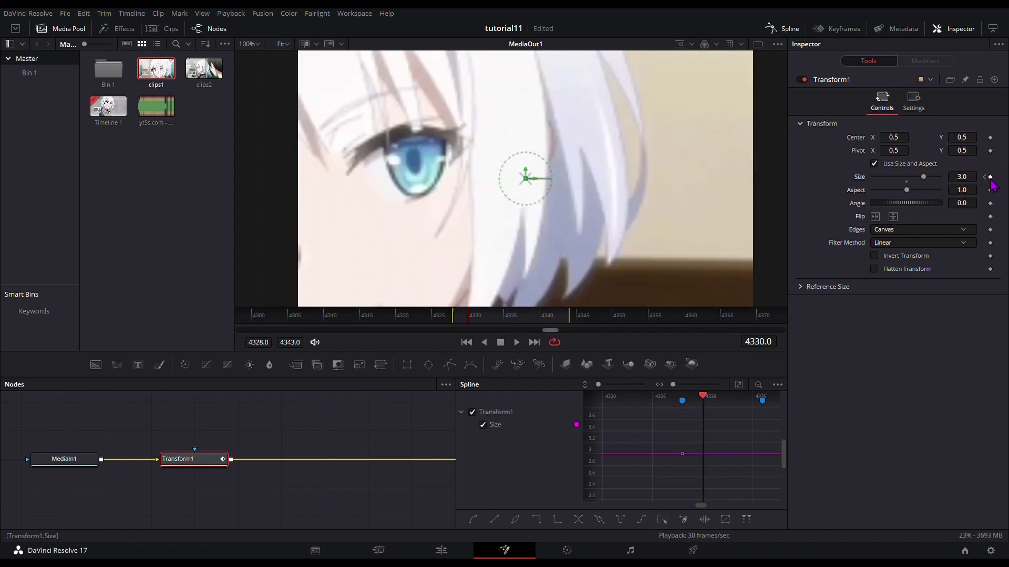
# - Key Size back to 1.0 a frame later and smooth the Size curve into a sharp ease
pyautogui.press('Right')
pyautogui.press('Right')
pyautogui.press('Right')
pyautogui.press('Right')
pyautogui.press('Right')
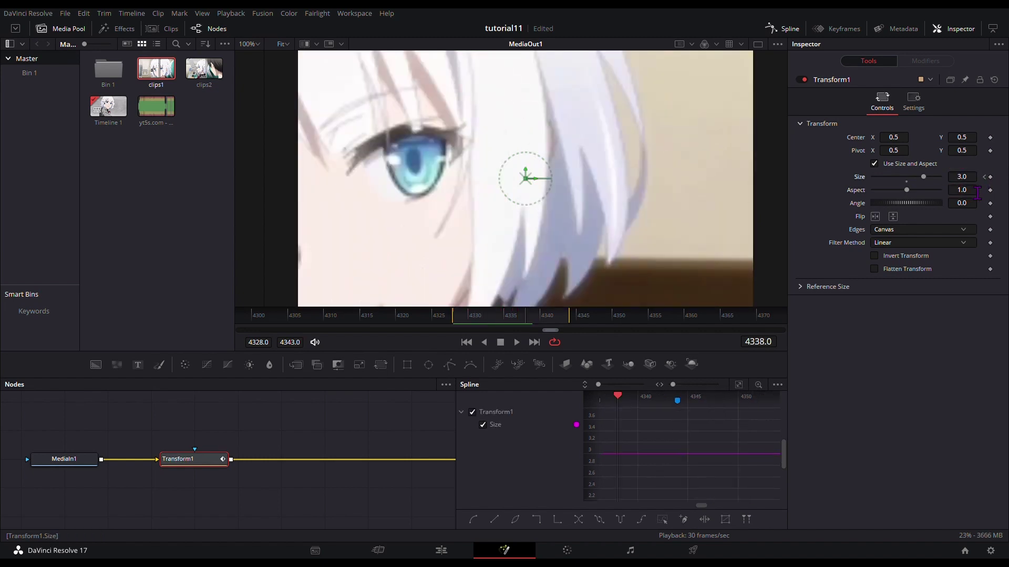
pyautogui.write('1')
pyautogui.press('Tab')
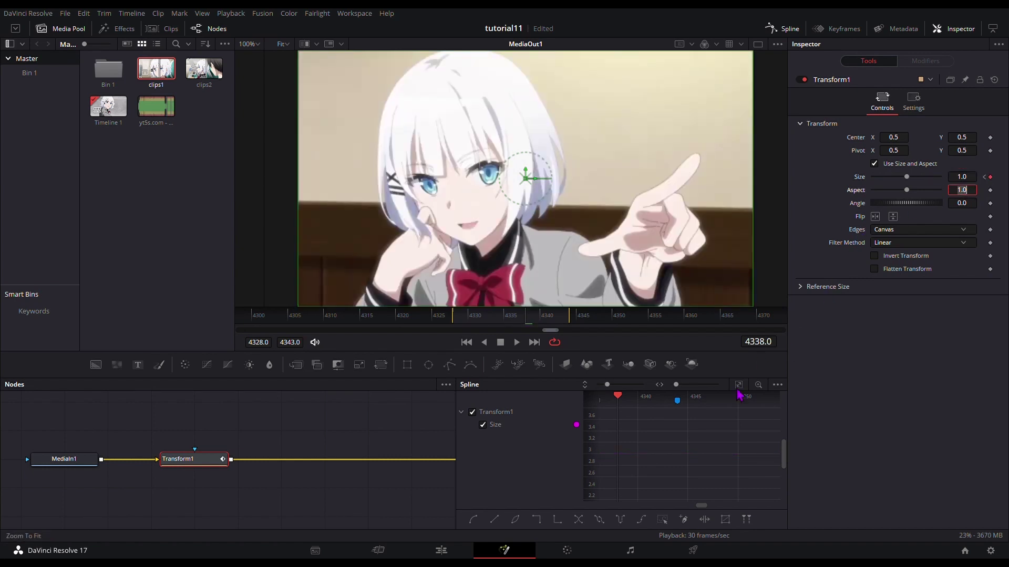
pyautogui.click(738, 386)
pyautogui.hotkey('ctrl', 'a')
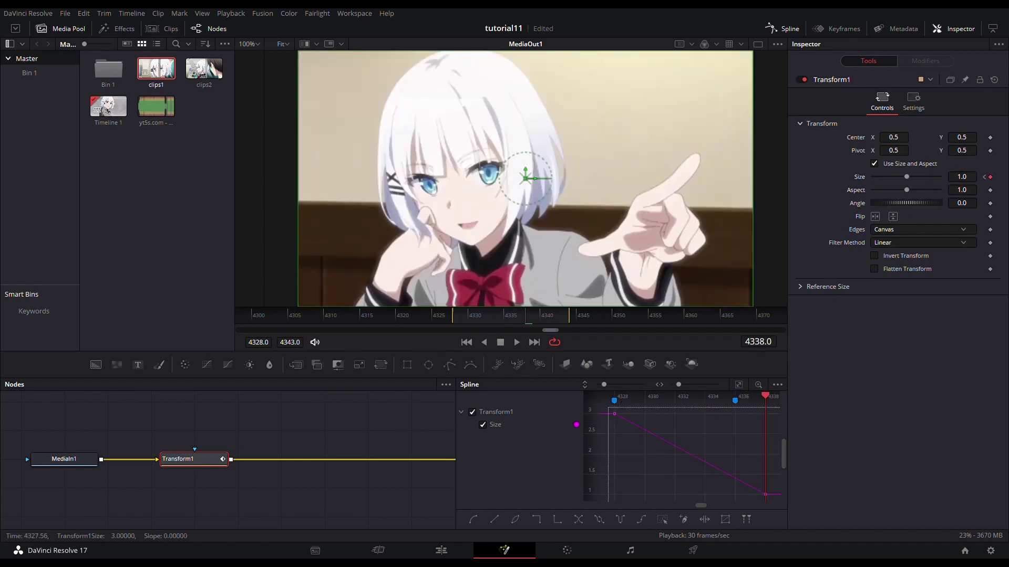
pyautogui.press('s')
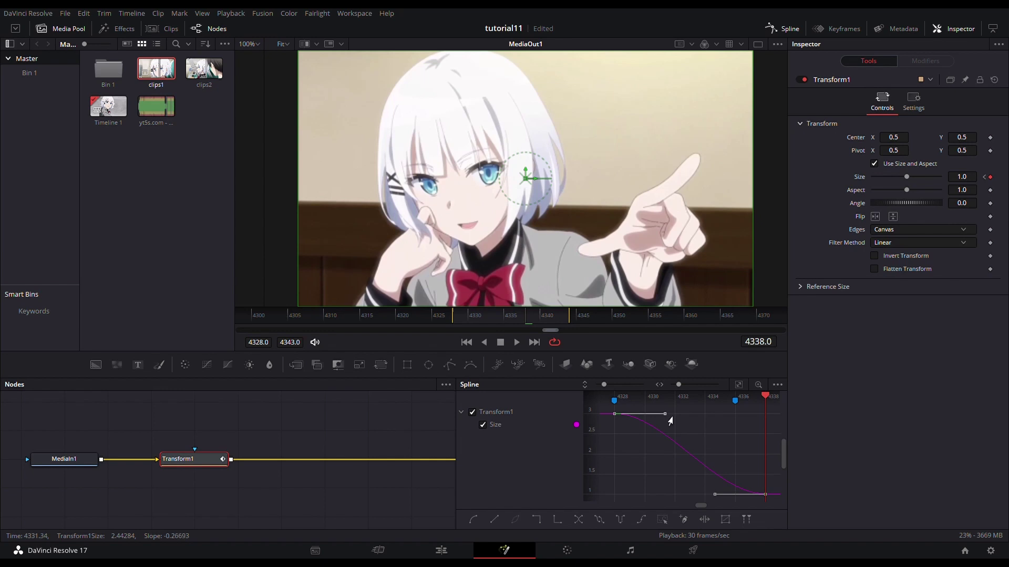
pyautogui.moveTo(665, 414); pyautogui.dragTo(615, 447)
pyautogui.moveTo(715, 494); pyautogui.dragTo(614, 492)
# - Enable the Transform's motion blur with Quality 8 and Shutter Angle 280, then preview the zoom
pyautogui.click(913, 100)
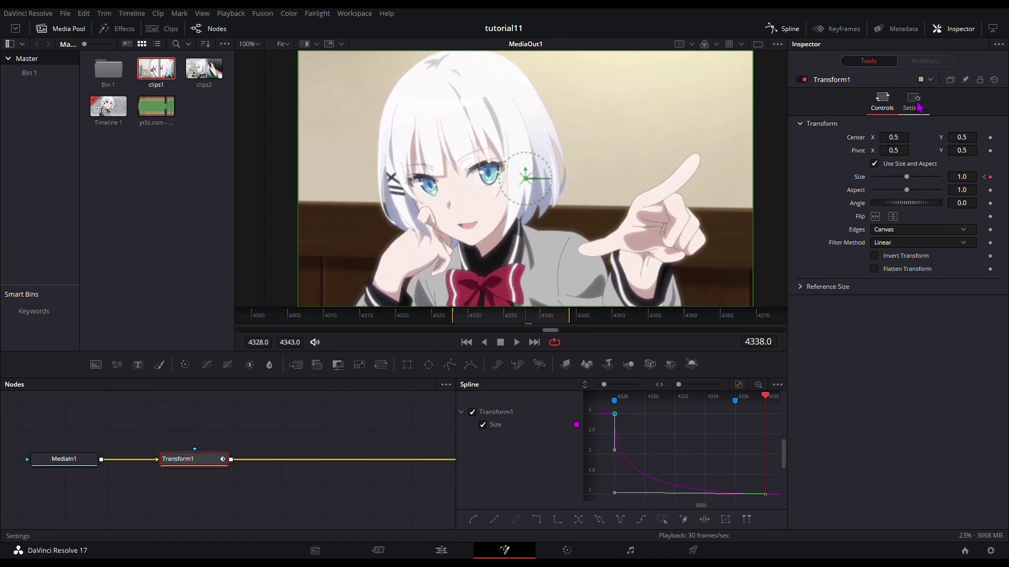
pyautogui.click(911, 238)
pyautogui.click(969, 248)
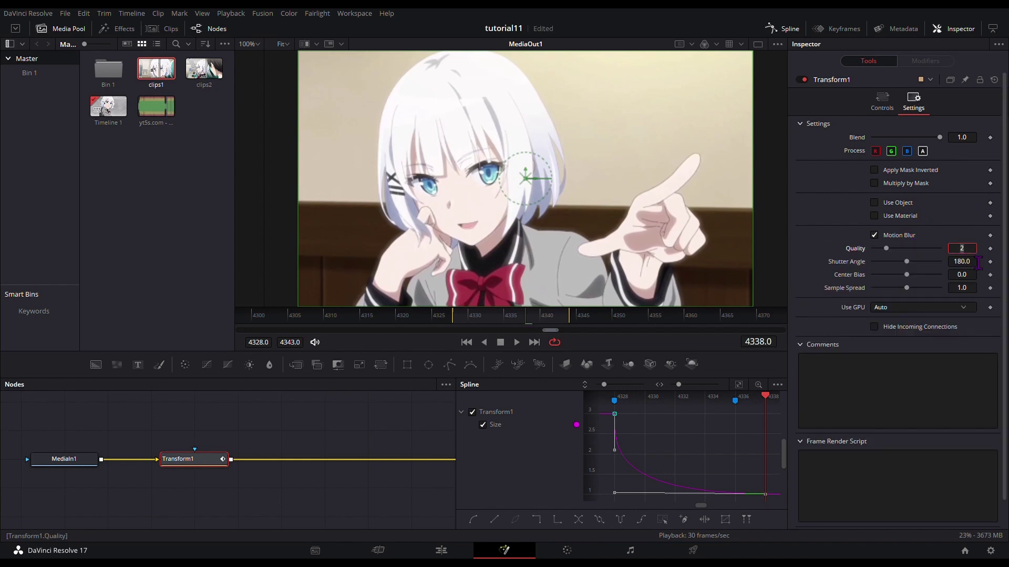
pyautogui.write('8')
pyautogui.press('Tab')
pyautogui.write('280')
pyautogui.press('Tab')
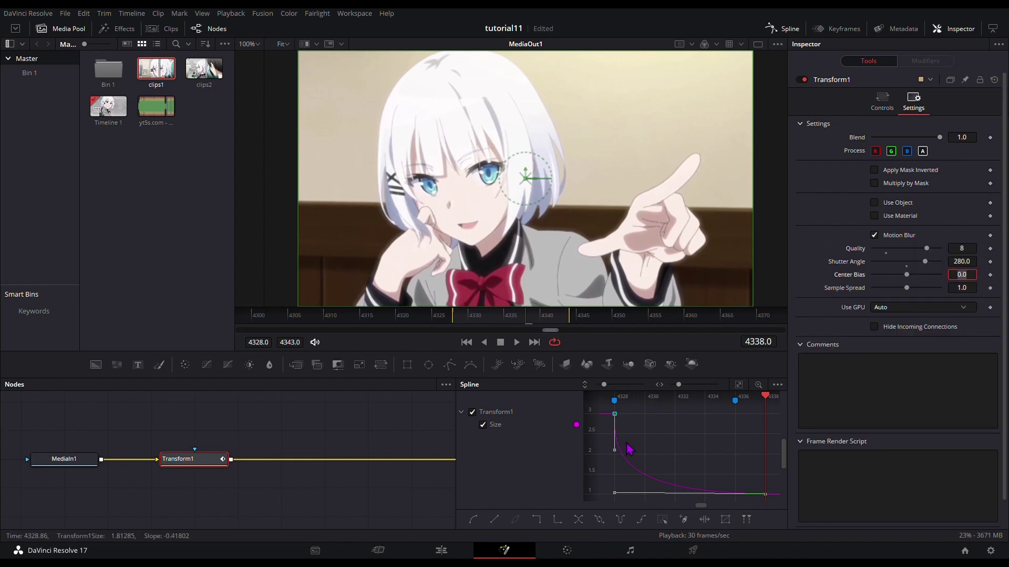
pyautogui.click(652, 449)
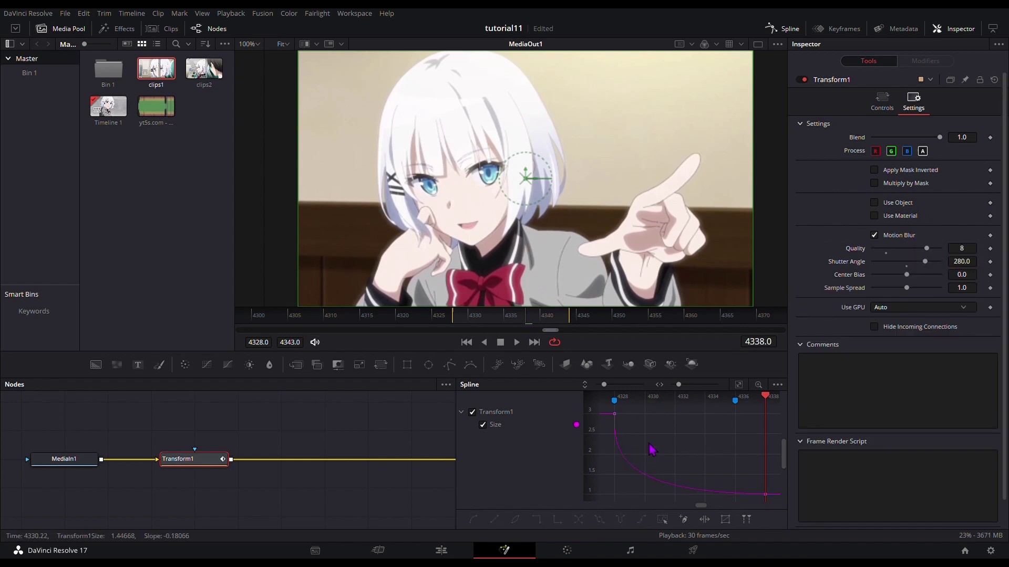
pyautogui.click(882, 100)
pyautogui.press('space')
pyautogui.press('space')
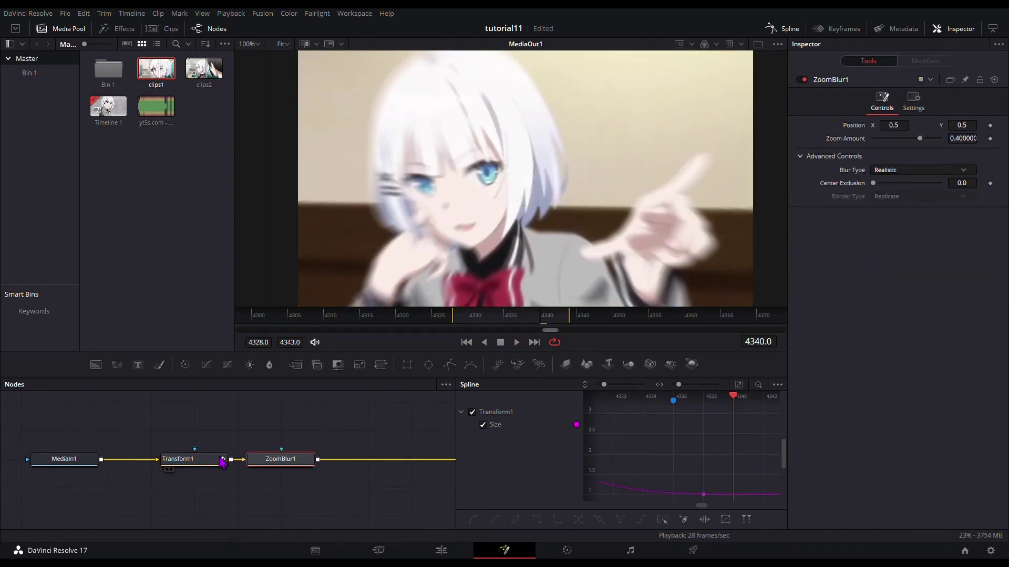
# - Keyframe ZoomBlur1's Zoom Amount at 0.7 on frame 4328 and 0 on frame 4333
pyautogui.click(466, 342)
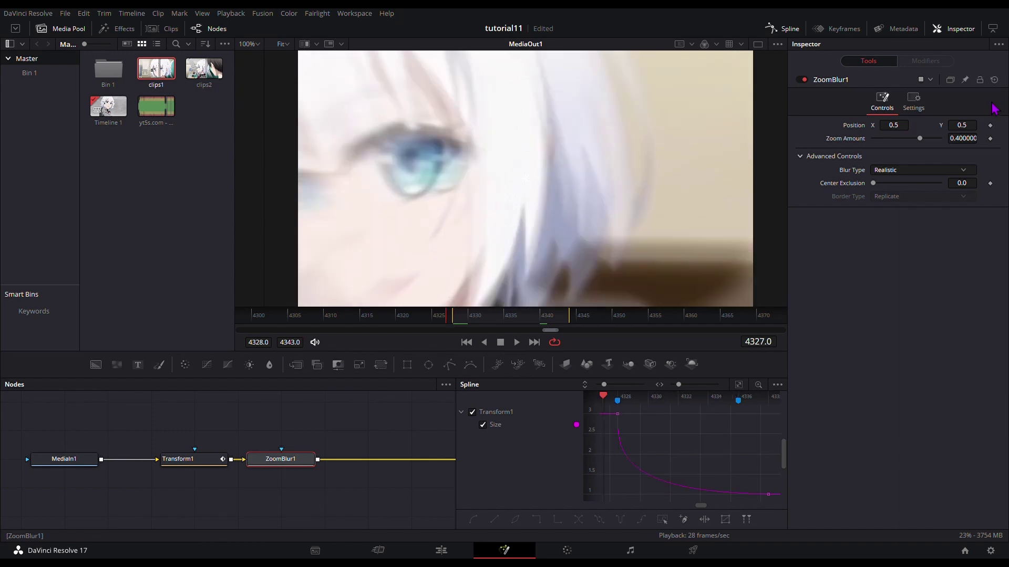
pyautogui.press('Right')
pyautogui.write('7')
pyautogui.press('Tab')
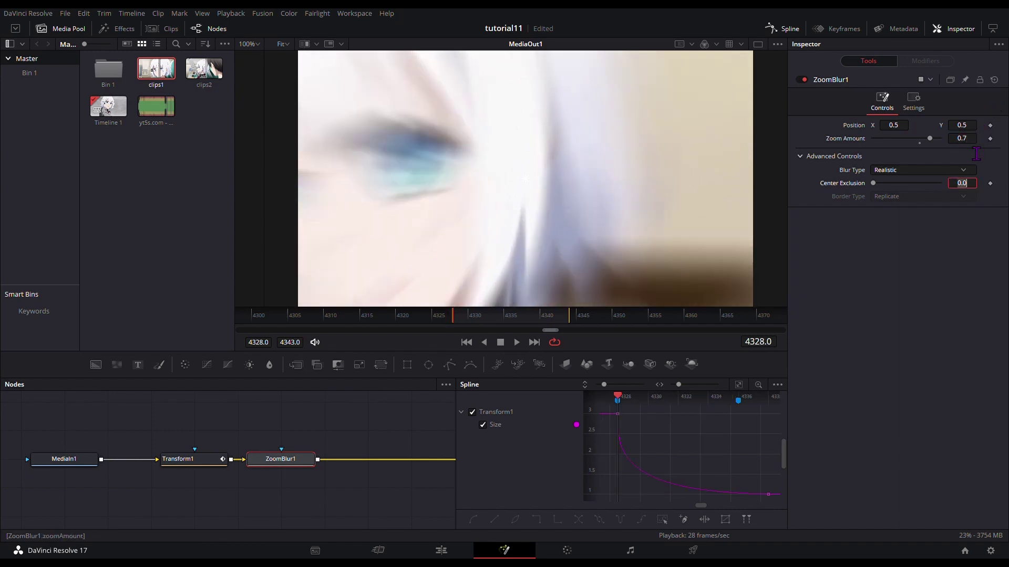
pyautogui.click(990, 139)
pyautogui.press('Right')
pyautogui.press('Right')
pyautogui.press('Right')
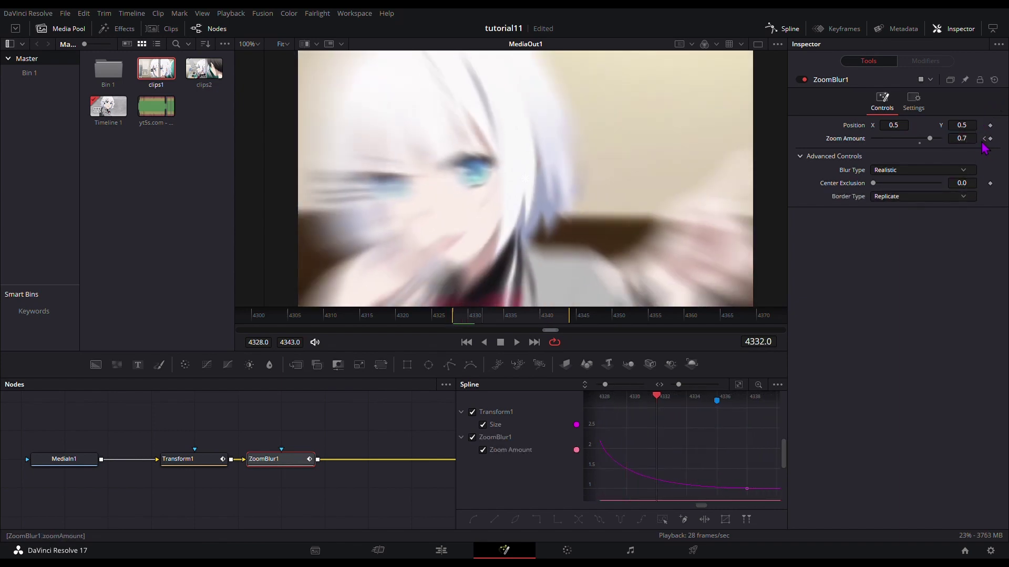
pyautogui.write('0')
pyautogui.press('Tab')
# - Smooth the Zoom Amount curve into an ease that flattens into the last keyframe, then preview it
pyautogui.click(473, 416)
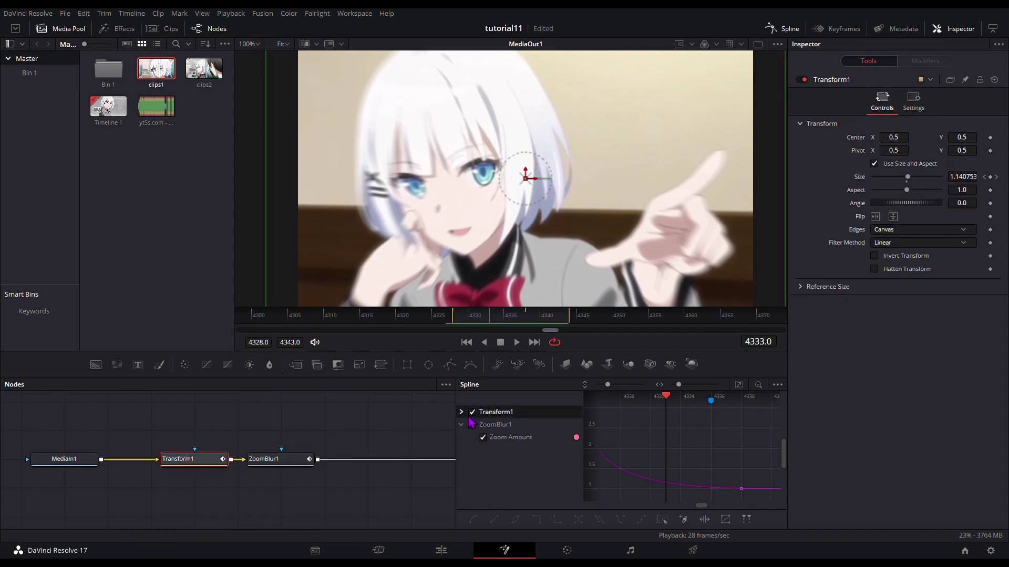
pyautogui.click(739, 386)
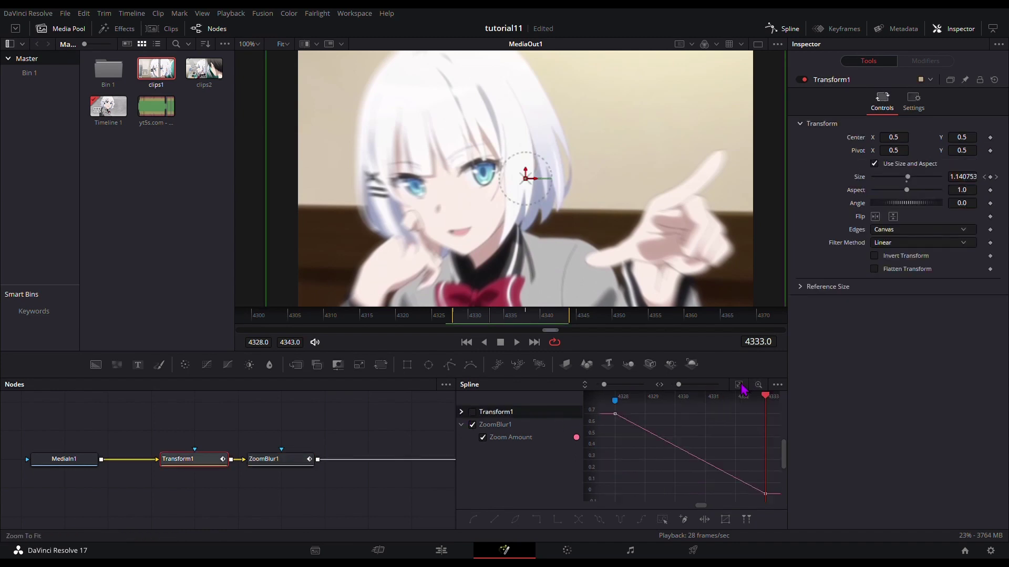
pyautogui.press('s')
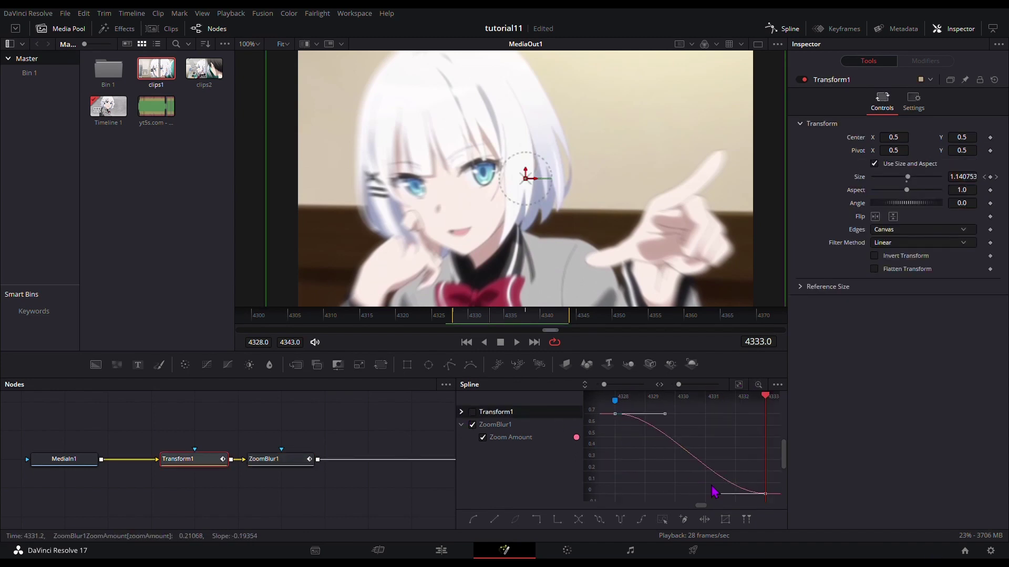
pyautogui.moveTo(715, 494); pyautogui.dragTo(657, 494)
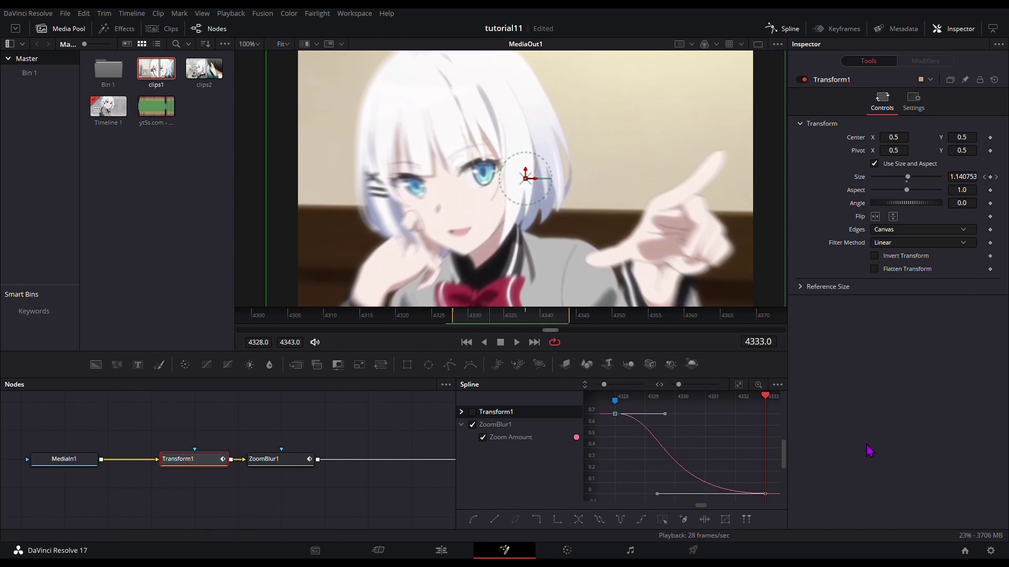
pyautogui.click(296, 508)
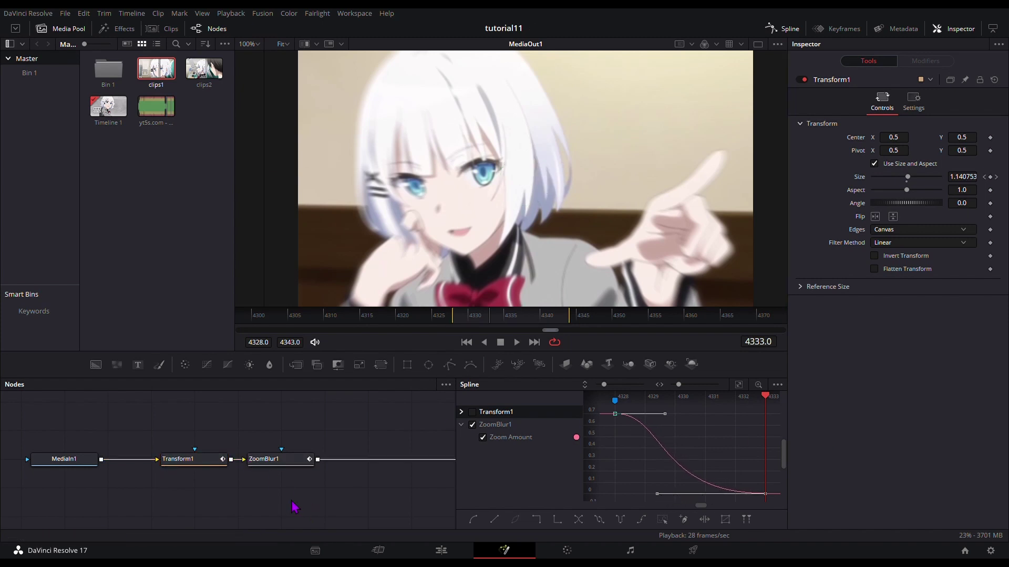
pyautogui.press('space')
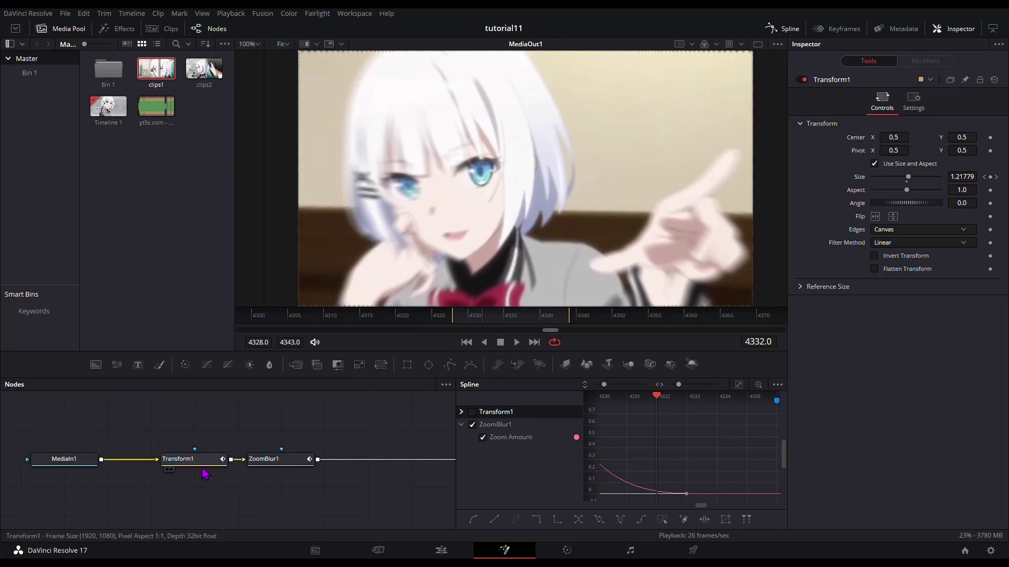
# - Insert Transform2 after Transform1, keyframe its Size down to 0.5, and set Edges to Mirror
pyautogui.click(219, 463)
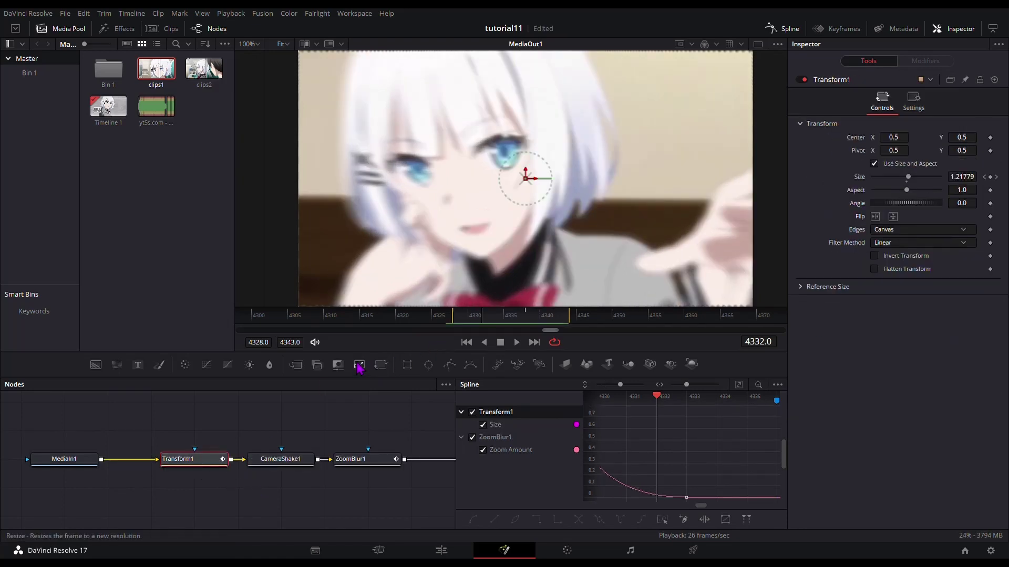
pyautogui.click(376, 368)
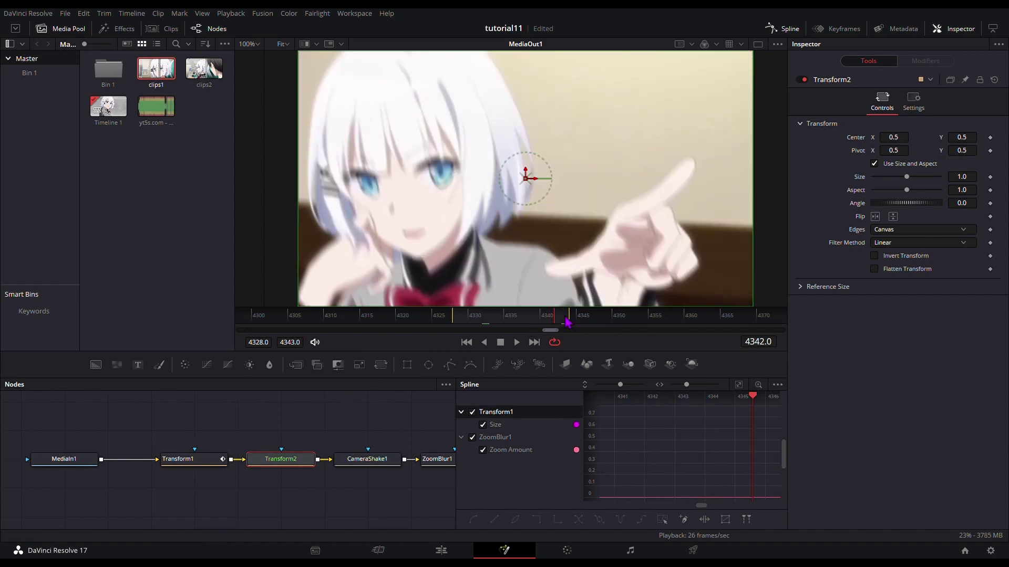
pyautogui.click(990, 177)
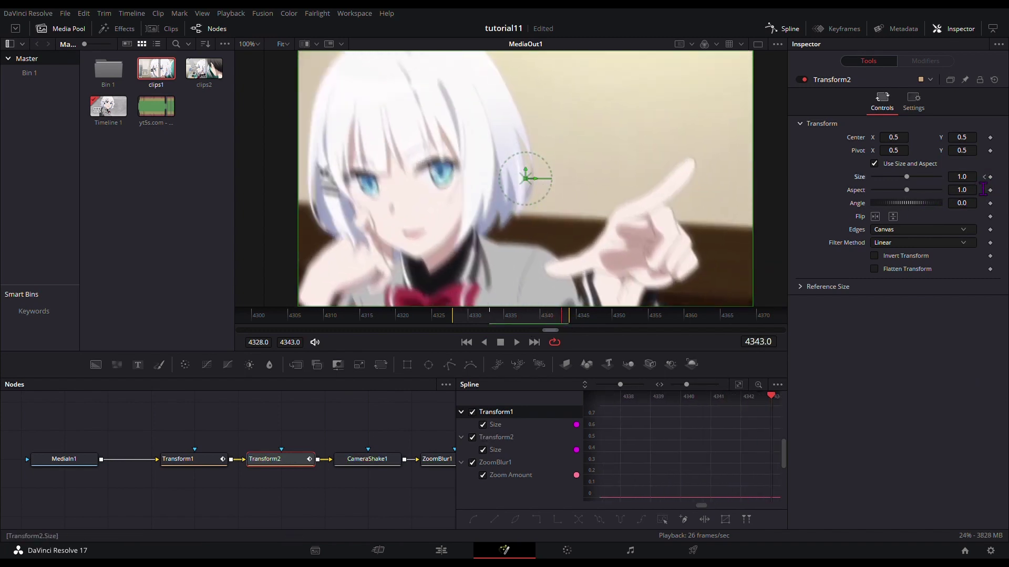
pyautogui.write('0.5')
pyautogui.press('Tab')
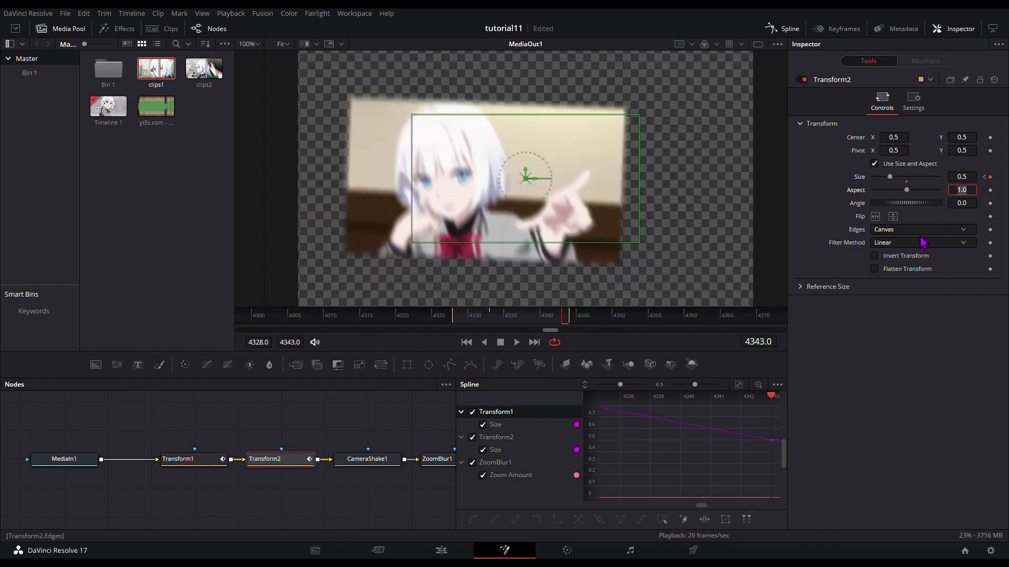
pyautogui.click(923, 230)
pyautogui.click(897, 281)
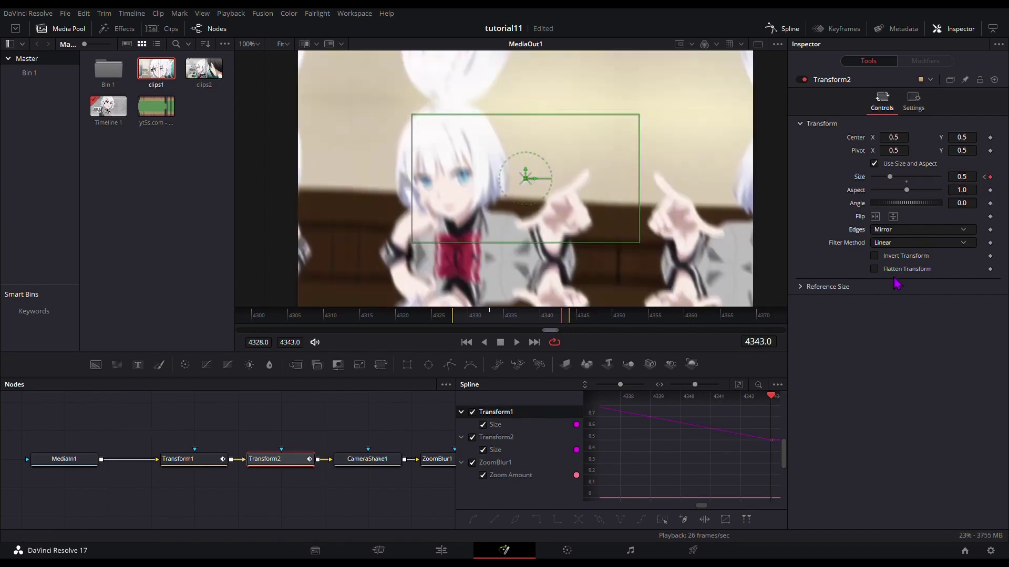
# - Give Transform2 motion blur with Quality 8 and Shutter Angle 280, and show its Size curve
pyautogui.click(917, 100)
pyautogui.write('8')
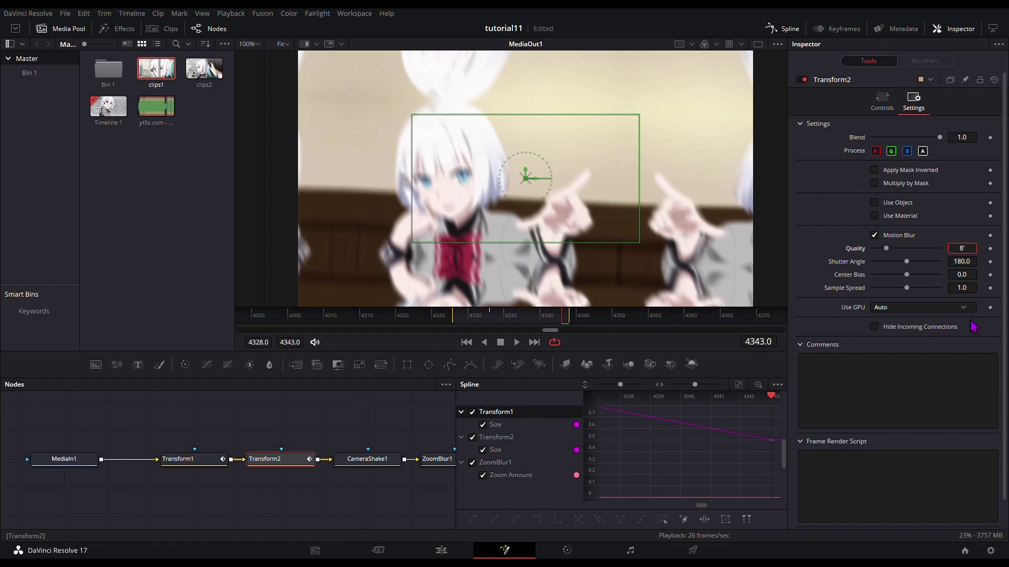
pyautogui.press('Tab')
pyautogui.write('29')
pyautogui.press('Tab')
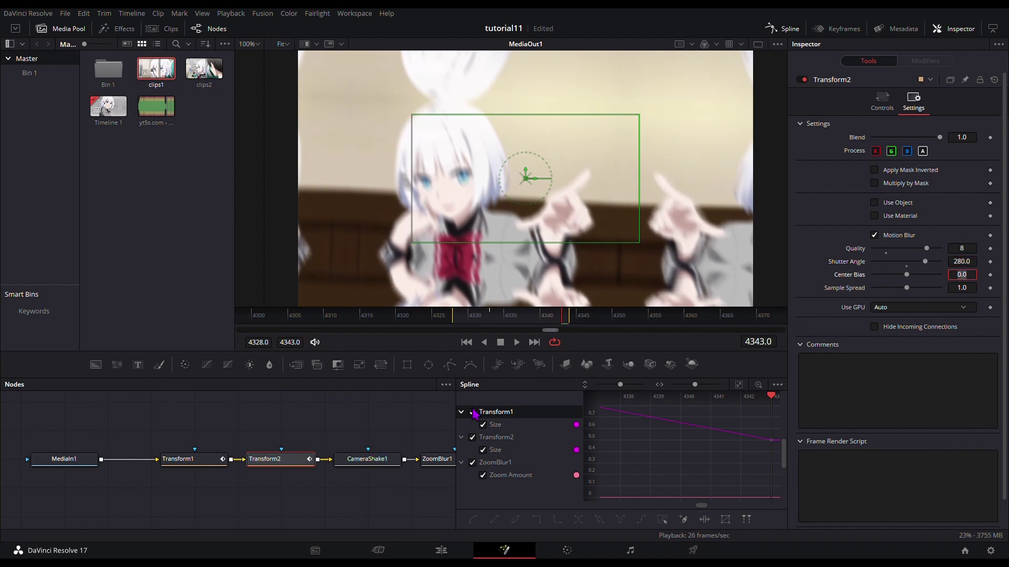
pyautogui.click(472, 463)
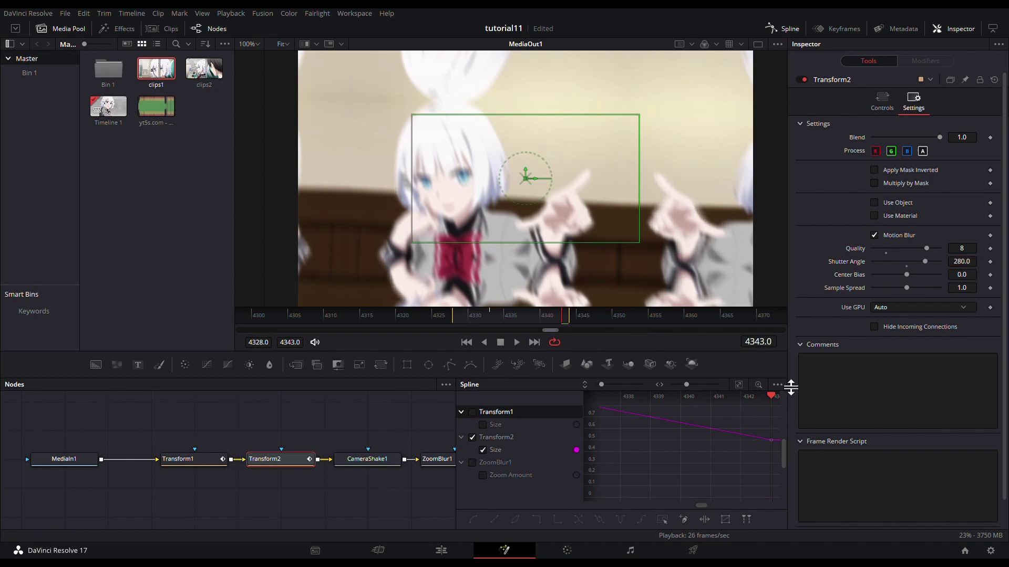
# - Smooth Transform2's Size keyframes into an ease with a longer ease out of the first key
pyautogui.click(739, 387)
pyautogui.press('s')
pyautogui.moveTo(606, 412)
pyautogui.mouseDown()
pyautogui.moveTo(766, 491)
pyautogui.moveTo(777, 462)
pyautogui.mouseUp()
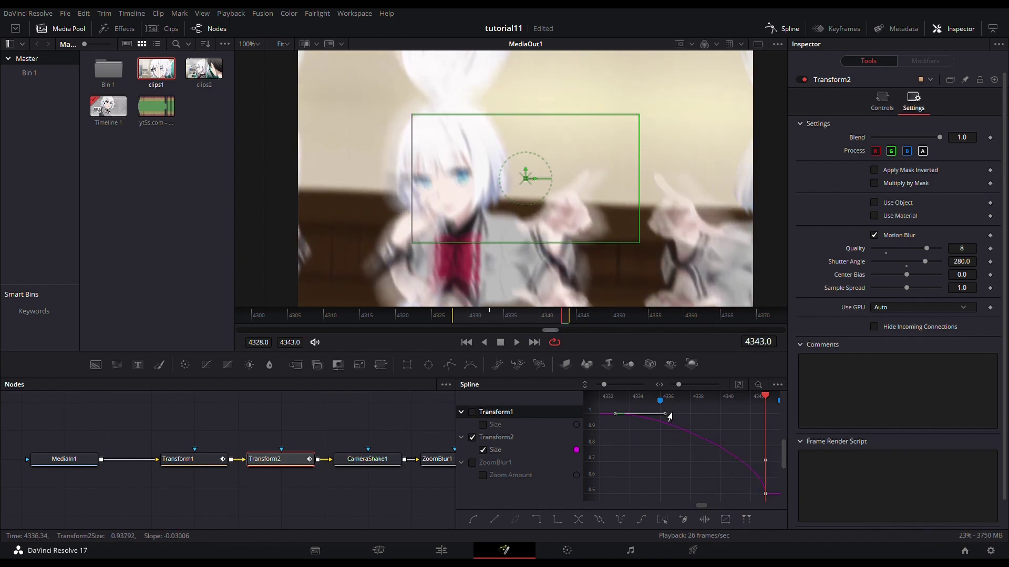
pyautogui.moveTo(669, 416); pyautogui.dragTo(765, 414)
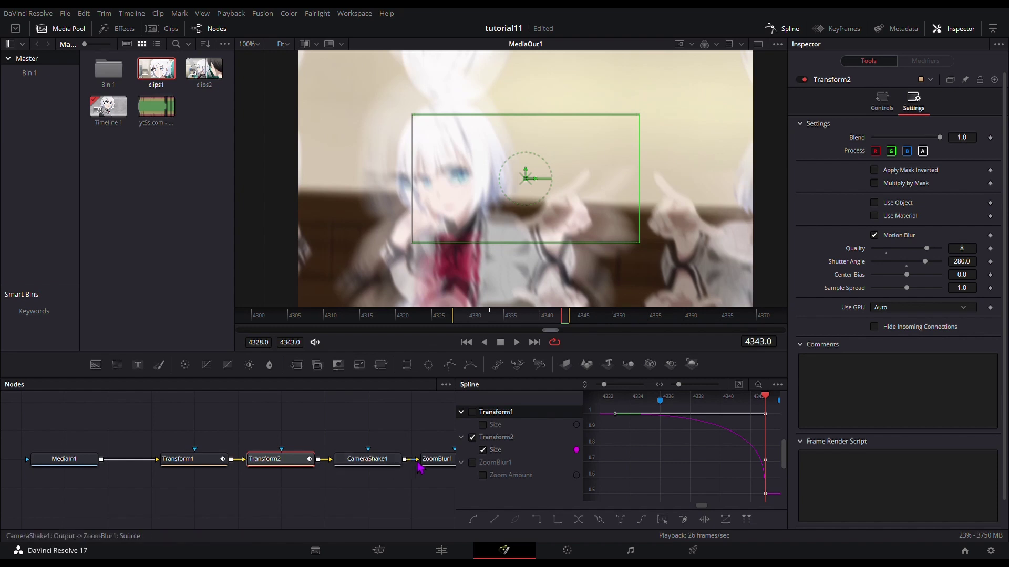
# - Set ZoomBlur1's Zoom Amount to -0.7 at the end and move a Zoom Amount keyframe later
pyautogui.click(432, 460)
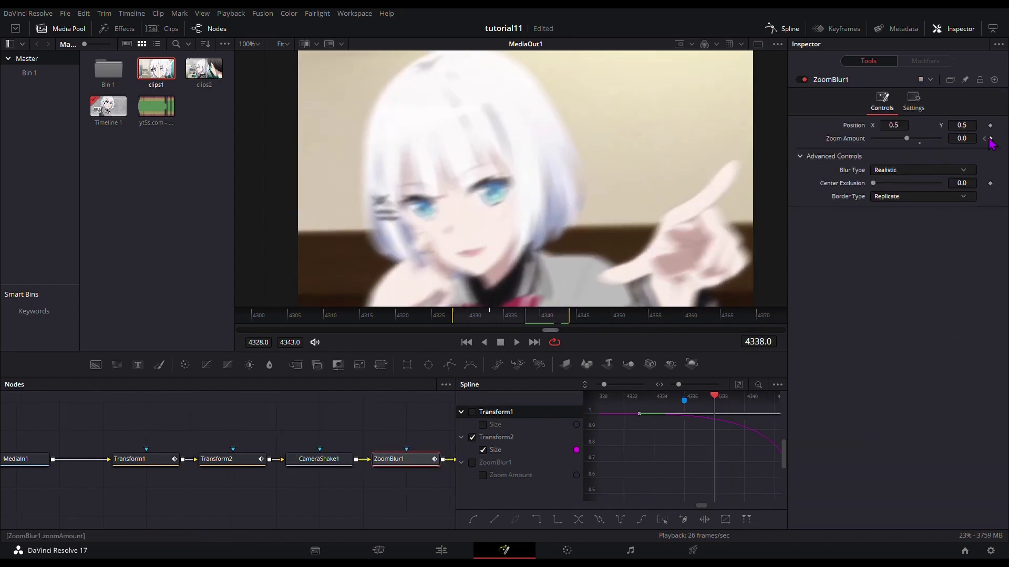
pyautogui.click(990, 138)
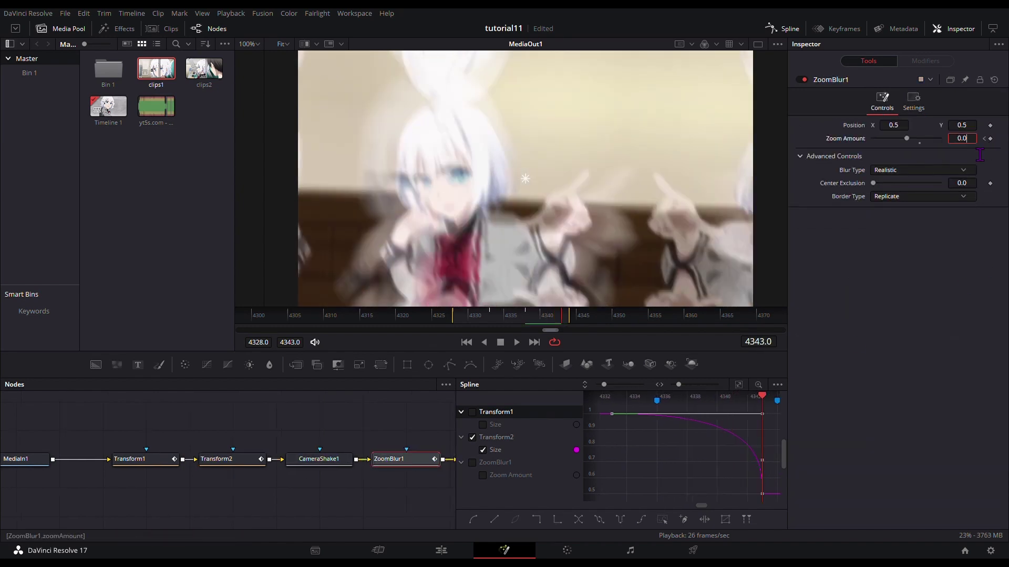
pyautogui.write('-0.7')
pyautogui.press('Tab')
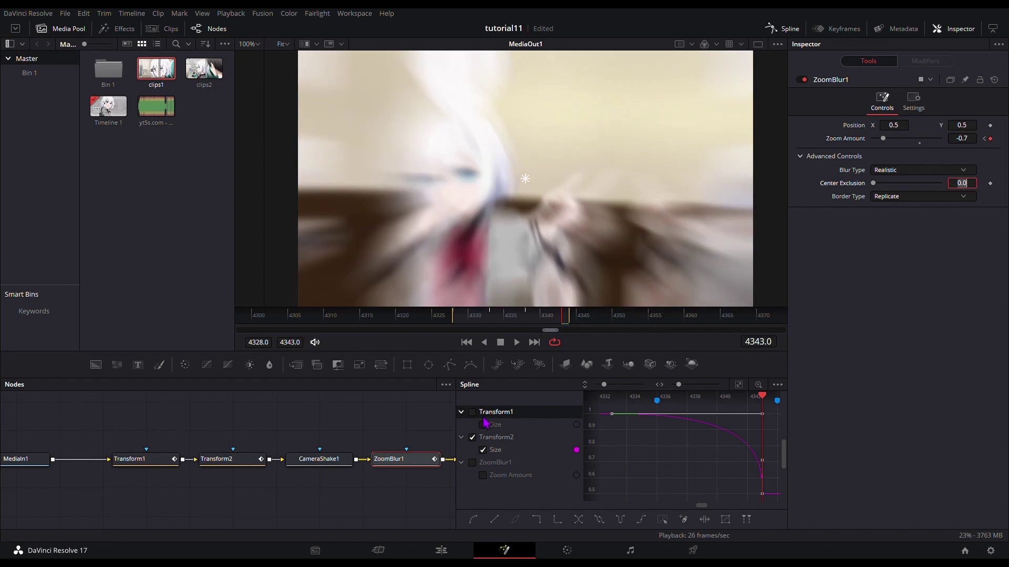
pyautogui.click(476, 438)
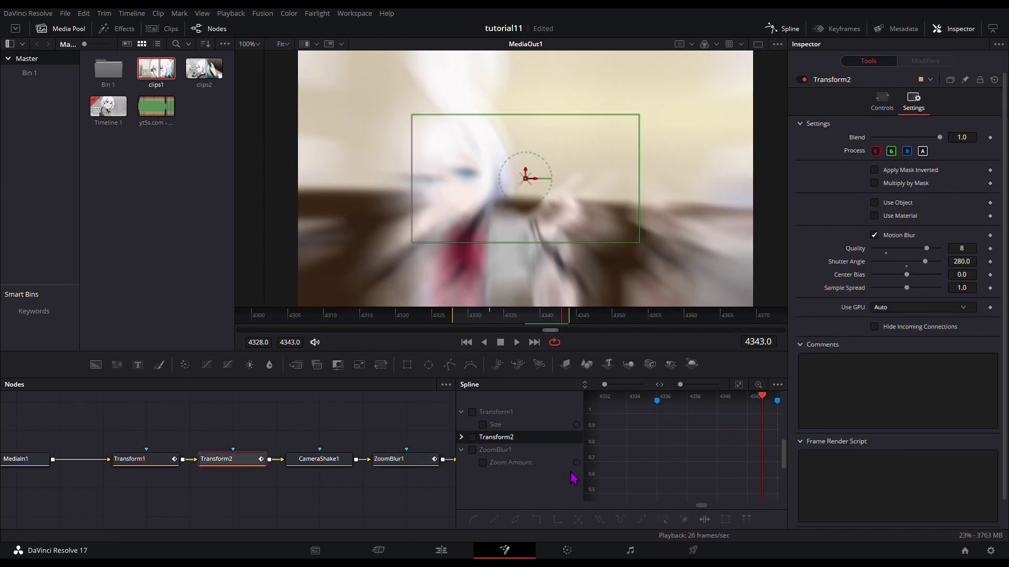
pyautogui.click(567, 463)
pyautogui.click(739, 384)
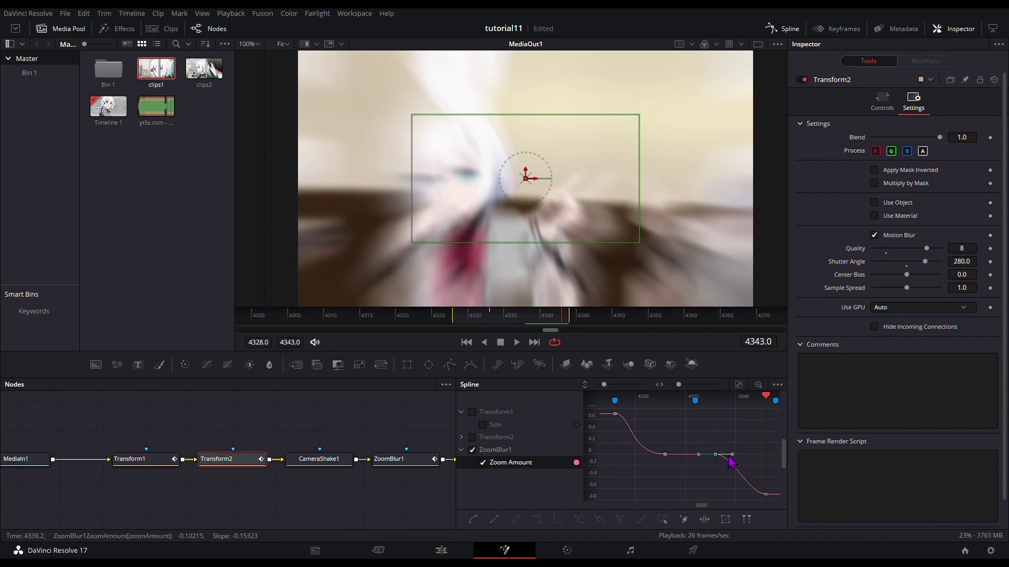
pyautogui.moveTo(732, 454); pyautogui.dragTo(756, 455)
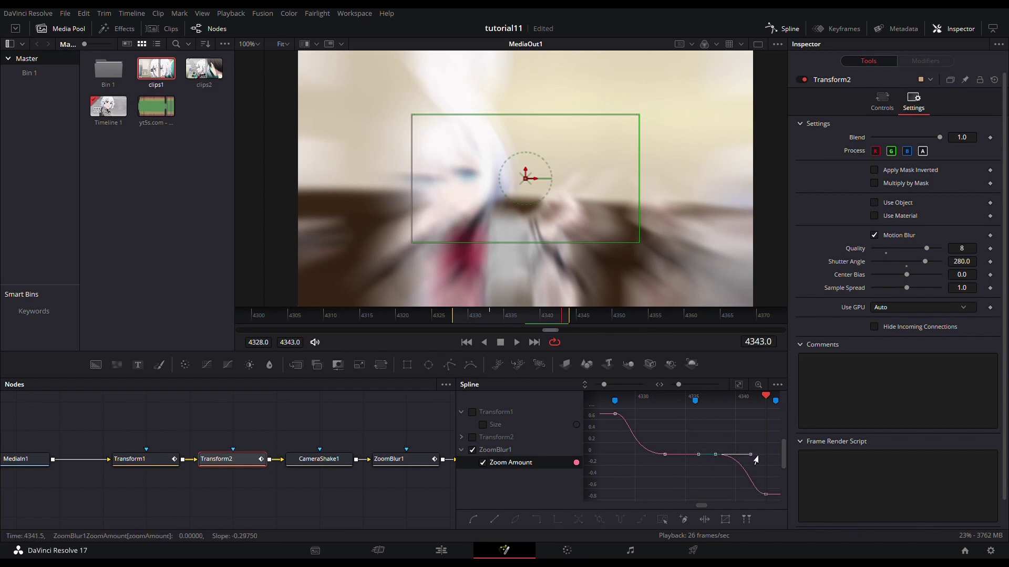
pyautogui.click(877, 101)
# - Insert a Transform3 node after Transform2 with its Size set to 1.2
pyautogui.press('space')
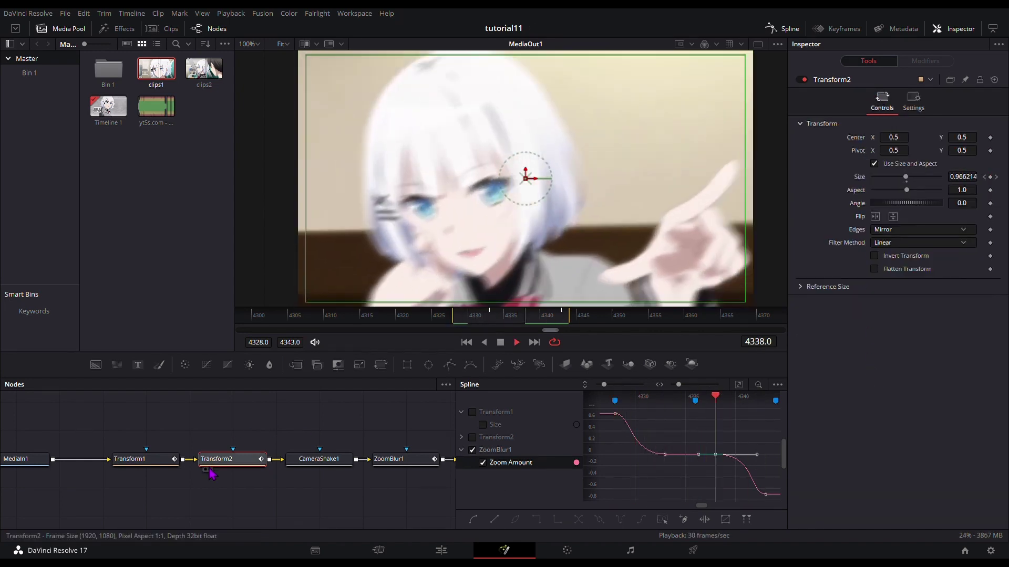
pyautogui.click(253, 417)
pyautogui.press('space')
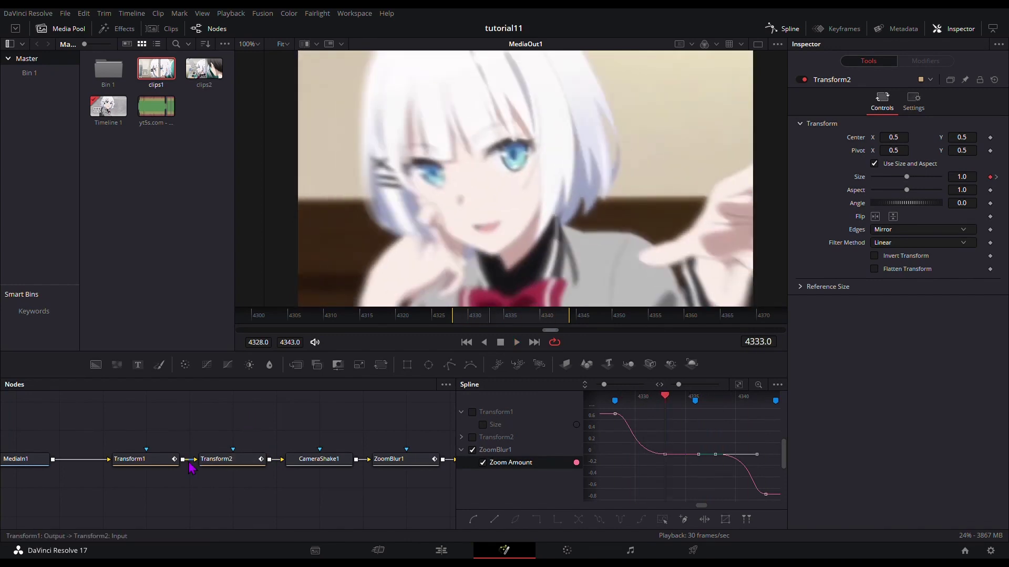
pyautogui.click(161, 462)
pyautogui.click(219, 463)
pyautogui.click(381, 364)
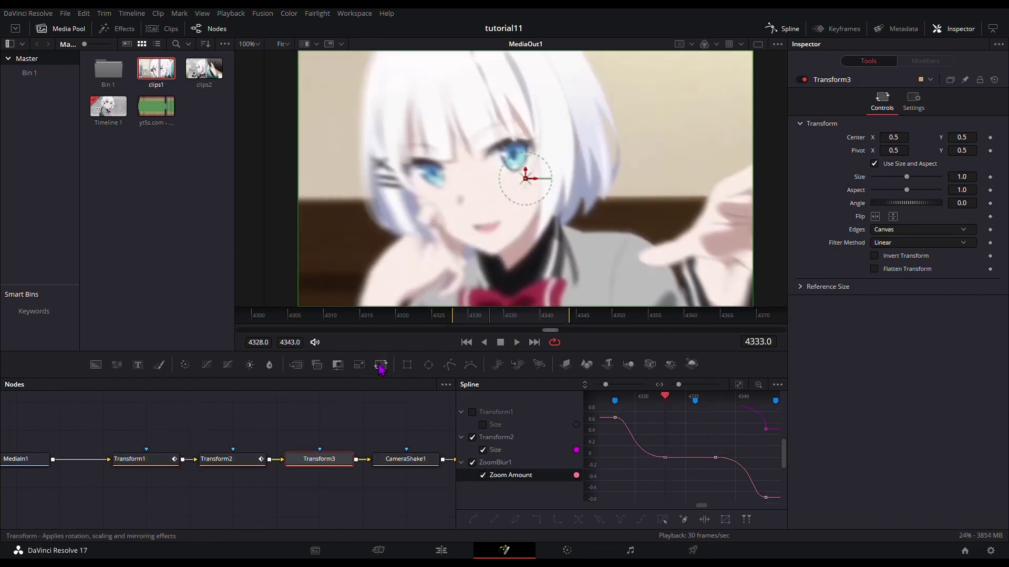
pyautogui.write('1.2')
pyautogui.click(973, 190)
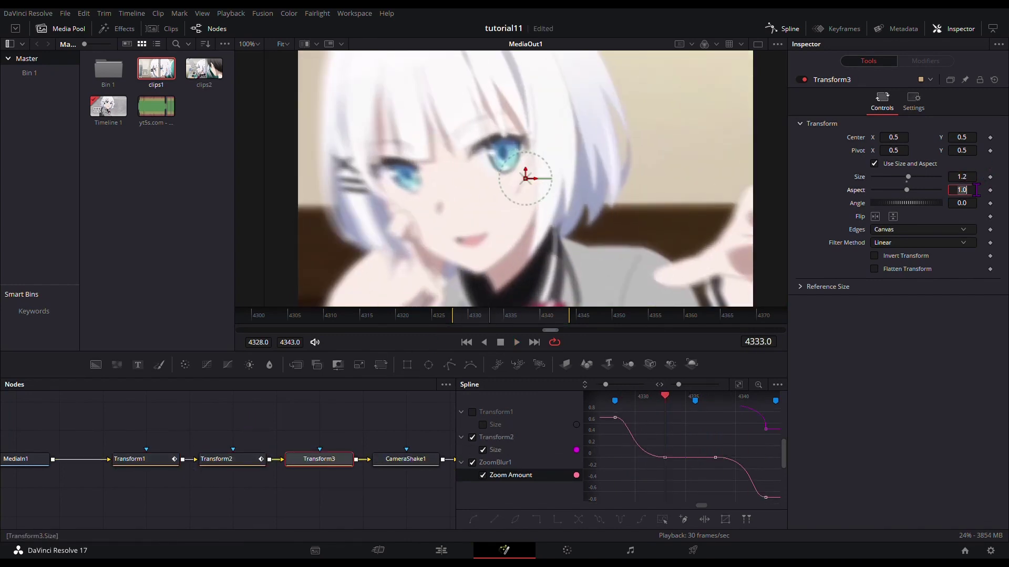
# - Play back the composition and review Transform2's and Transform1's motion blur settings
pyautogui.click(358, 414)
pyautogui.press('space')
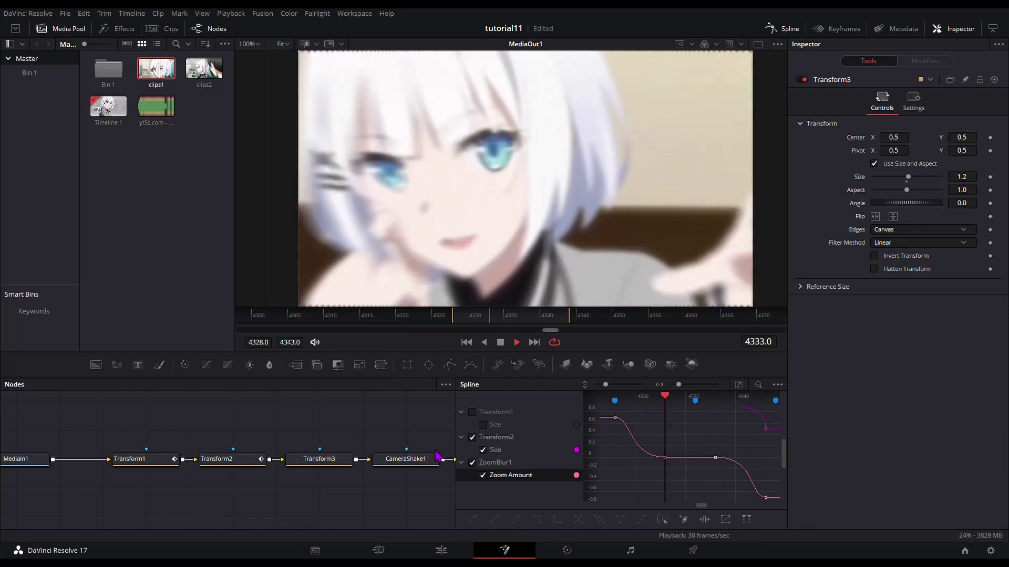
pyautogui.click(247, 460)
pyautogui.click(913, 101)
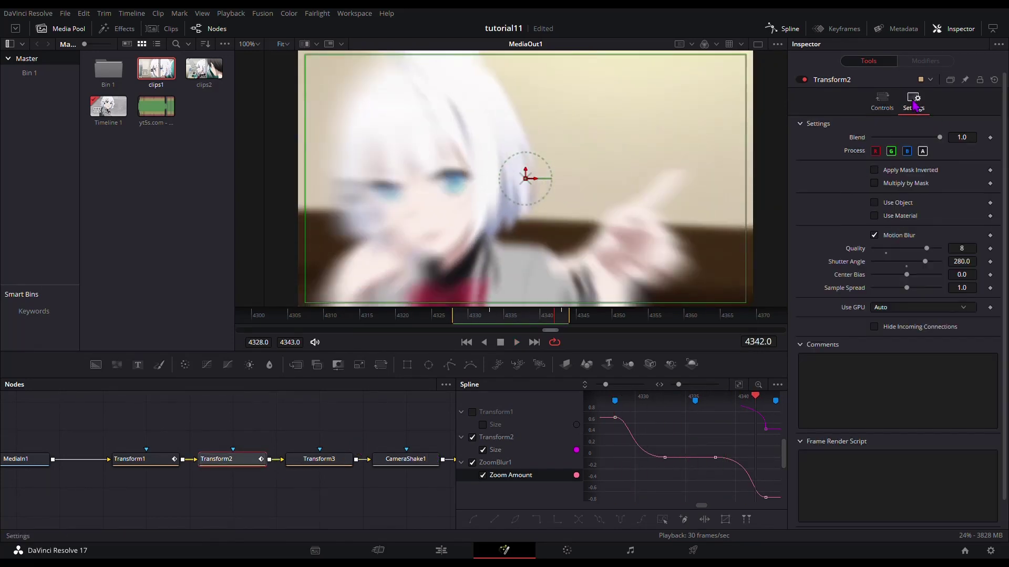
pyautogui.click(150, 459)
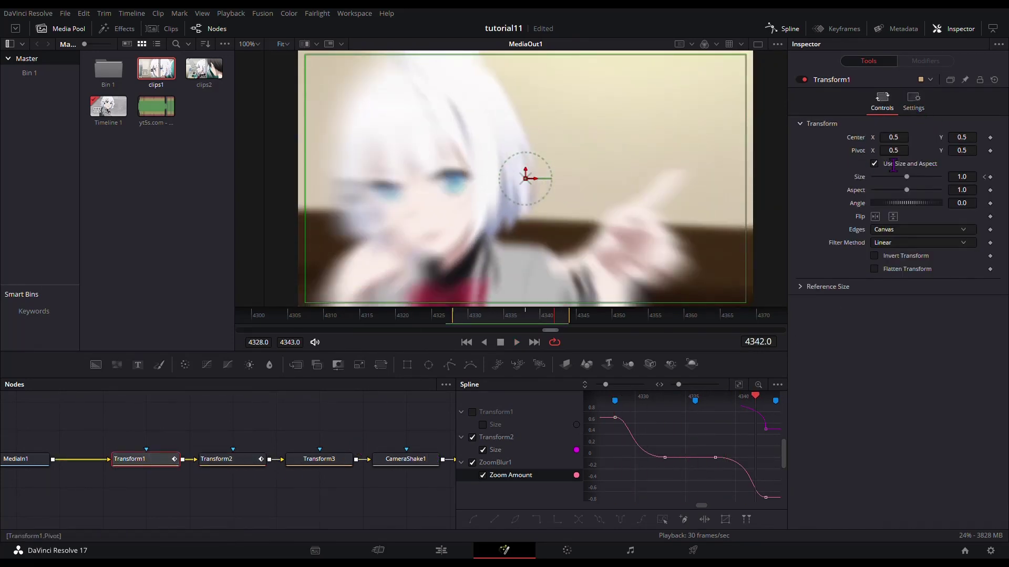
pyautogui.click(913, 101)
pyautogui.click(882, 101)
pyautogui.click(378, 423)
pyautogui.press('space')
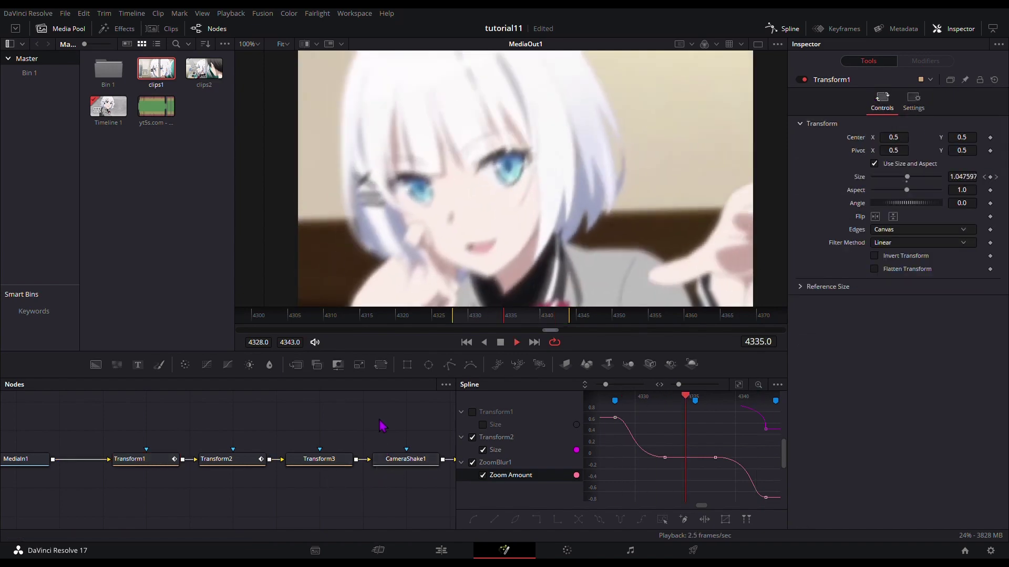
# - Return to the Edit page at Marker 3 and show the Open FX list in the Effects Library
pyautogui.click(441, 551)
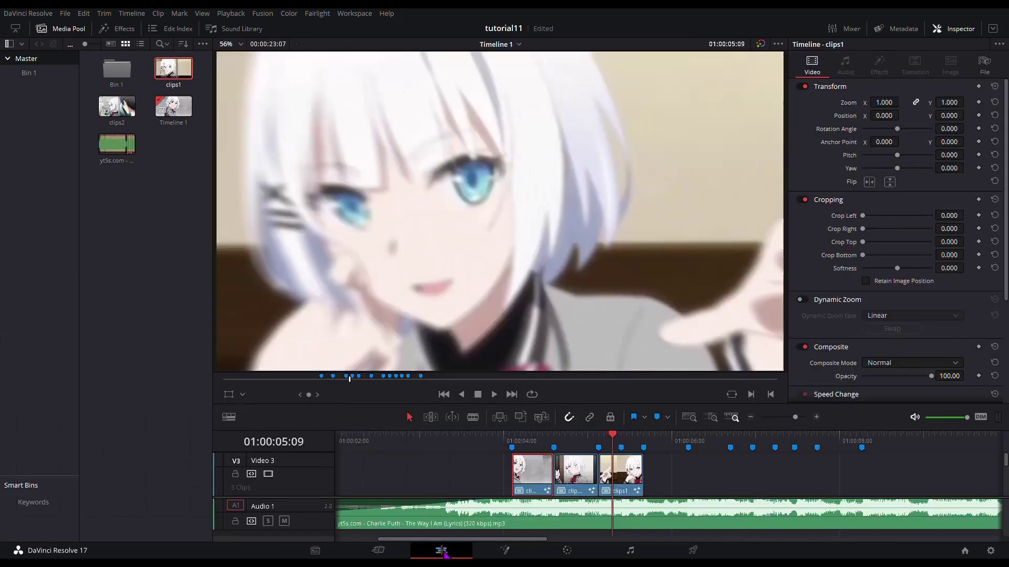
pyautogui.click(621, 448)
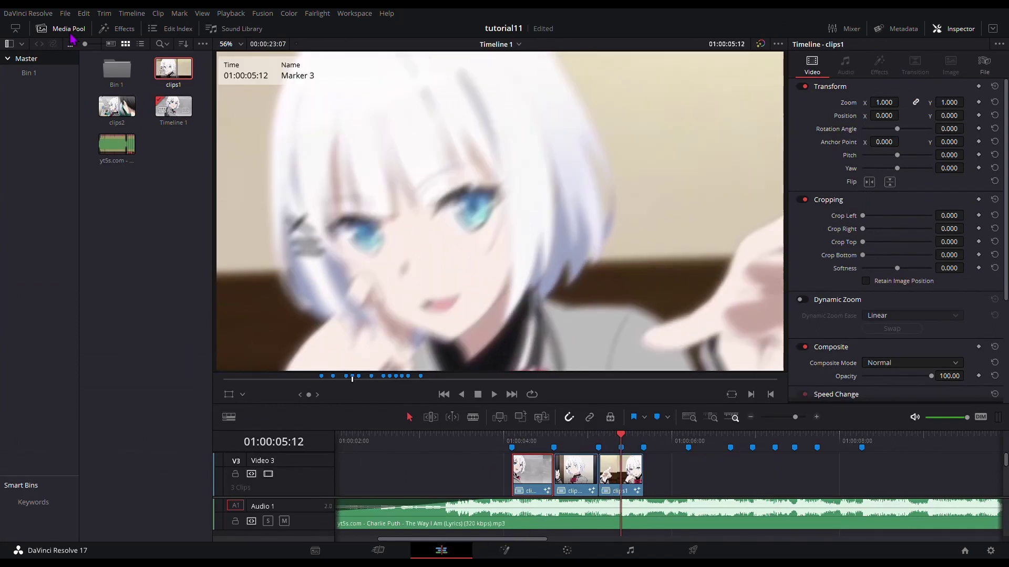
pyautogui.click(99, 30)
pyautogui.click(74, 32)
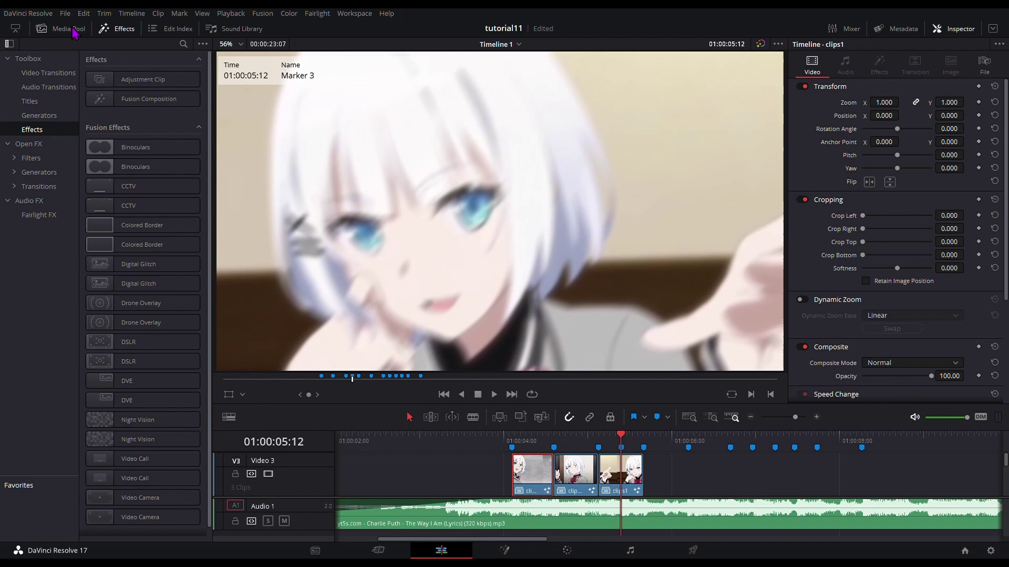
pyautogui.click(31, 159)
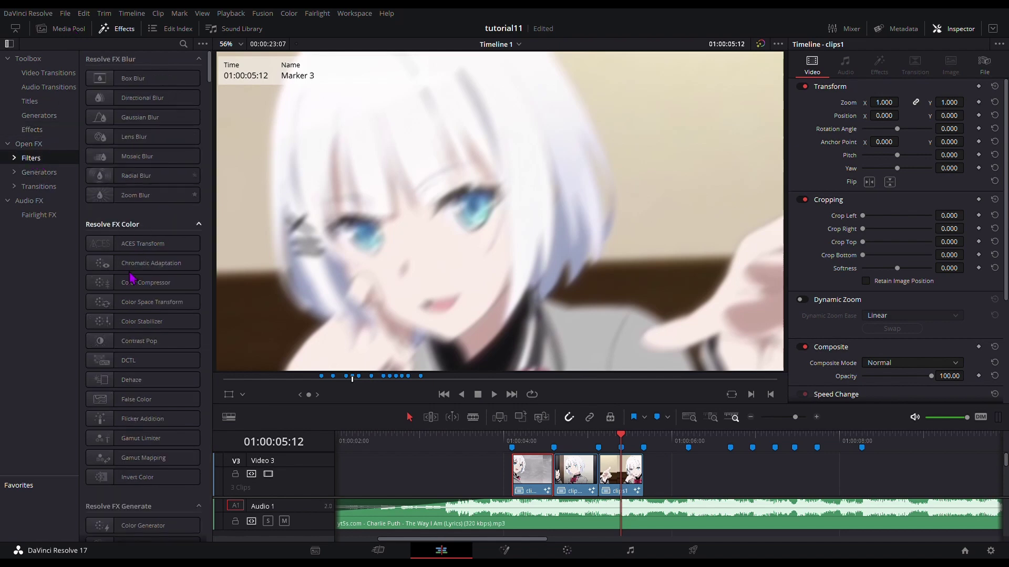
# - Drag Edge Detect from Resolve FX Stylize onto clips1 and select that clip
pyautogui.scroll(-5, 133, 280)
pyautogui.scroll(-3, 132, 277)
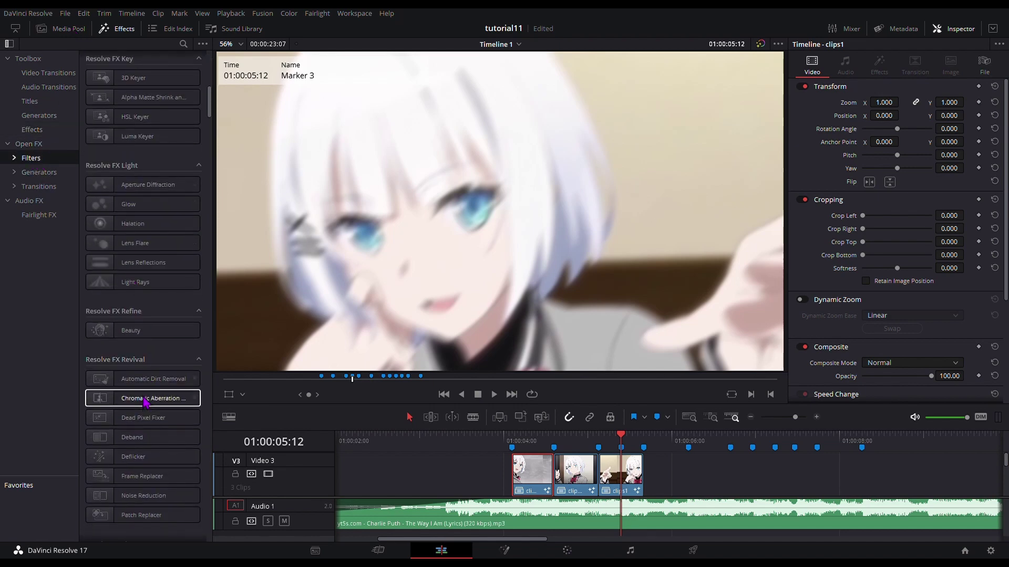
pyautogui.scroll(-2, 142, 399)
pyautogui.scroll(-2, 143, 400)
pyautogui.scroll(-2, 145, 403)
pyautogui.scroll(-2, 145, 402)
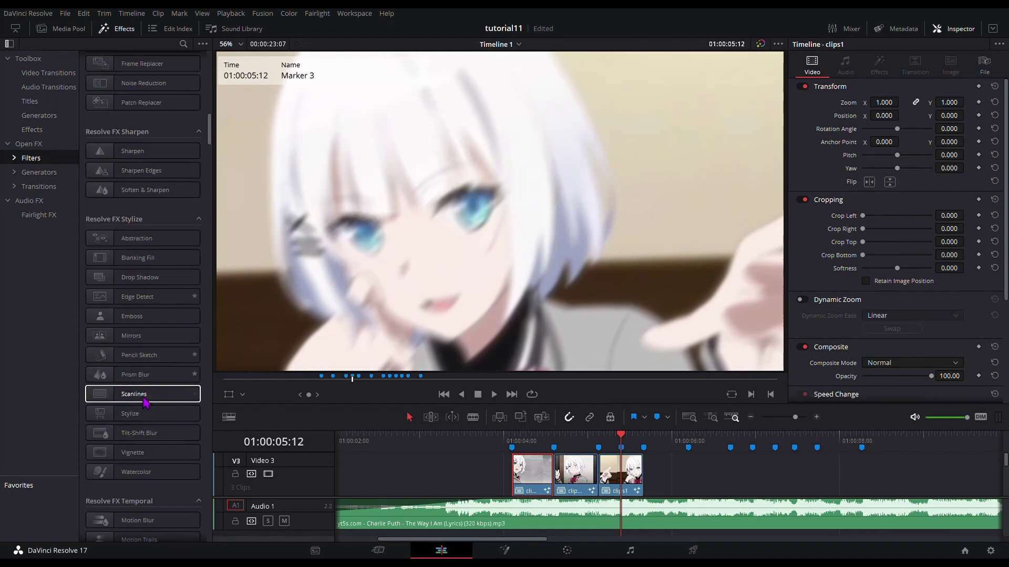
pyautogui.scroll(-2, 145, 403)
pyautogui.scroll(-2, 145, 403)
pyautogui.scroll(-2, 145, 402)
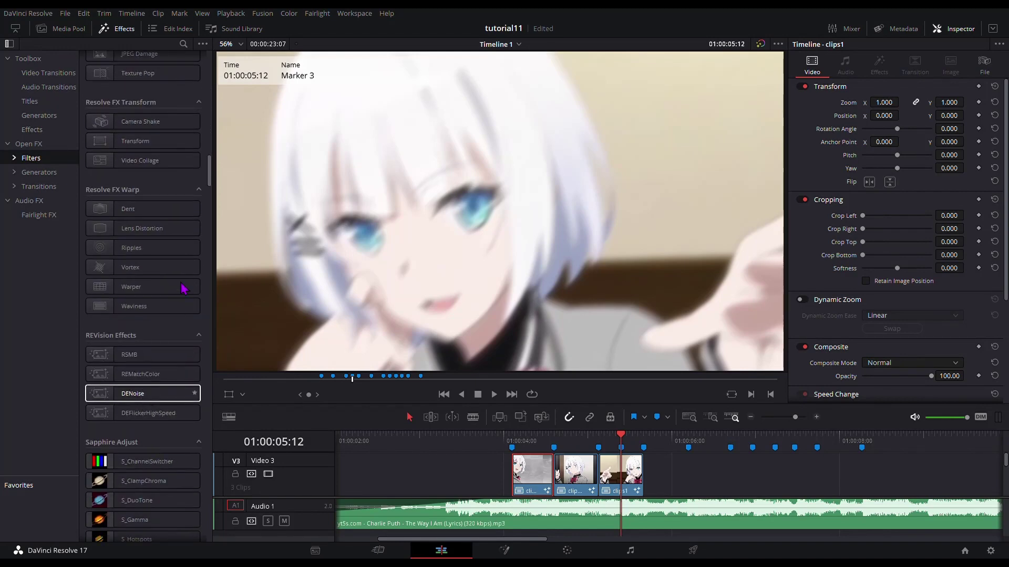
pyautogui.scroll(5, 189, 273)
pyautogui.scroll(5, 191, 265)
pyautogui.scroll(5, 171, 247)
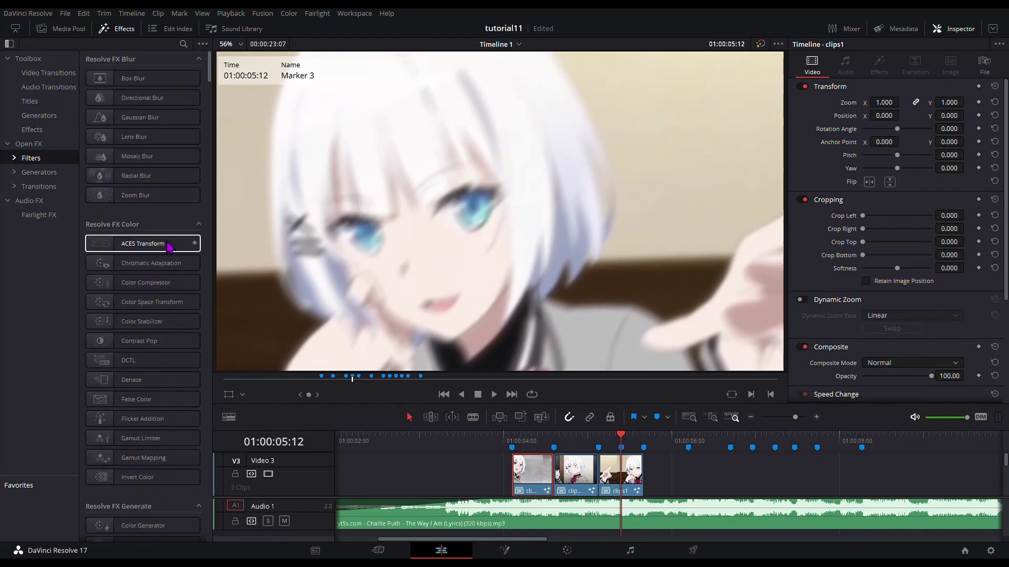
pyautogui.scroll(-5, 130, 342)
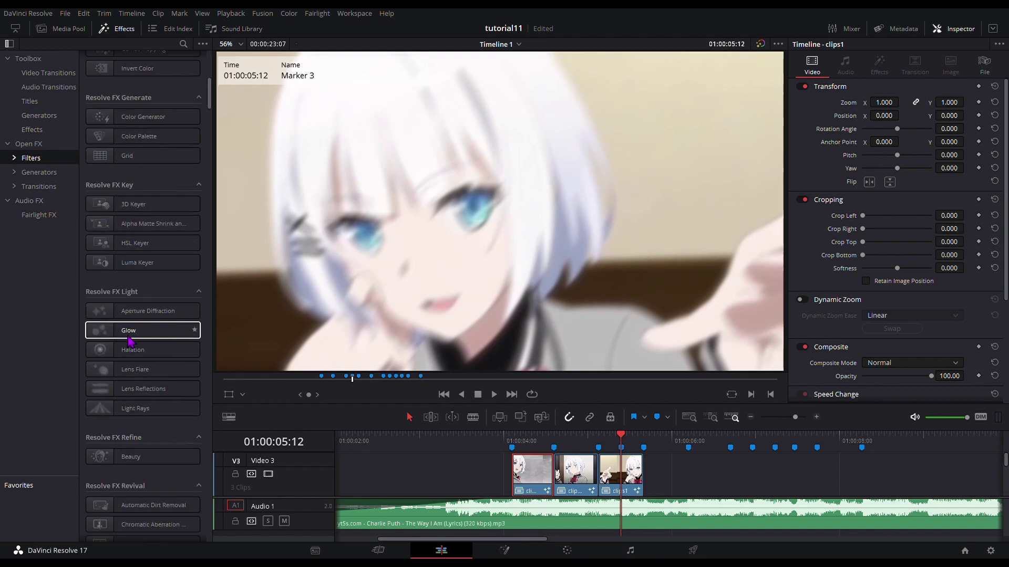
pyautogui.scroll(-5, 130, 341)
pyautogui.scroll(-5, 160, 231)
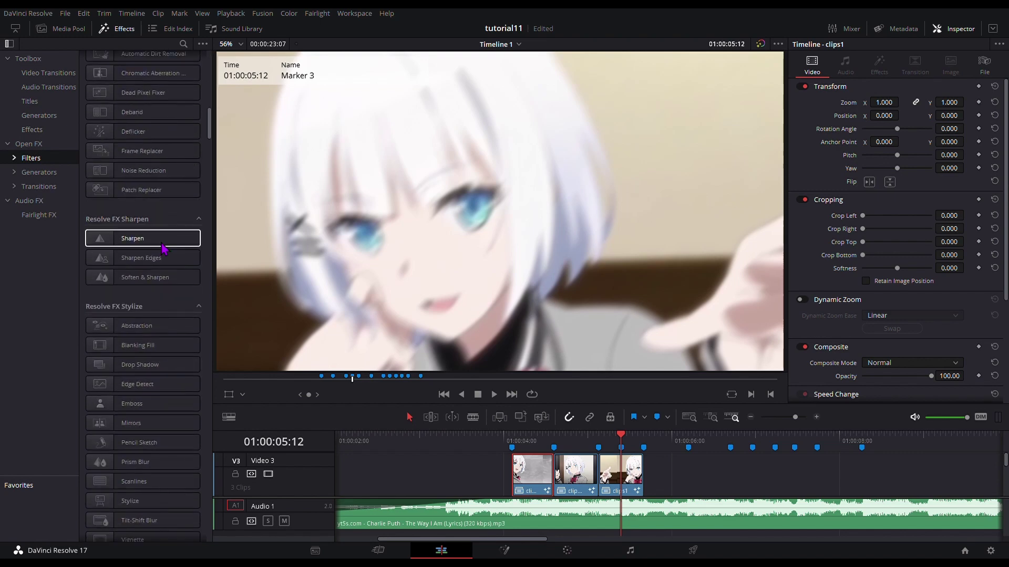
pyautogui.moveTo(158, 384)
pyautogui.mouseDown()
pyautogui.moveTo(700, 468)
pyautogui.moveTo(620, 464)
pyautogui.mouseUp()
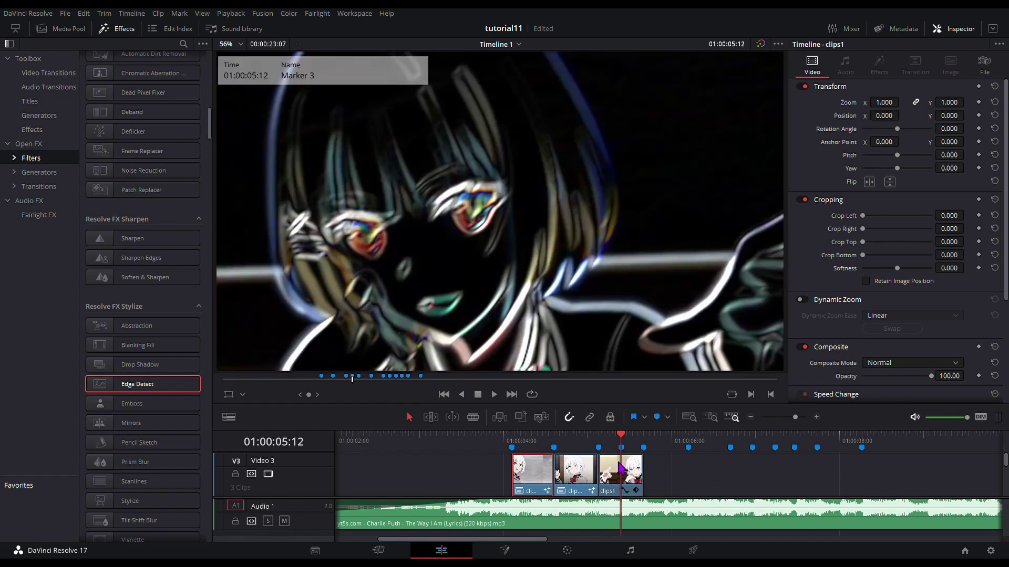
pyautogui.click(631, 491)
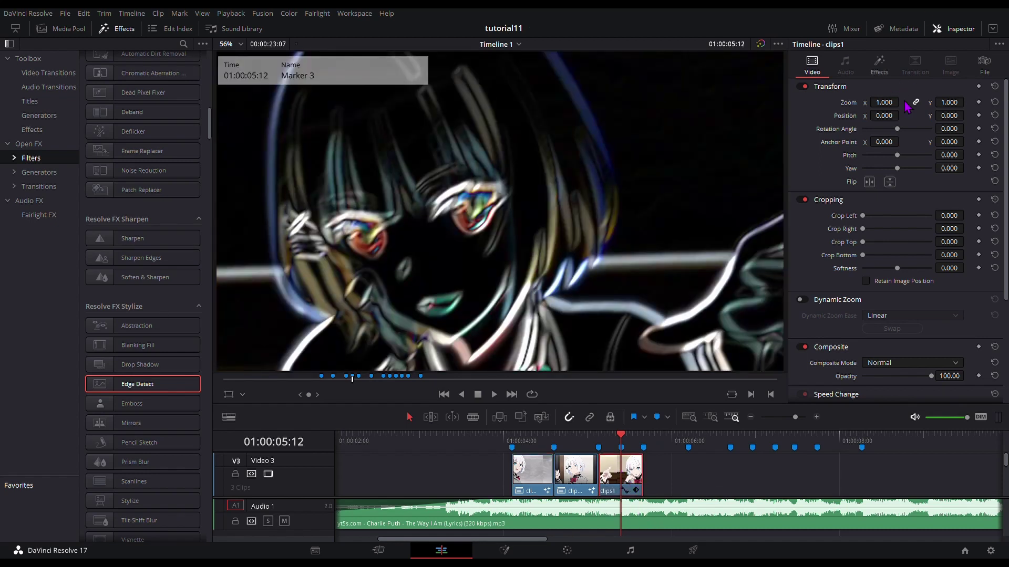
# - Switch Edge Detect to Grayscale Edges and set its blend to 0 before the marker
pyautogui.click(879, 67)
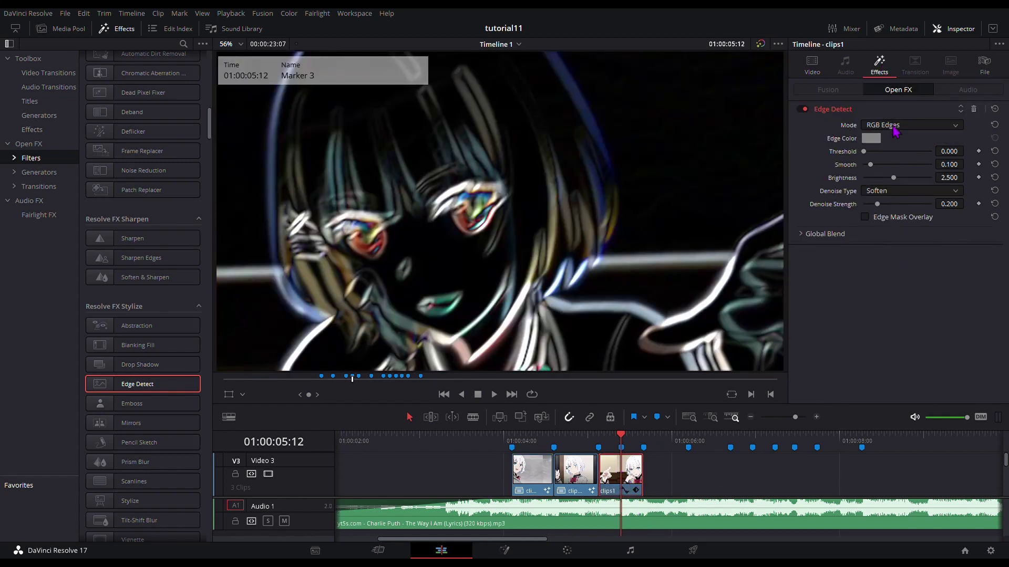
pyautogui.click(896, 156)
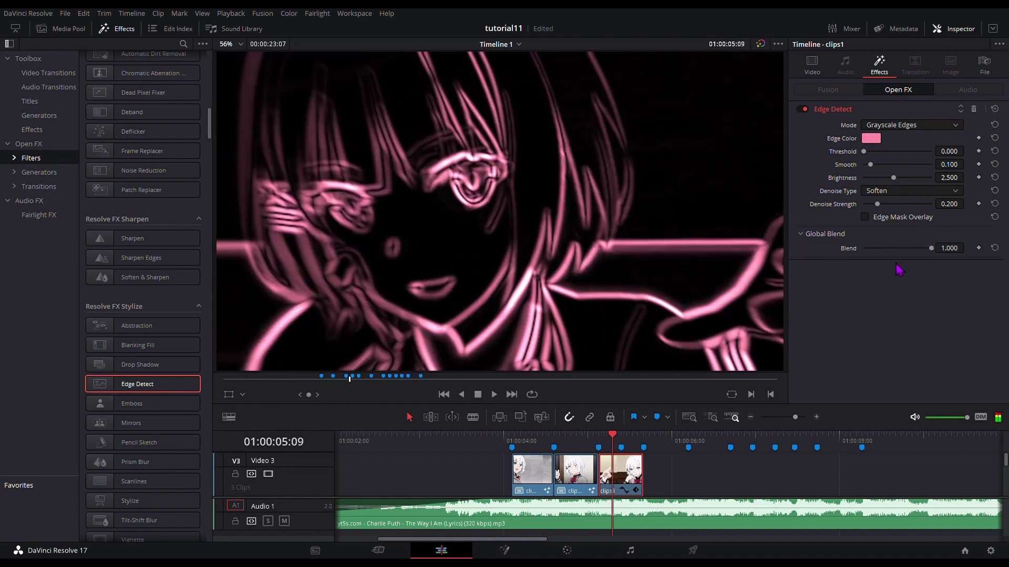
pyautogui.write('0')
pyautogui.press('Return')
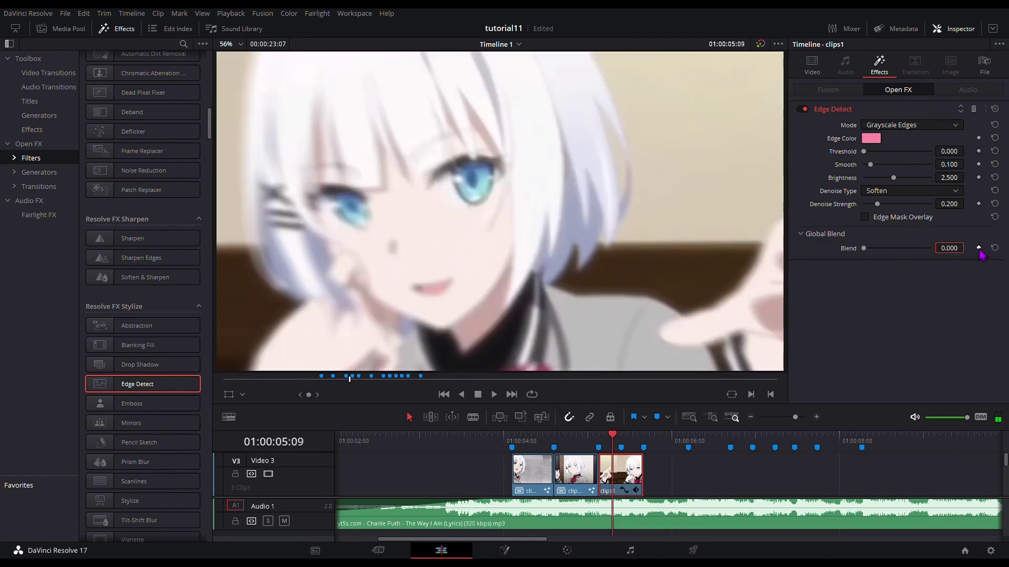
# - Keyframe the blend up to 0.8 at Marker 3 and back to 0 at 01:00:05:16
pyautogui.press('Left')
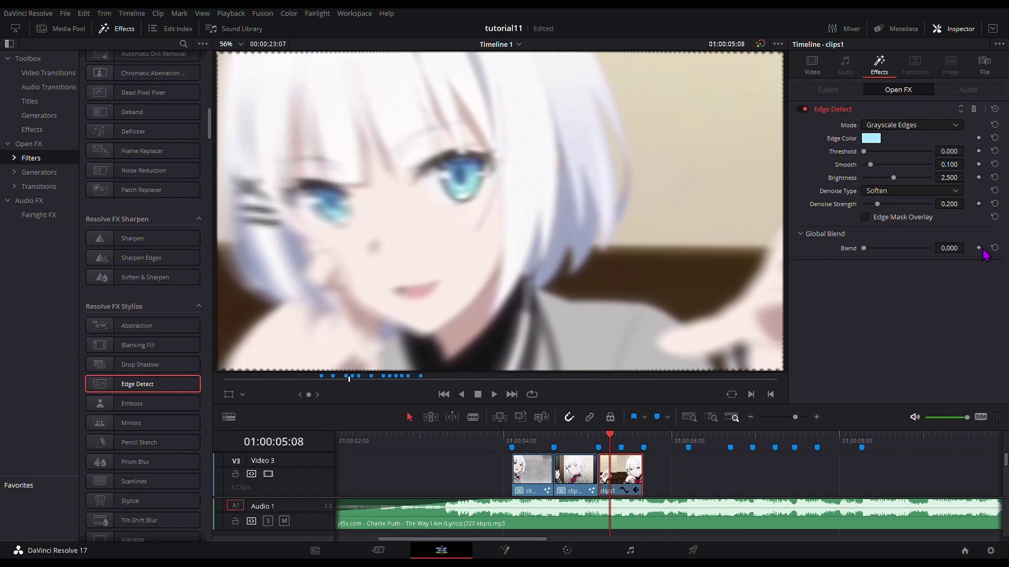
pyautogui.press('Right')
pyautogui.press('Right')
pyautogui.press('Right')
pyautogui.press('Right')
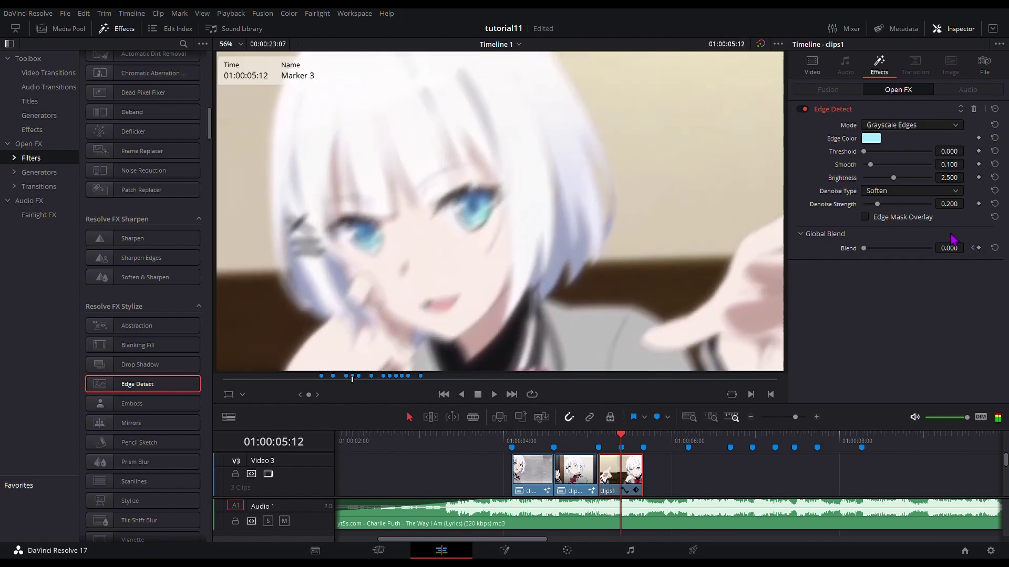
pyautogui.moveTo(948, 248); pyautogui.dragTo(967, 247)
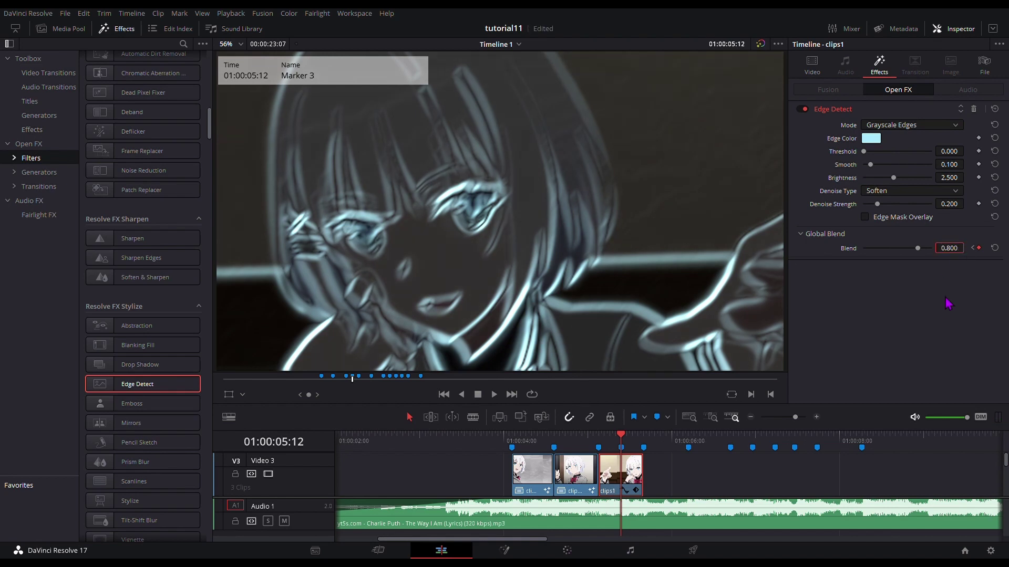
pyautogui.press('Right')
pyautogui.press('Right')
pyautogui.press('Right')
pyautogui.press('Right')
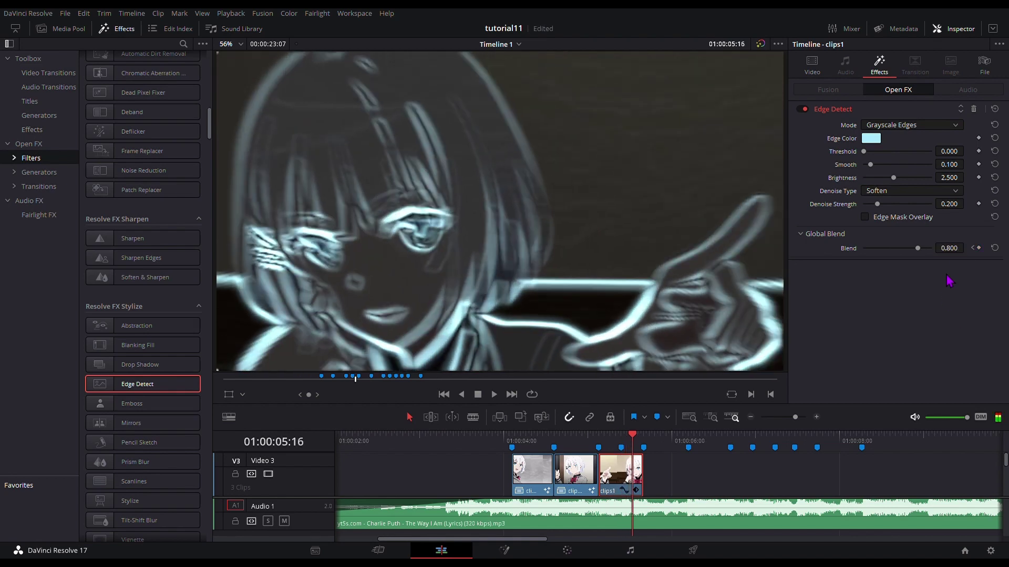
pyautogui.write('0')
pyautogui.press('Return')
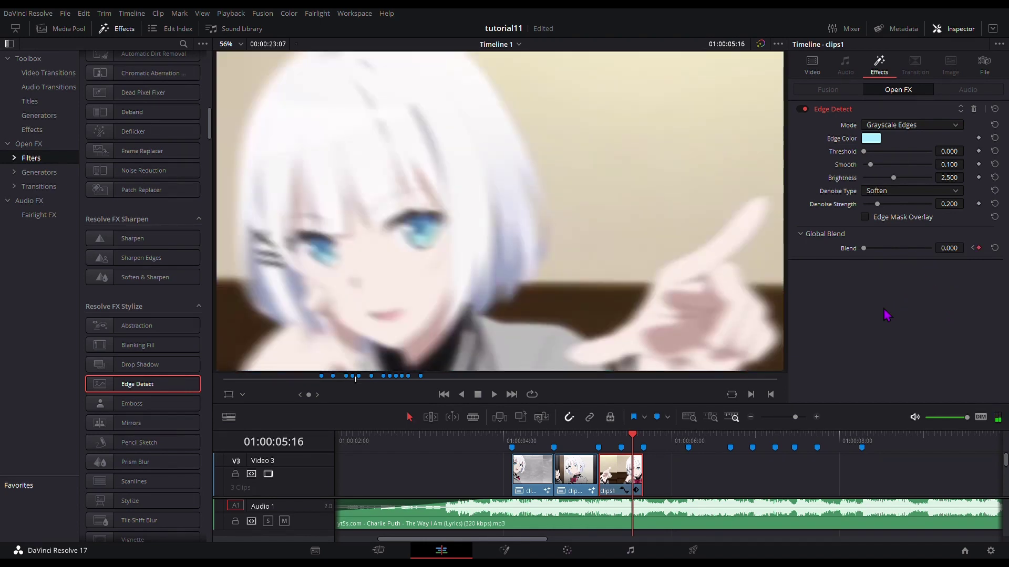
# - Replay the timeline from just before the clips several times to review the transitions and edge flash
pyautogui.click(513, 444)
pyautogui.press('space')
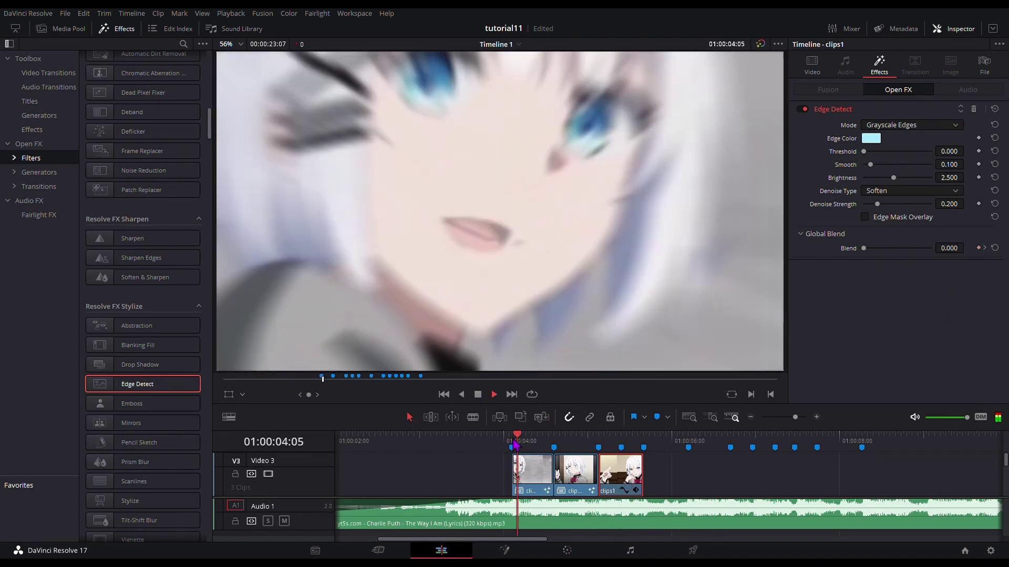
pyautogui.click(807, 472)
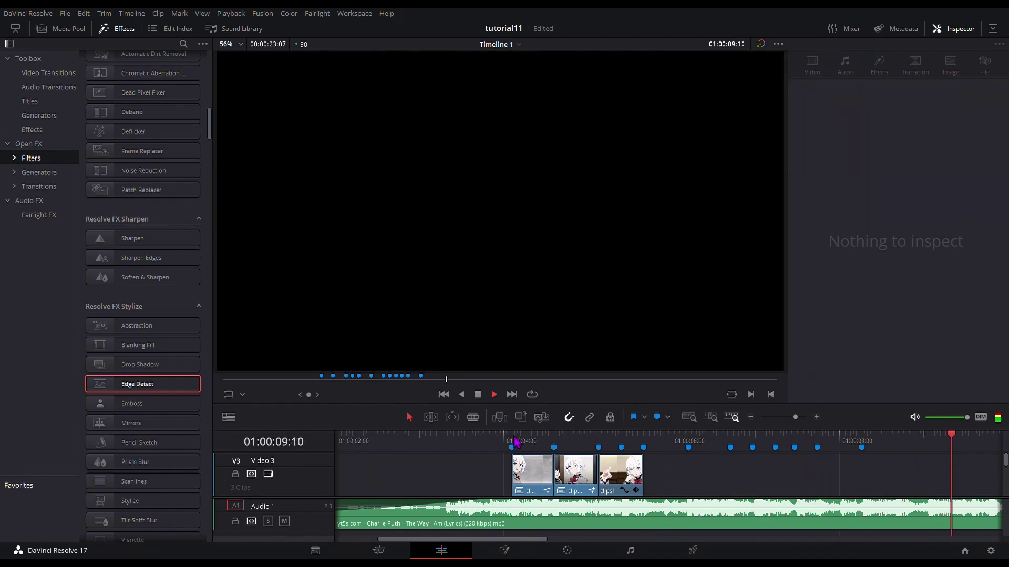
pyautogui.click(516, 443)
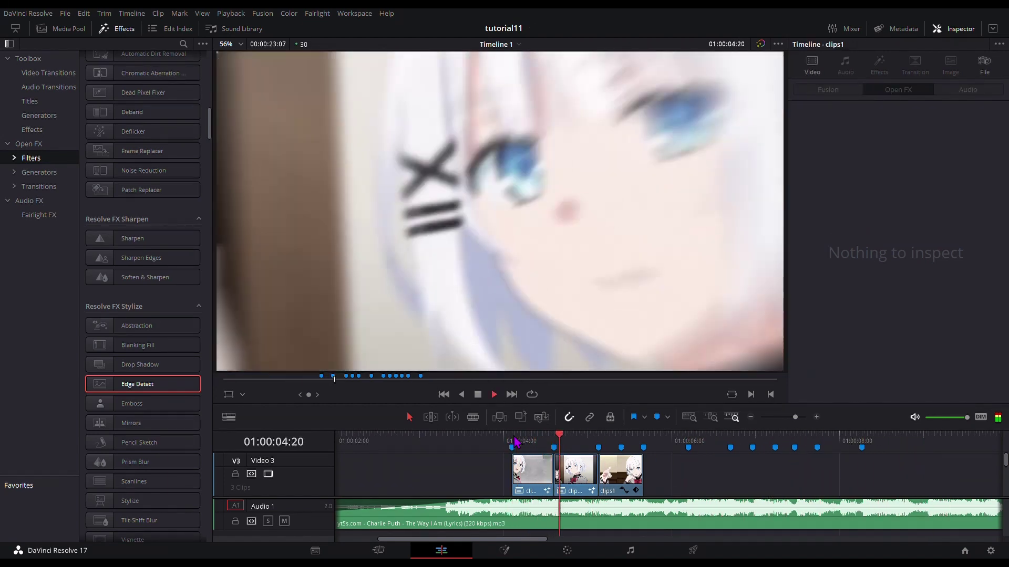
pyautogui.click(517, 443)
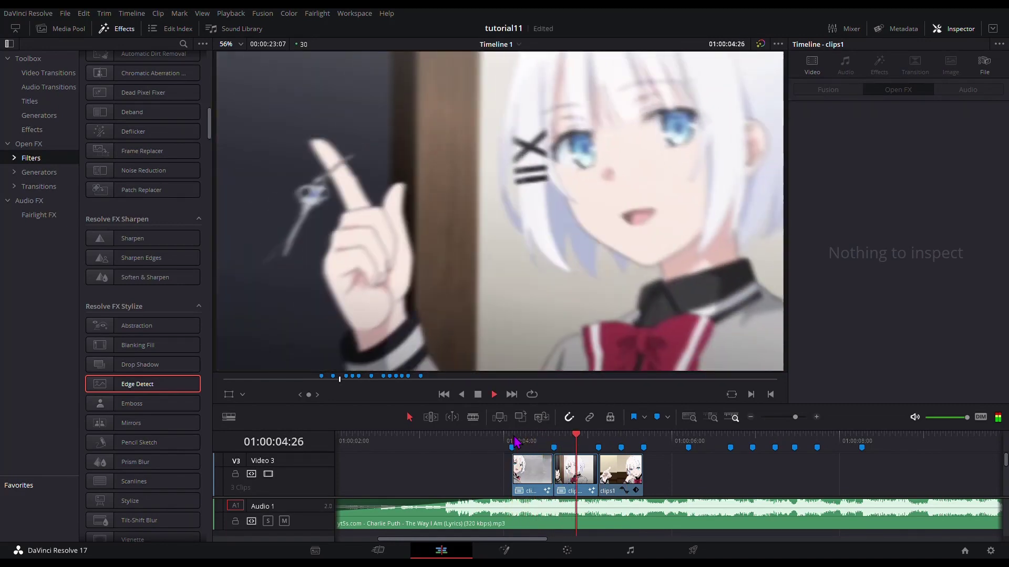
pyautogui.click(516, 442)
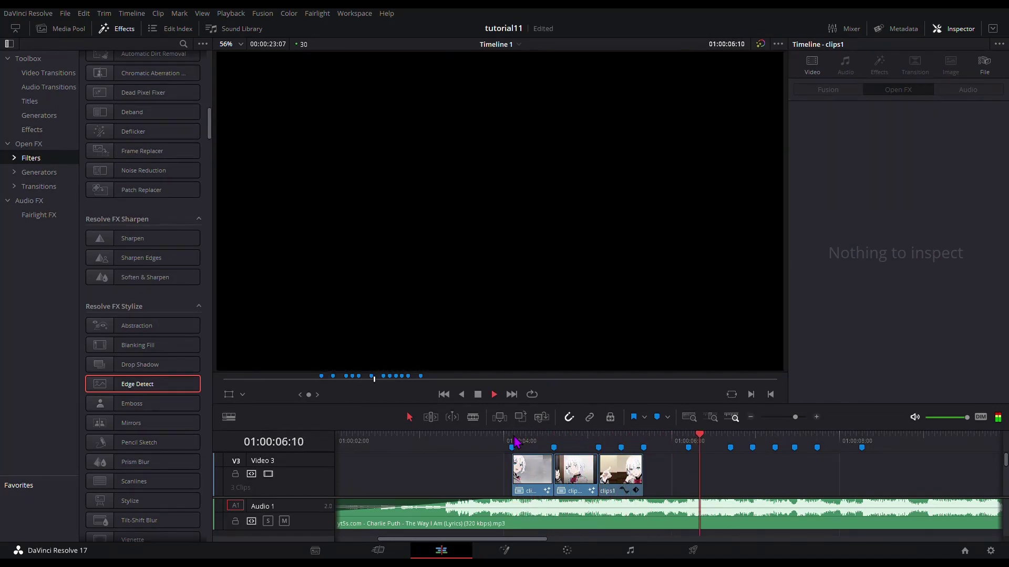
pyautogui.click(517, 443)
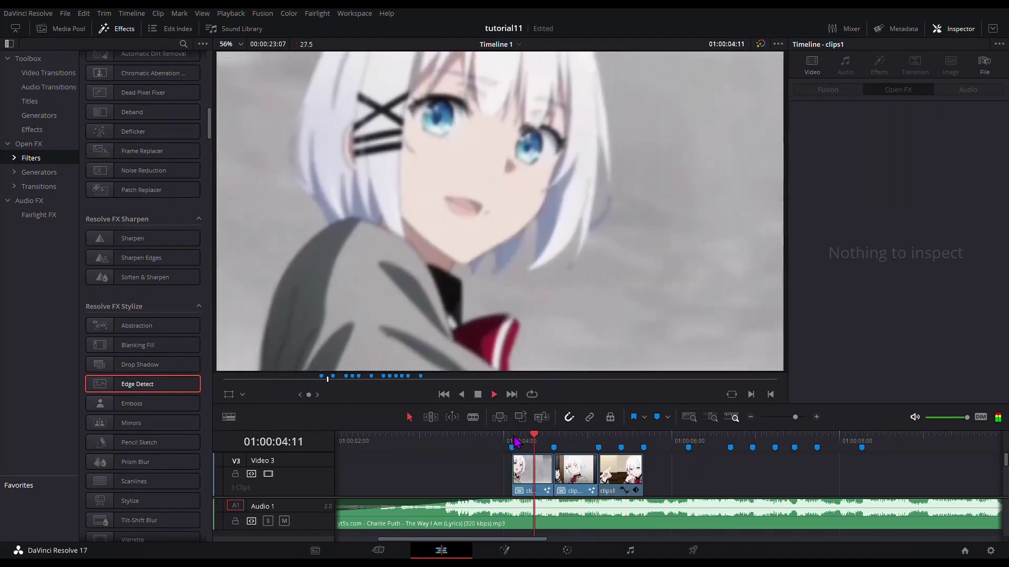
pyautogui.click(516, 443)
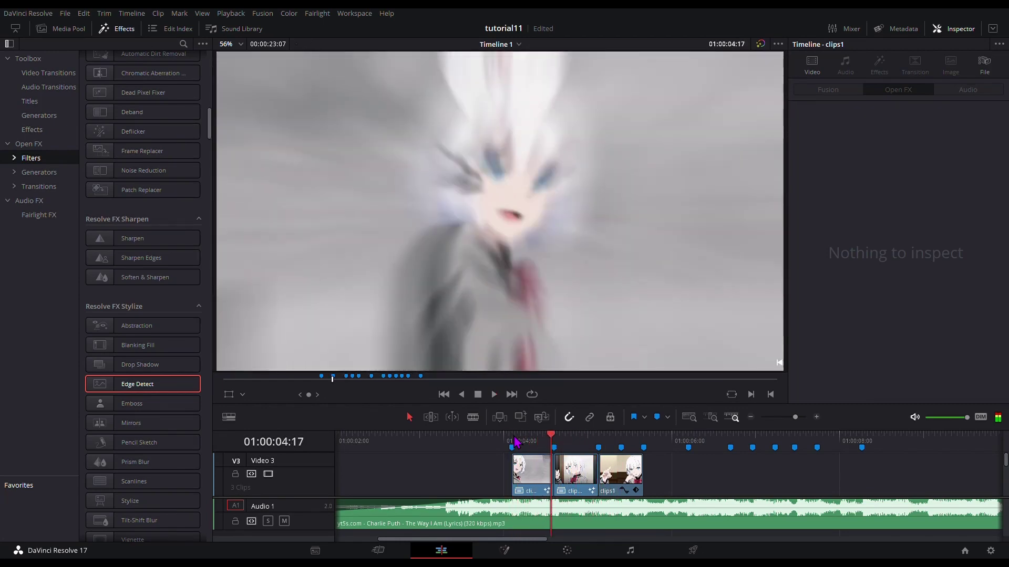
pyautogui.press('space')
pyautogui.press('space')
pyautogui.click(517, 442)
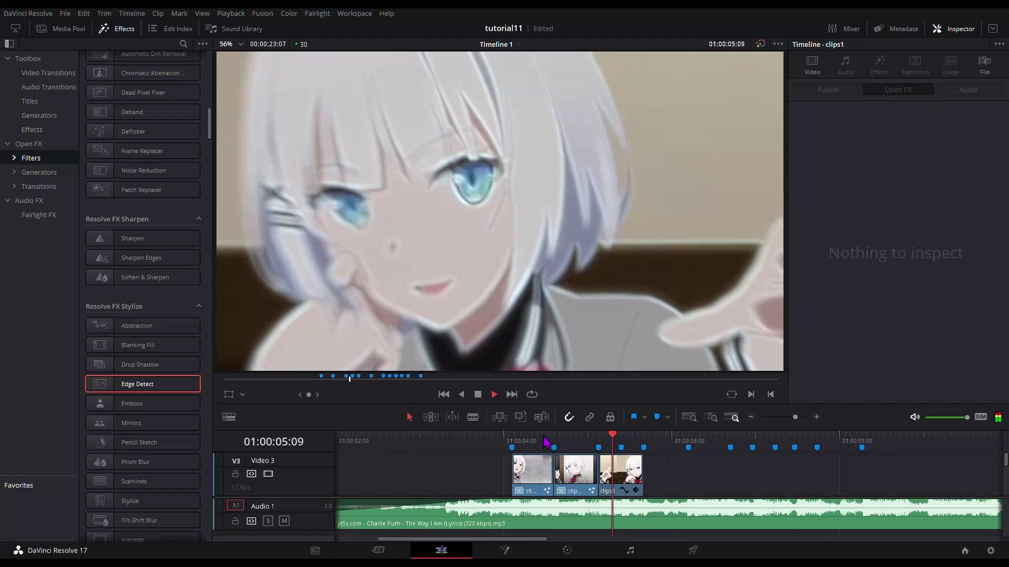
pyautogui.click(522, 443)
pyautogui.press('space')
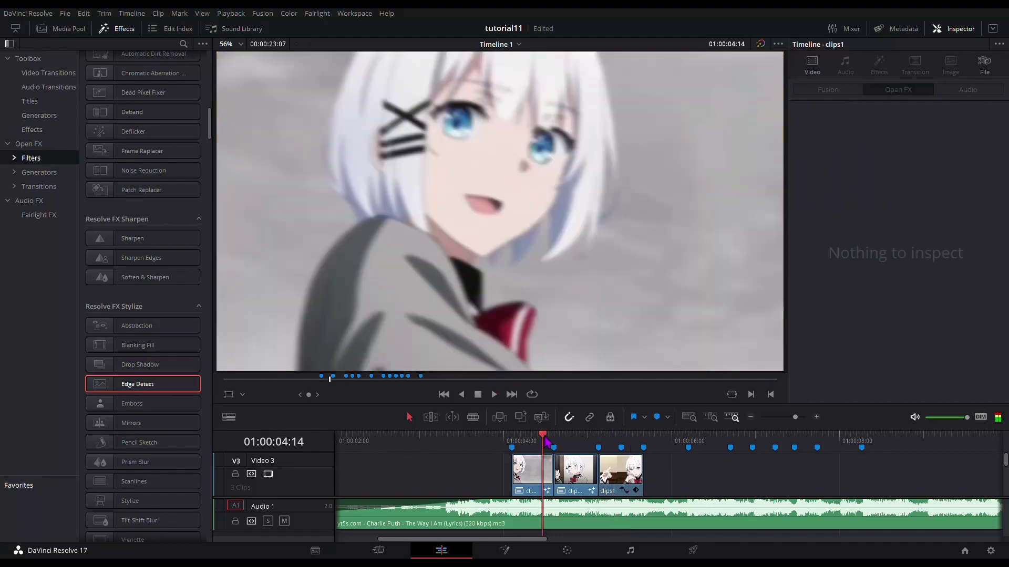
# - In Fusion, lower CameraShake1's Speed Scale to 0.207, preview the shake, then return to the Edit page
pyautogui.click(504, 549)
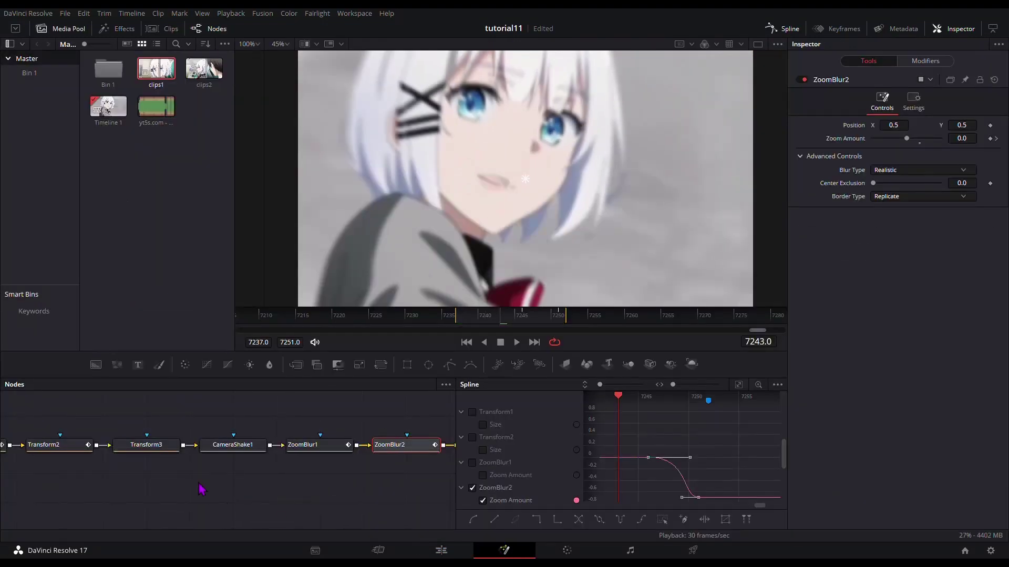
pyautogui.click(241, 445)
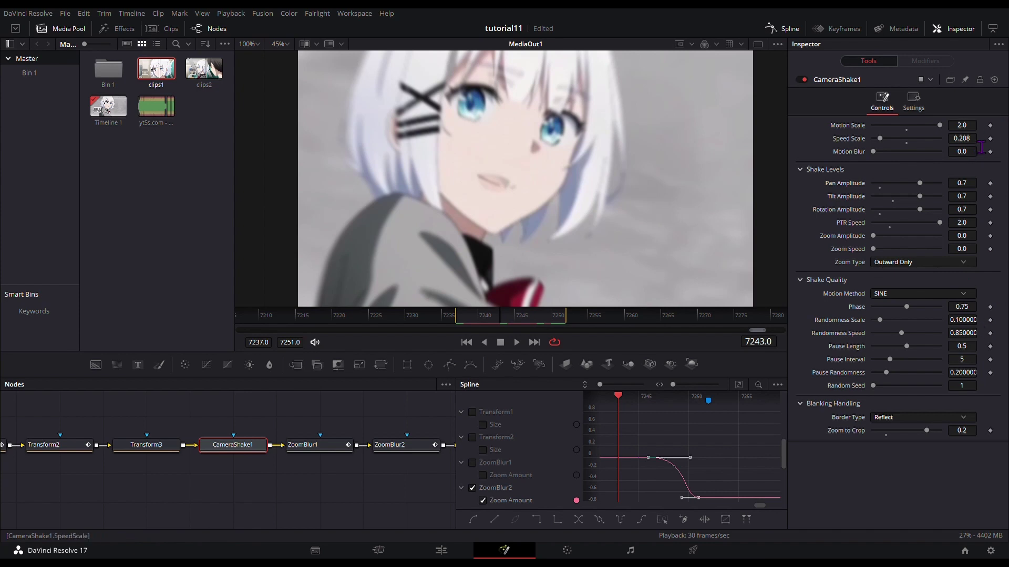
pyautogui.press('space')
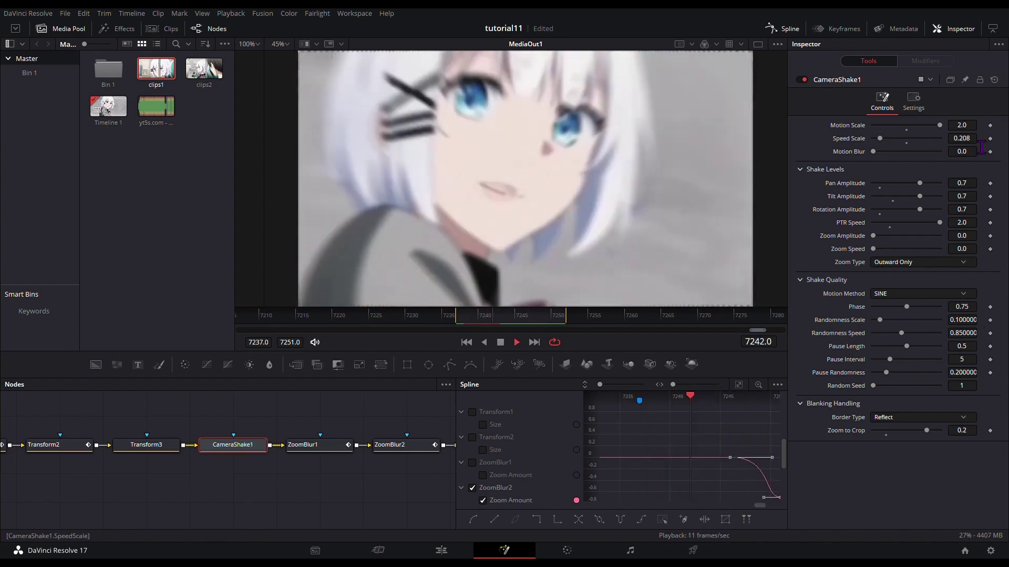
pyautogui.press('space')
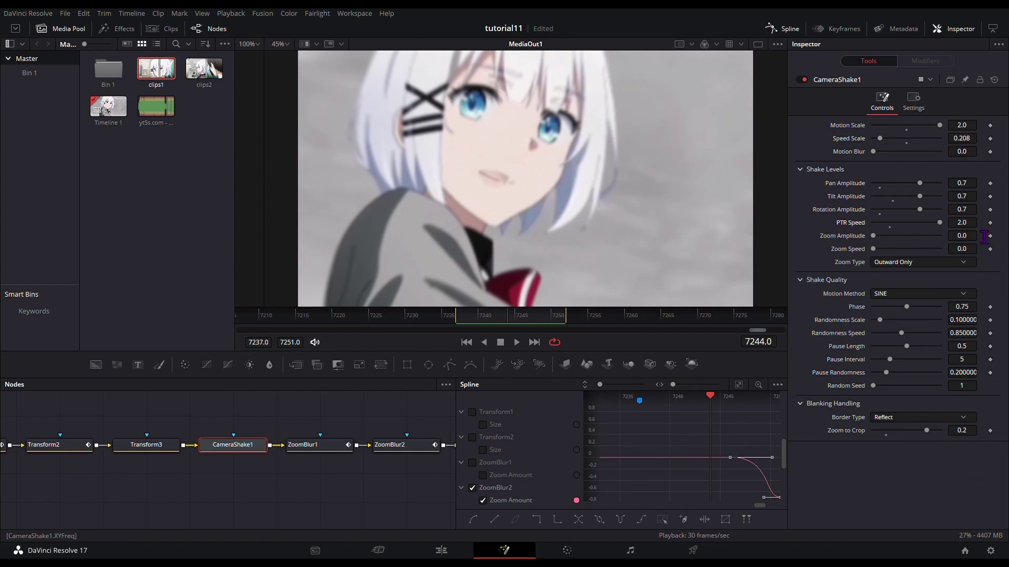
pyautogui.press('space')
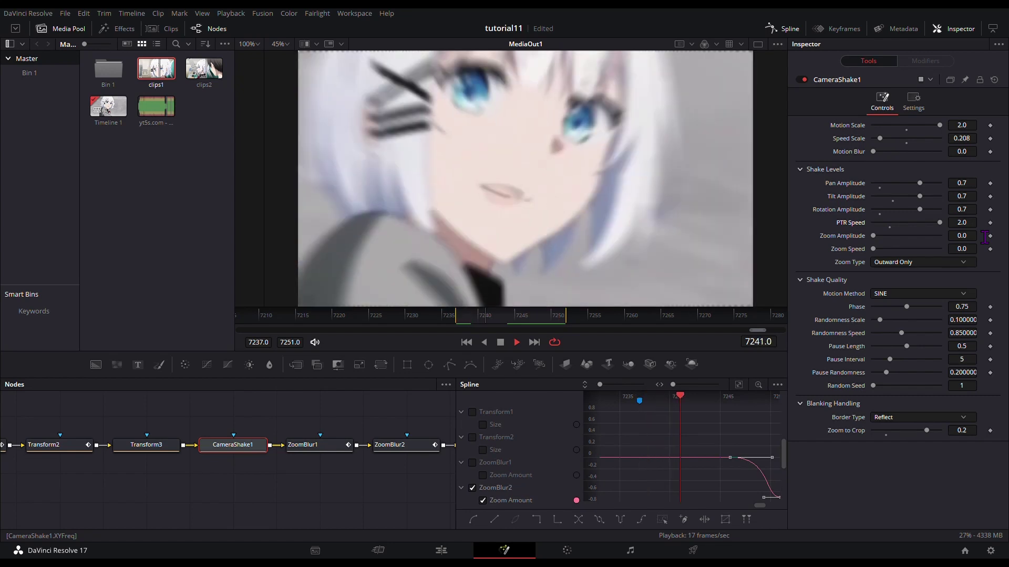
pyautogui.press('space')
pyautogui.moveTo(961, 138); pyautogui.dragTo(957, 139)
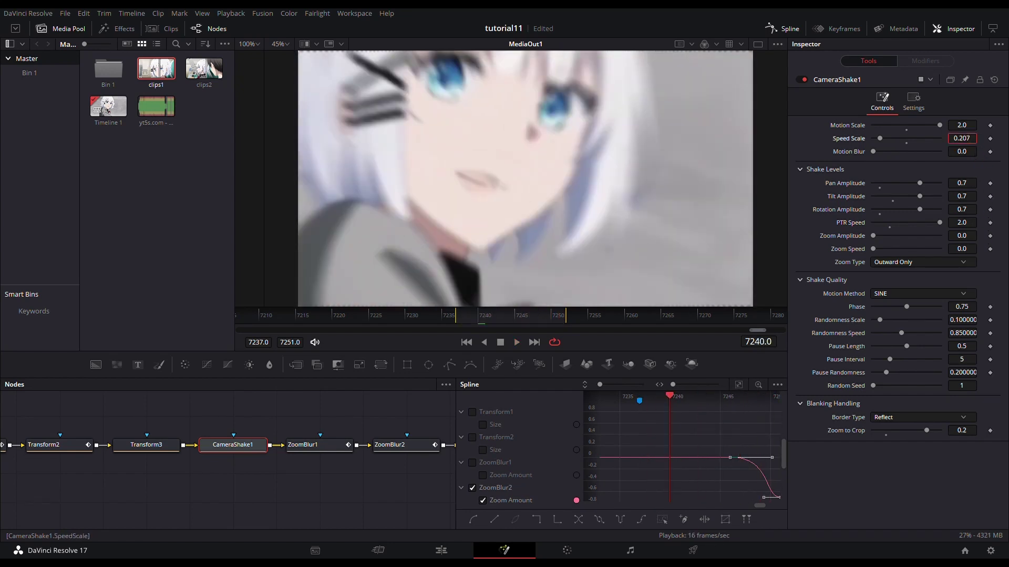
pyautogui.press('space')
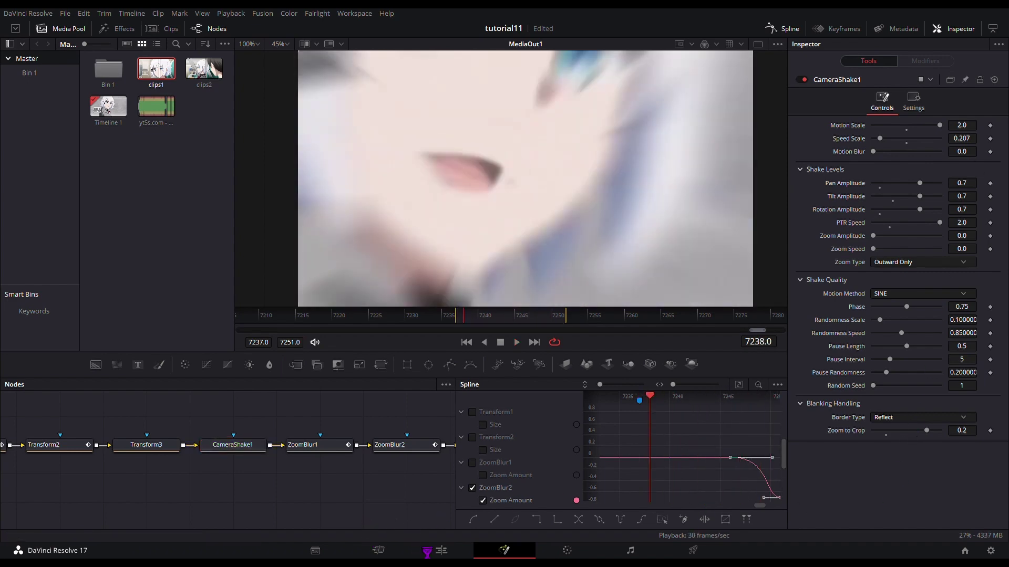
pyautogui.click(441, 552)
pyautogui.click(511, 439)
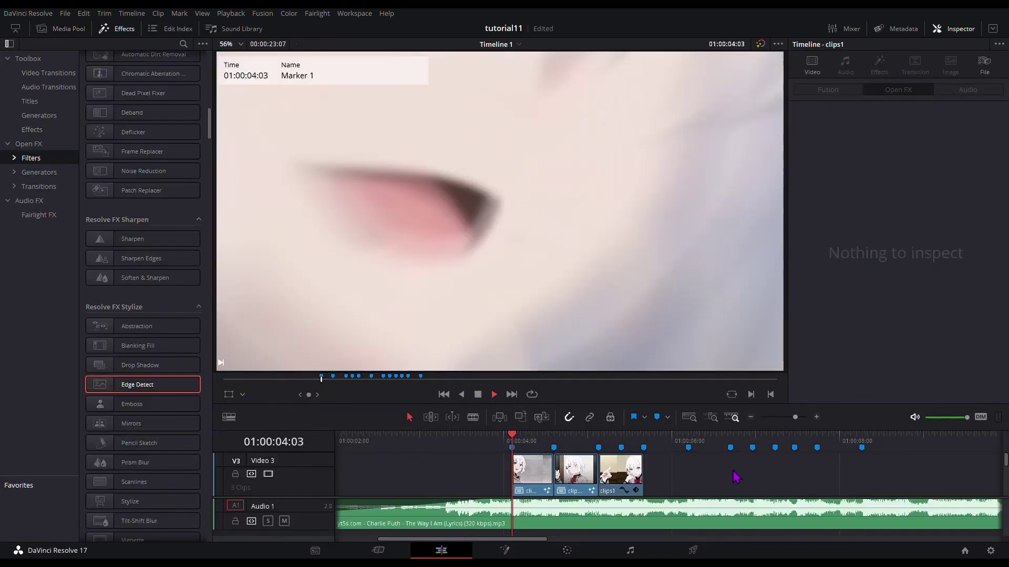
pyautogui.press('space')
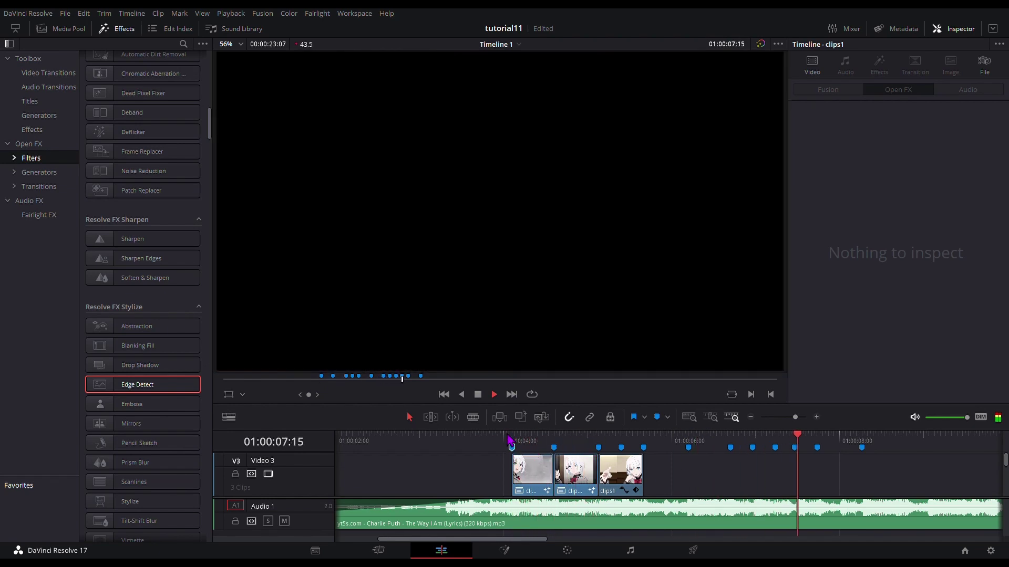
pyautogui.click(510, 439)
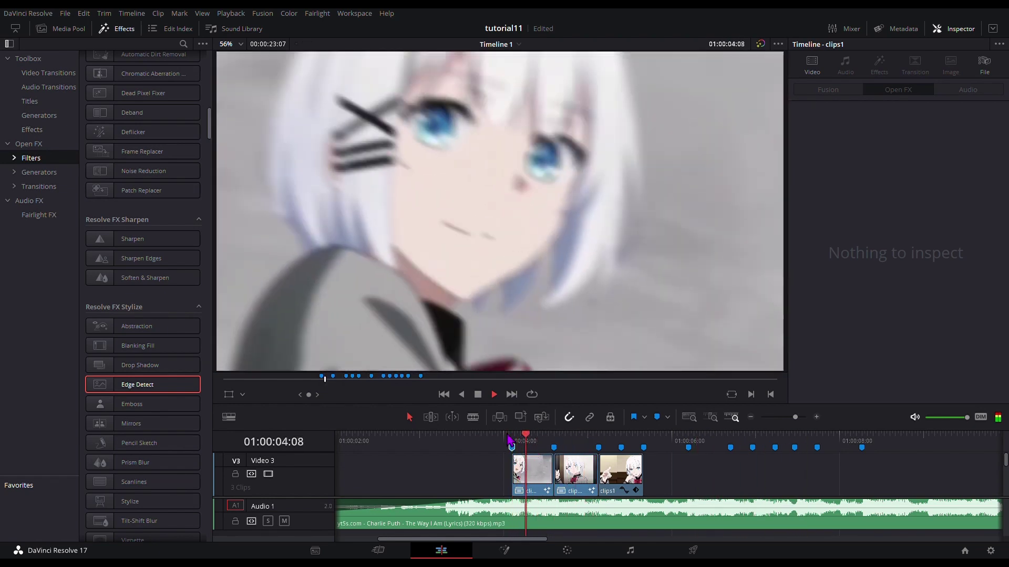
pyautogui.click(511, 439)
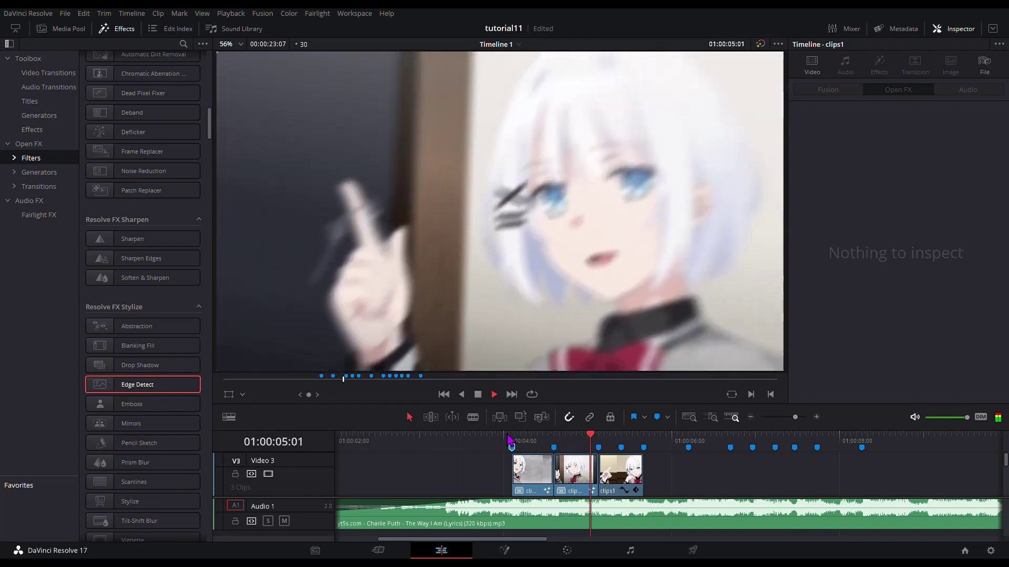
pyautogui.click(510, 439)
pyautogui.click(511, 439)
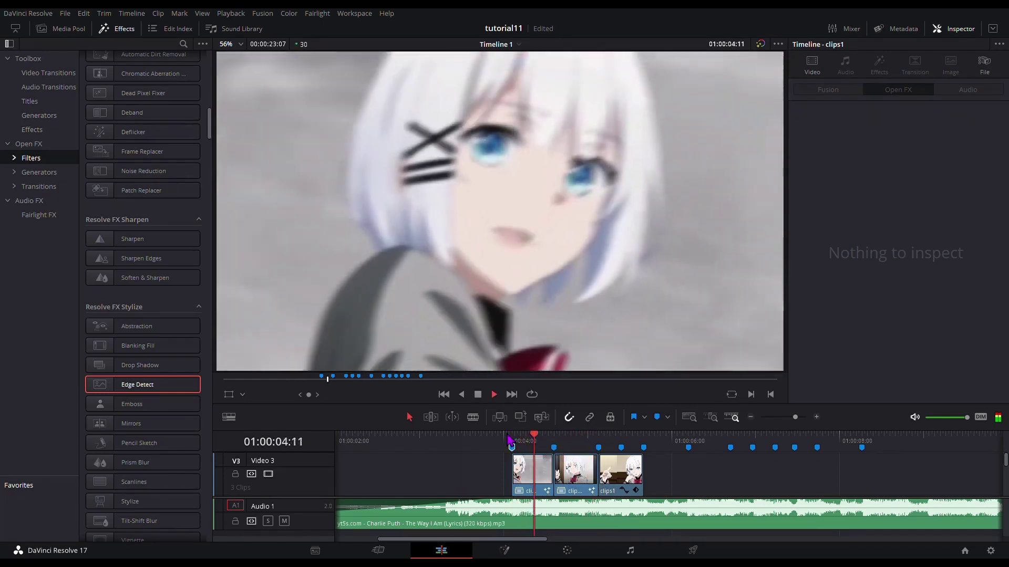
pyautogui.click(511, 440)
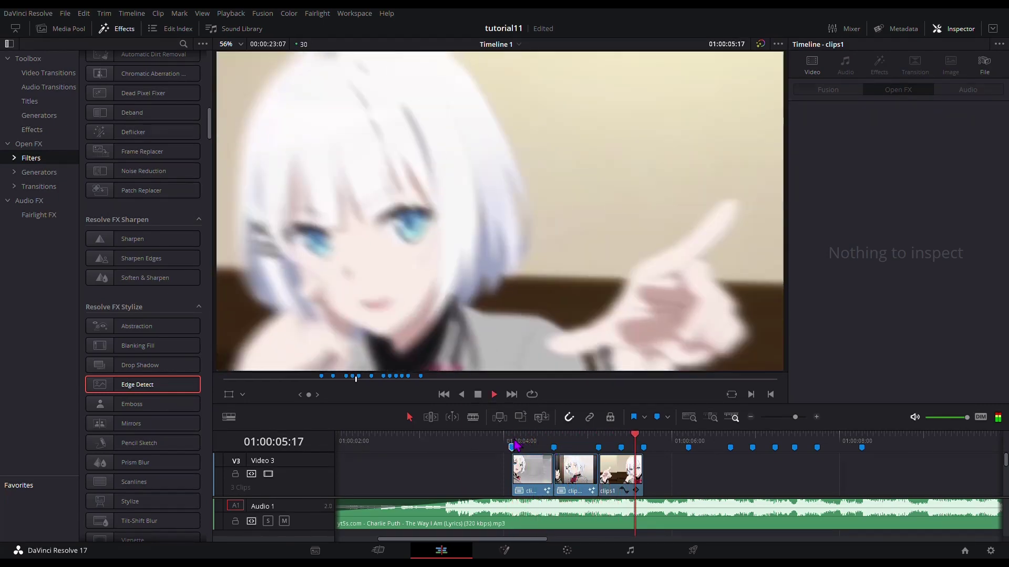
pyautogui.click(515, 443)
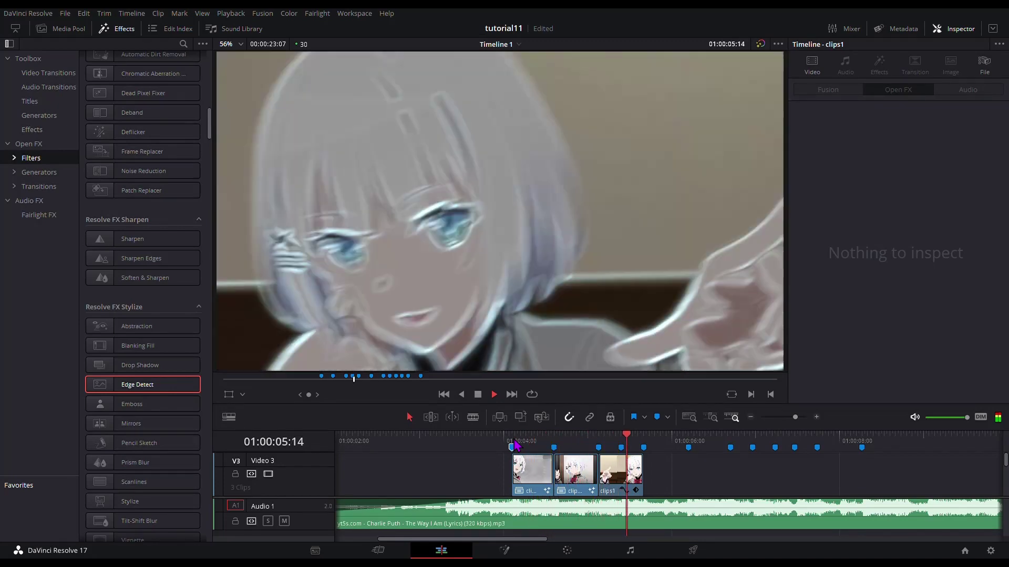
pyautogui.click(516, 444)
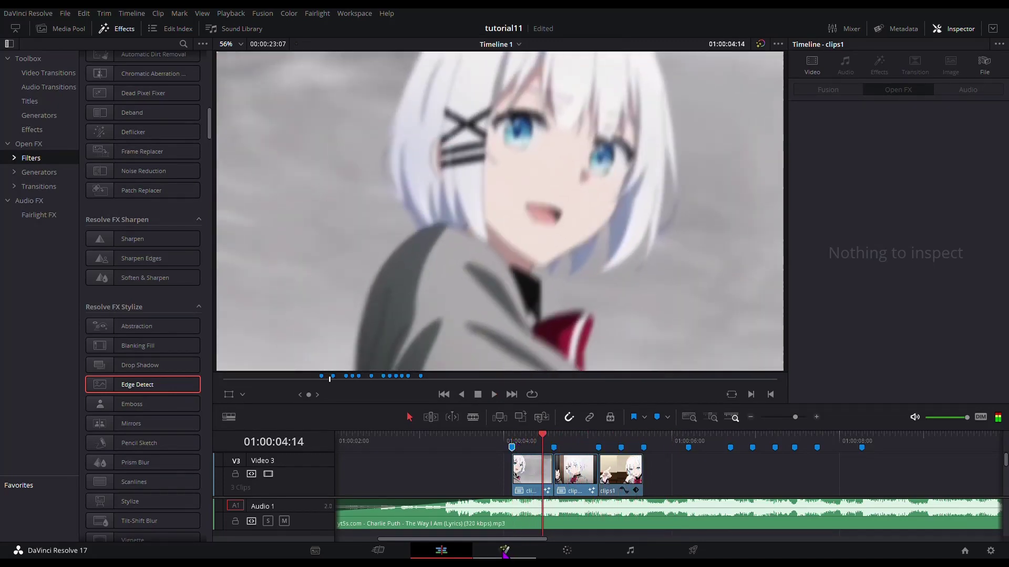
# - In the clip's Fusion comp, set CameraShake1's Speed Scale to 0.208 and enter 0.001 for Motion Blur
pyautogui.click(504, 550)
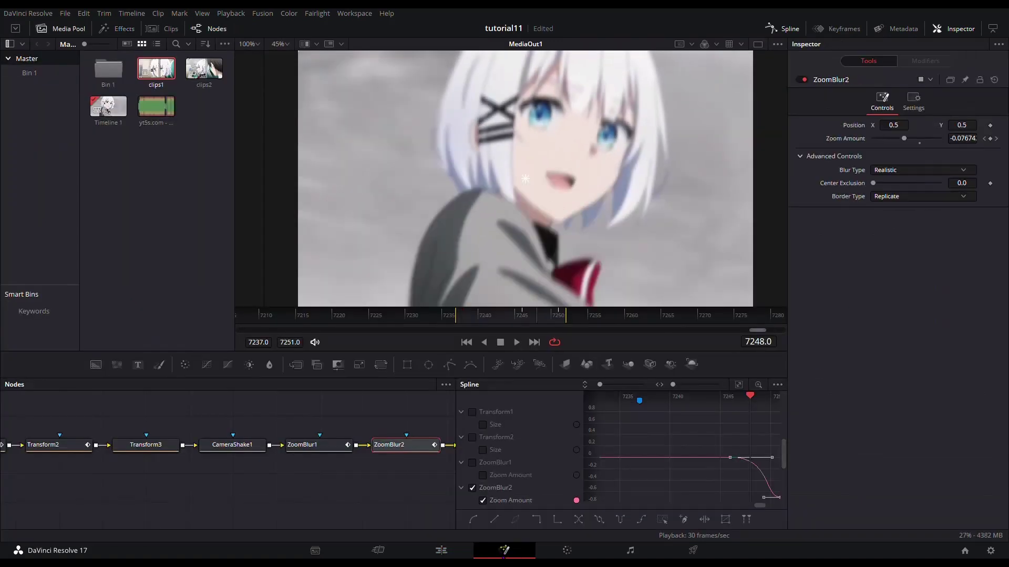
pyautogui.click(234, 445)
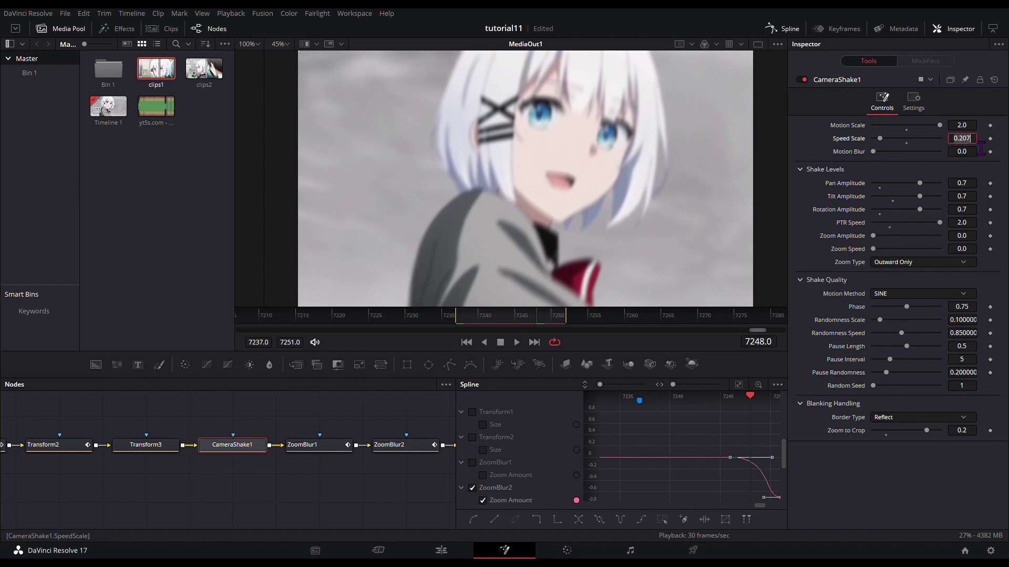
pyautogui.write('8')
pyautogui.press('Tab')
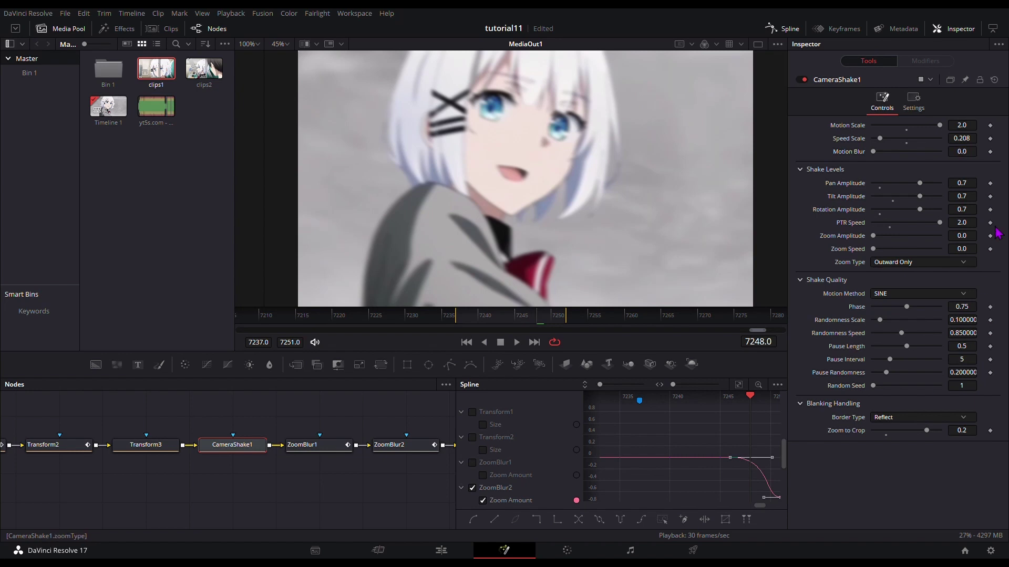
pyautogui.write('0.001')
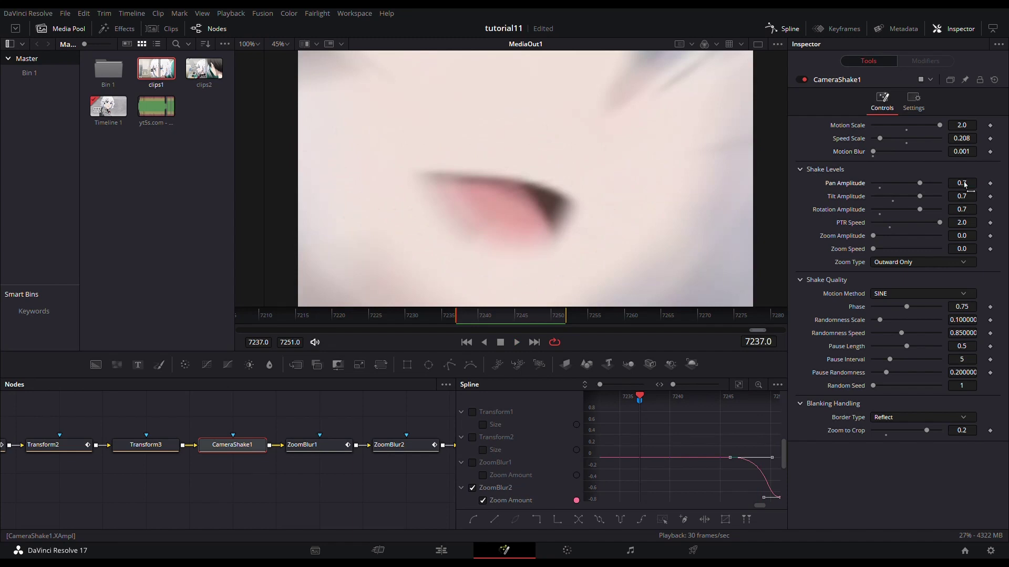
# - Raise CameraShake1's Rotation Amplitude to 1.0, leaving Pan Amplitude unchanged
pyautogui.moveTo(965, 184); pyautogui.dragTo(976, 194)
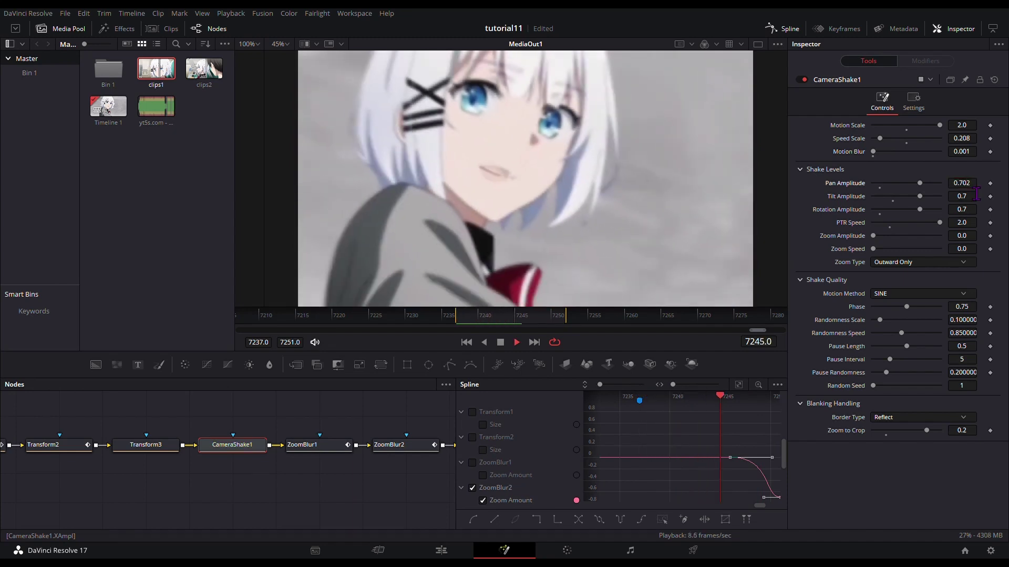
pyautogui.hotkey('ctrl', 'z')
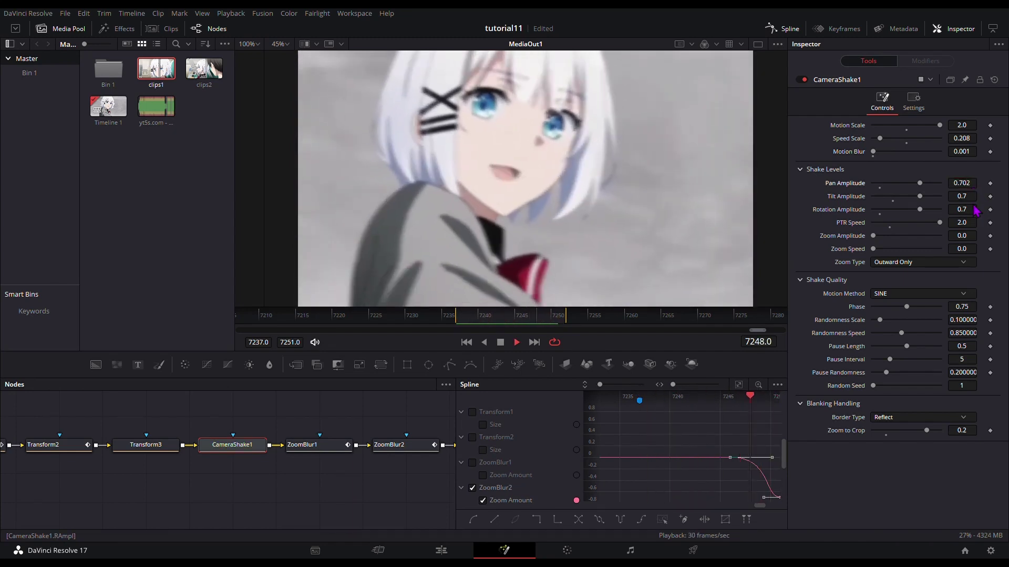
pyautogui.moveTo(964, 209); pyautogui.dragTo(981, 211)
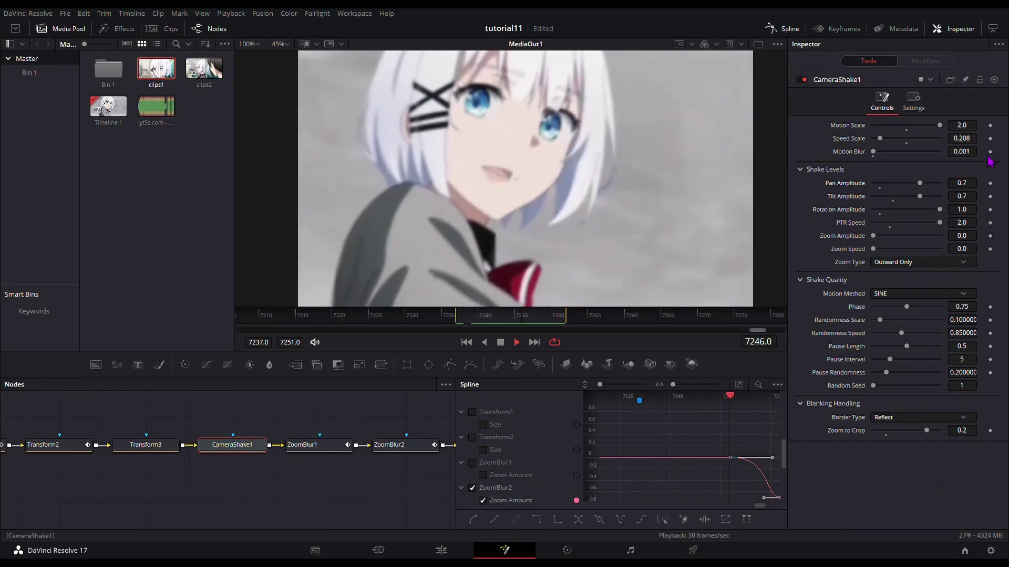
# - Set Pan and Tilt Amplitude to 0.71, then return to the Edit page
pyautogui.hotkey('shift', 'Tab')
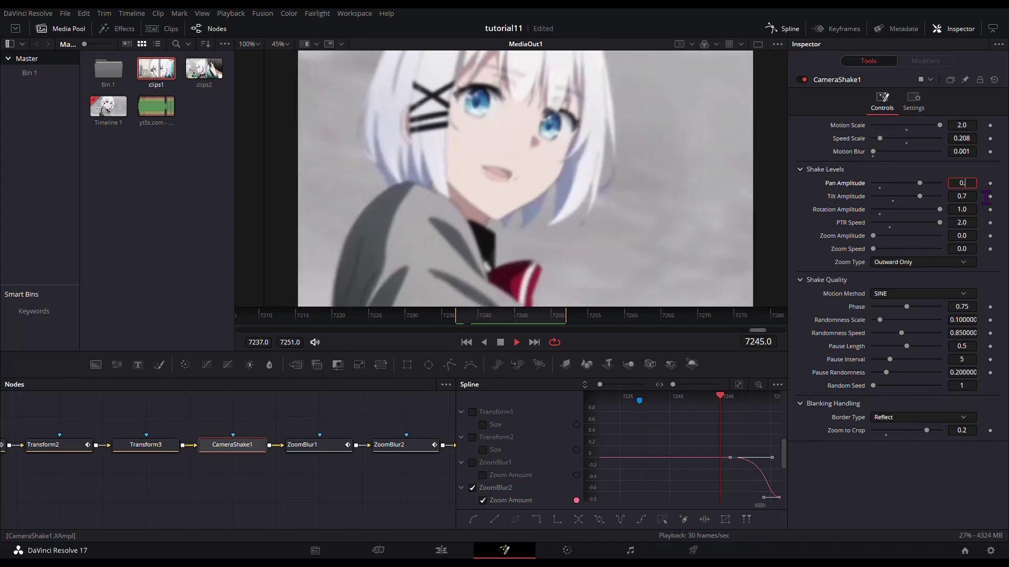
pyautogui.write('71')
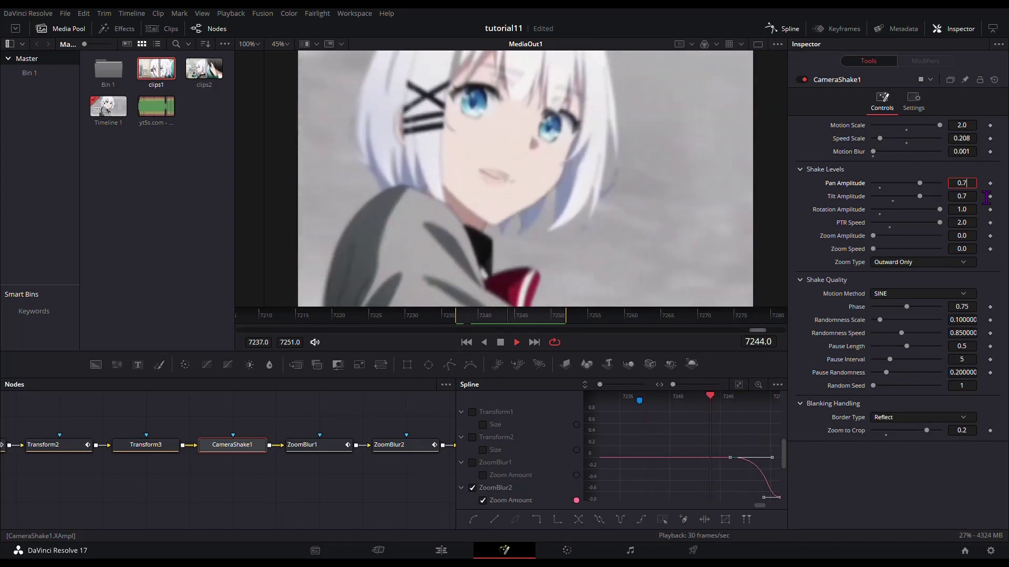
pyautogui.press('Tab')
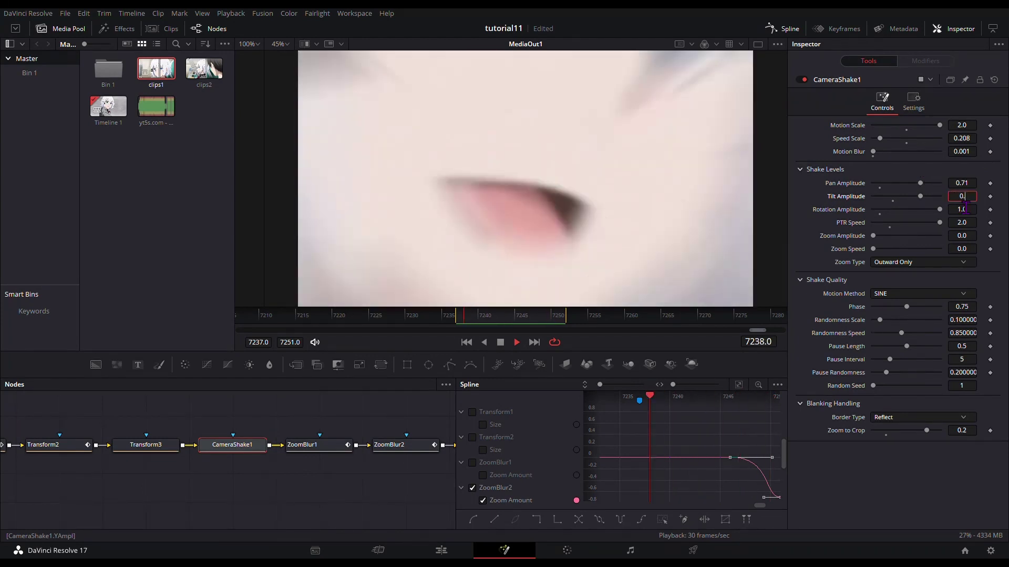
pyautogui.write('1')
pyautogui.press('Return')
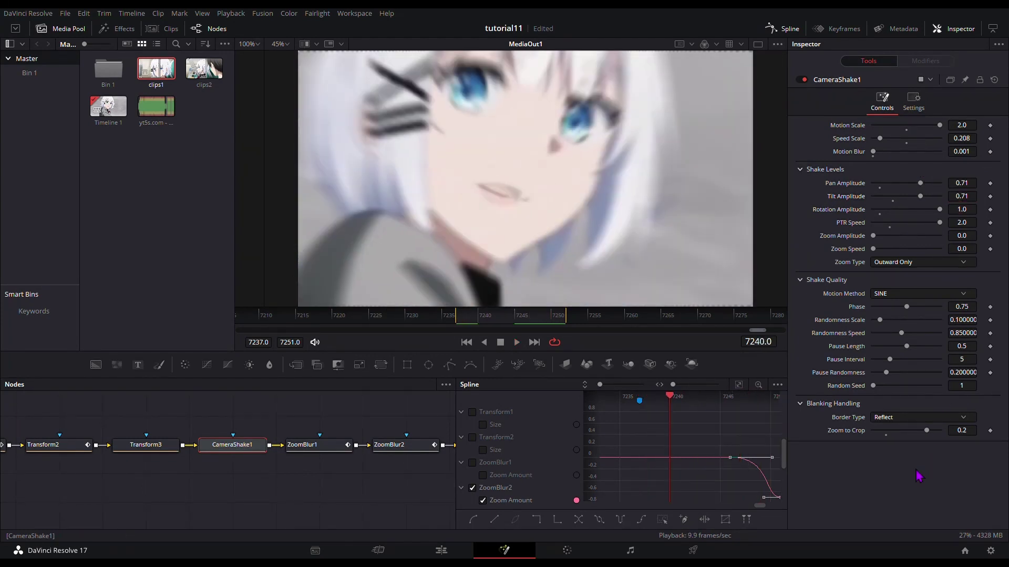
pyautogui.click(412, 490)
pyautogui.click(441, 551)
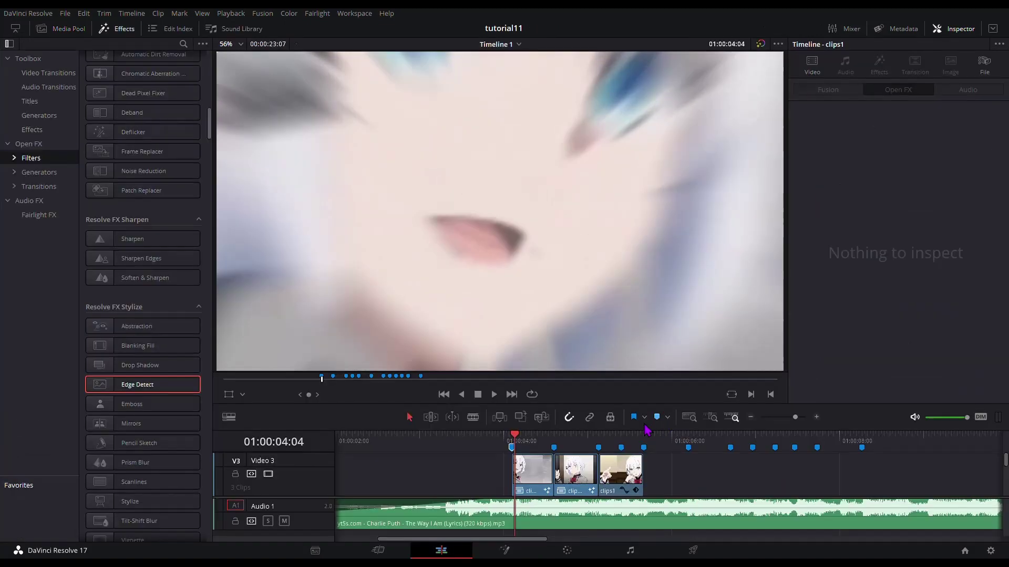
# - Replay the shake transition on the timeline, then select the earlier transition clip
pyautogui.click(499, 445)
pyautogui.press('space')
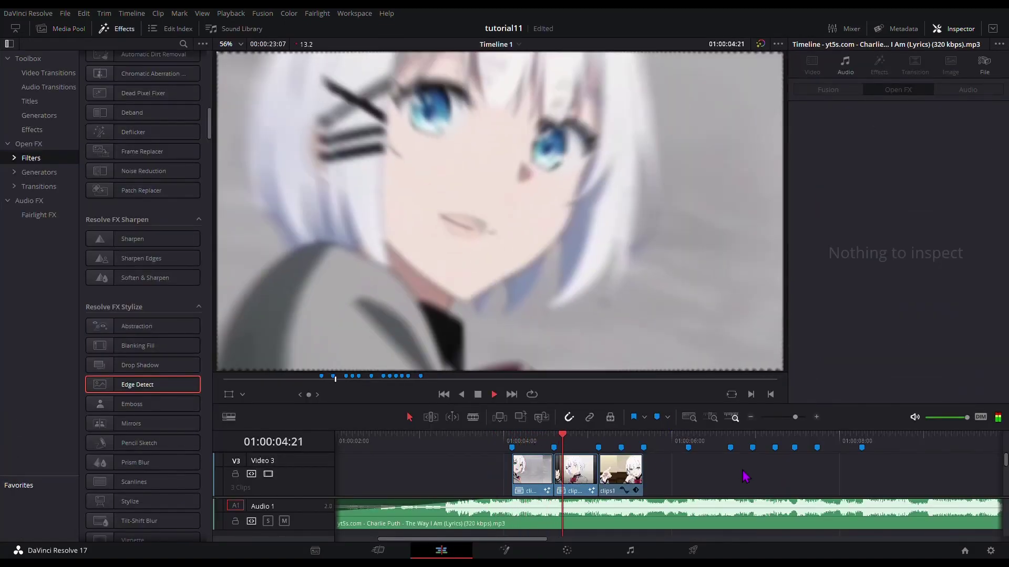
pyautogui.click(490, 440)
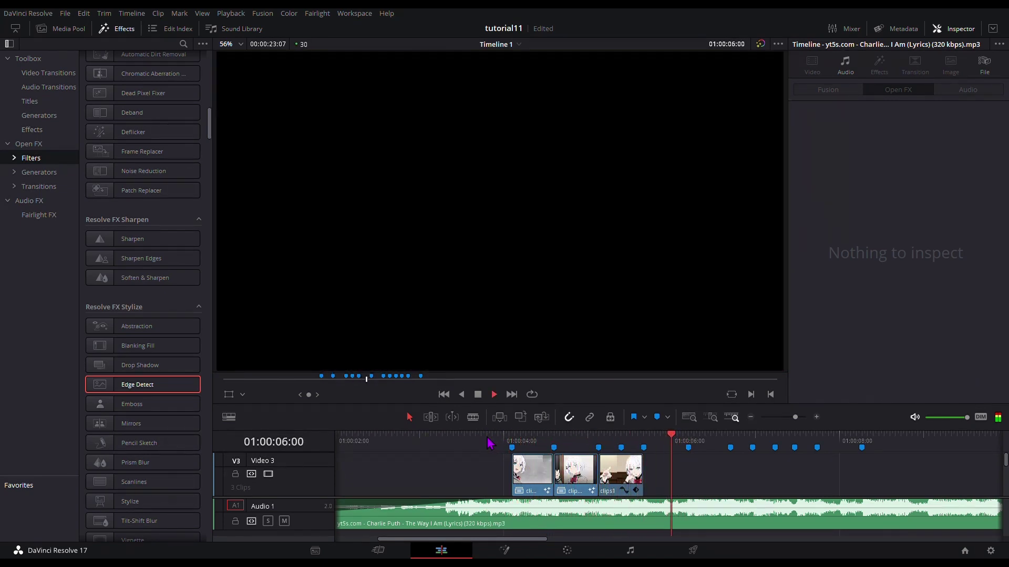
pyautogui.click(576, 470)
# - In this clip's Fusion comp, select CameraShake1 and test PTR Speed while looping, keeping it at 2.0
pyautogui.click(504, 550)
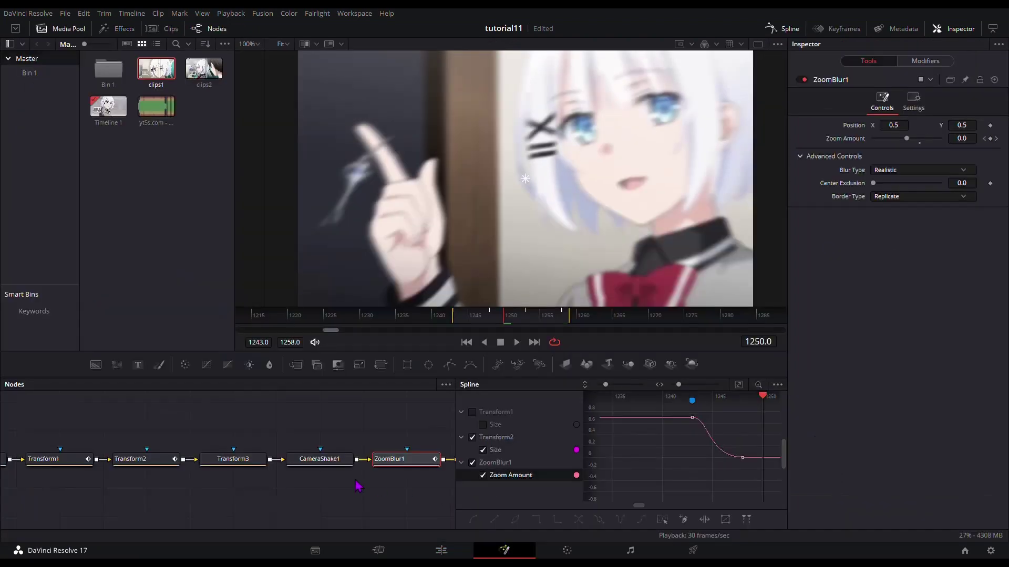
pyautogui.click(310, 461)
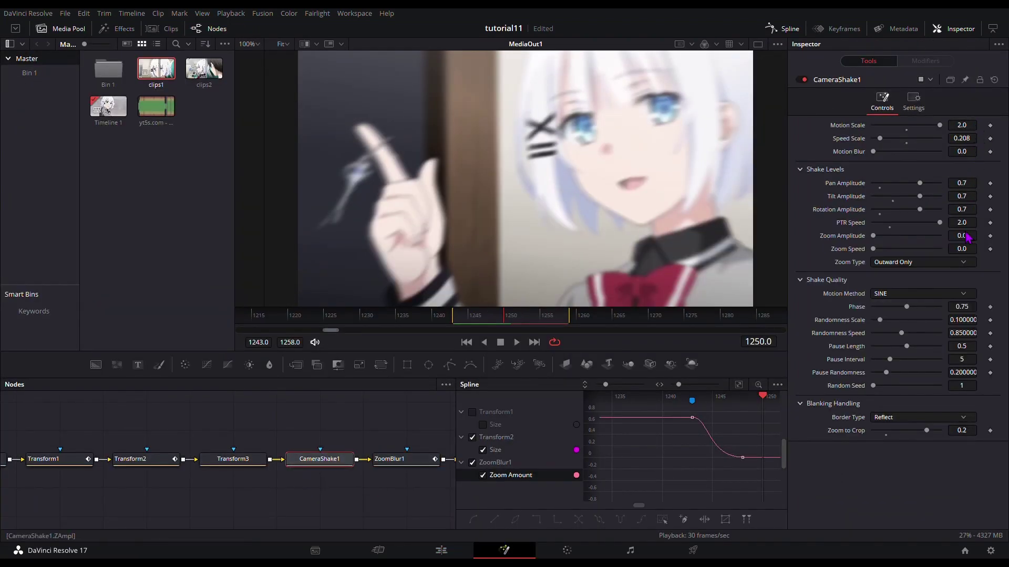
pyautogui.moveTo(967, 223); pyautogui.dragTo(962, 223)
pyautogui.press('space')
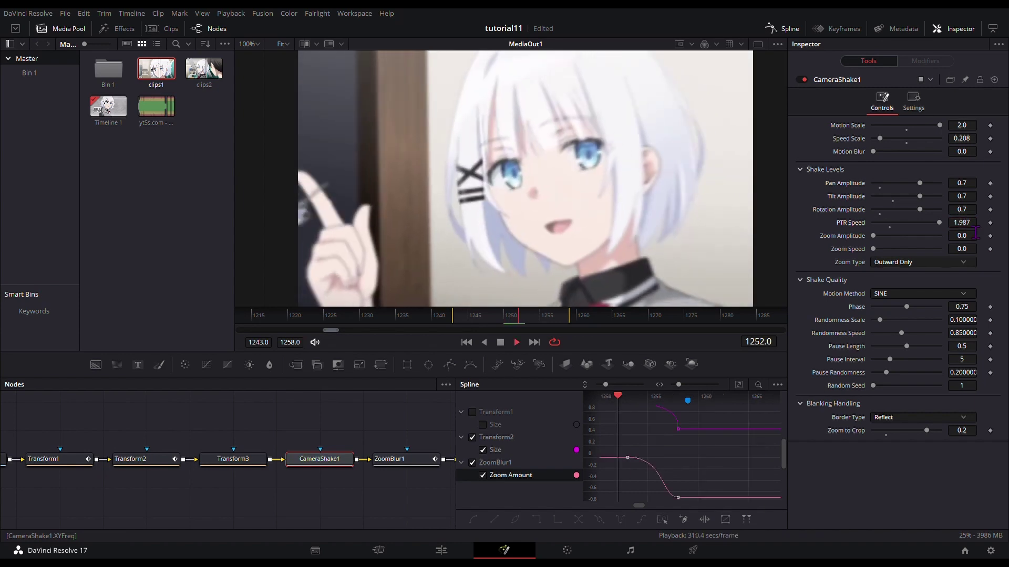
pyautogui.moveTo(976, 232); pyautogui.dragTo(981, 232)
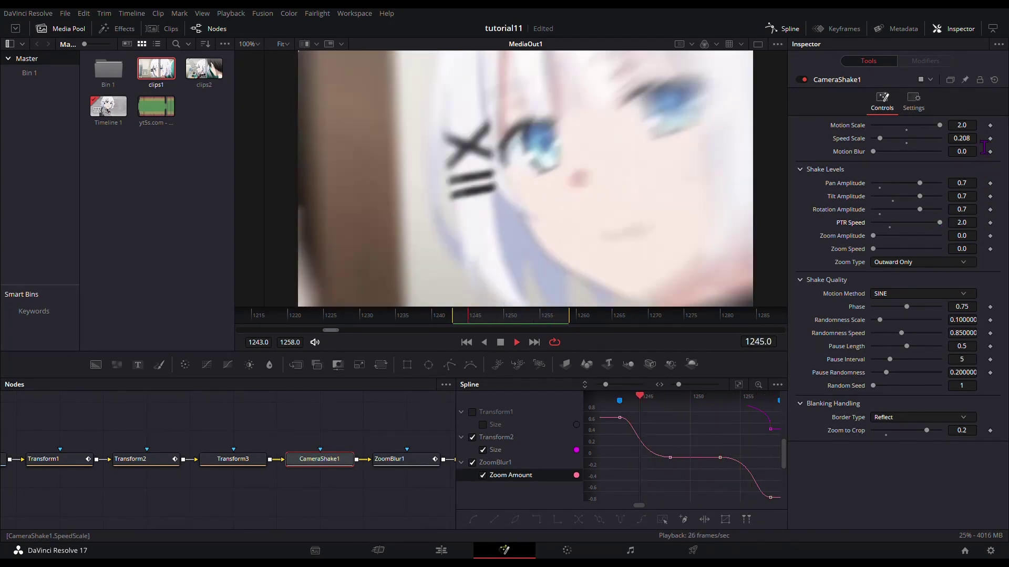
pyautogui.press('space')
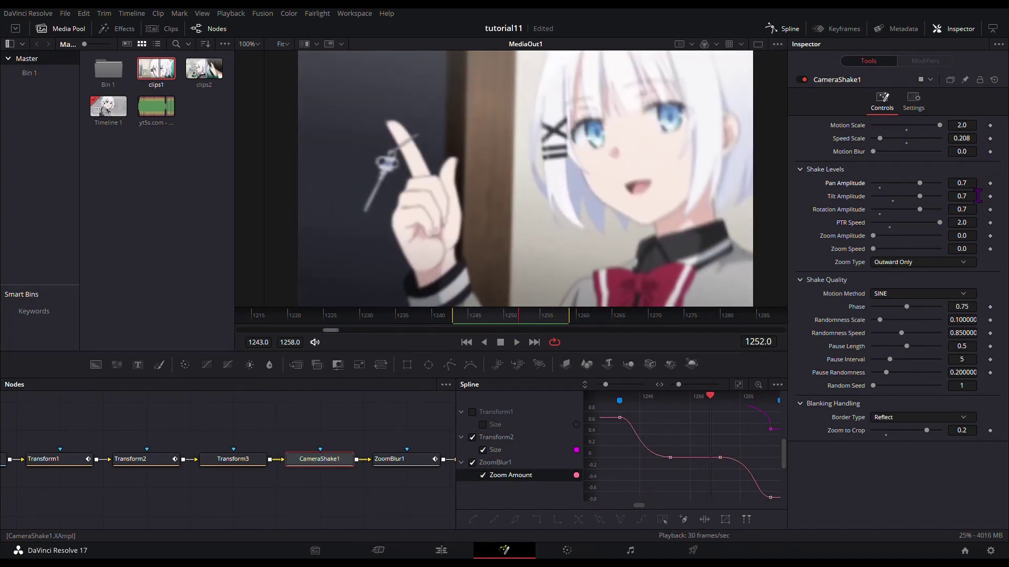
# - Lower Tilt Amplitude to 0.694, fine-tune speed, and reduce Rotation Amplitude to 0.855
pyautogui.moveTo(981, 204); pyautogui.dragTo(988, 211)
pyautogui.press('space')
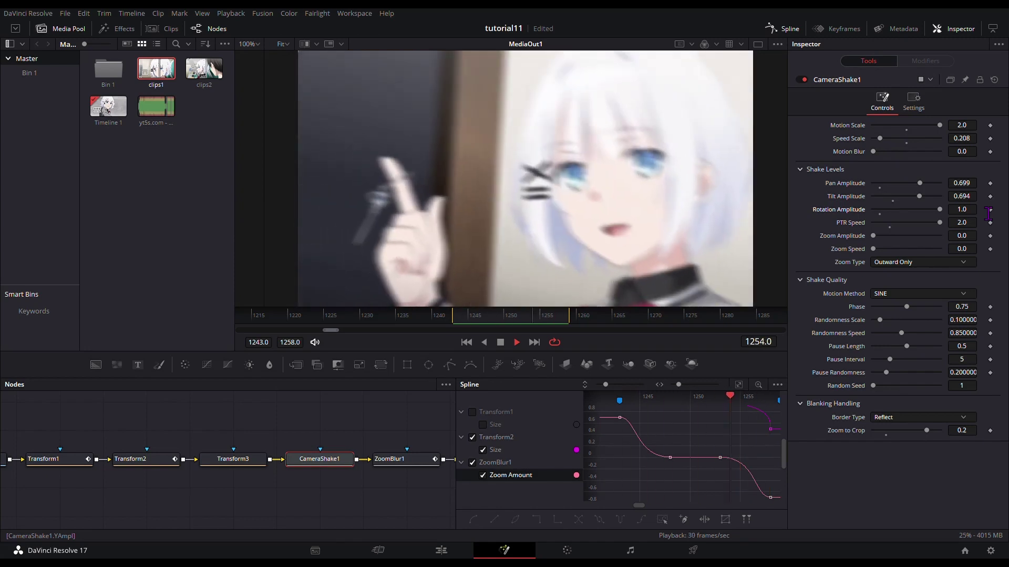
pyautogui.press('space')
pyautogui.write('0.105')
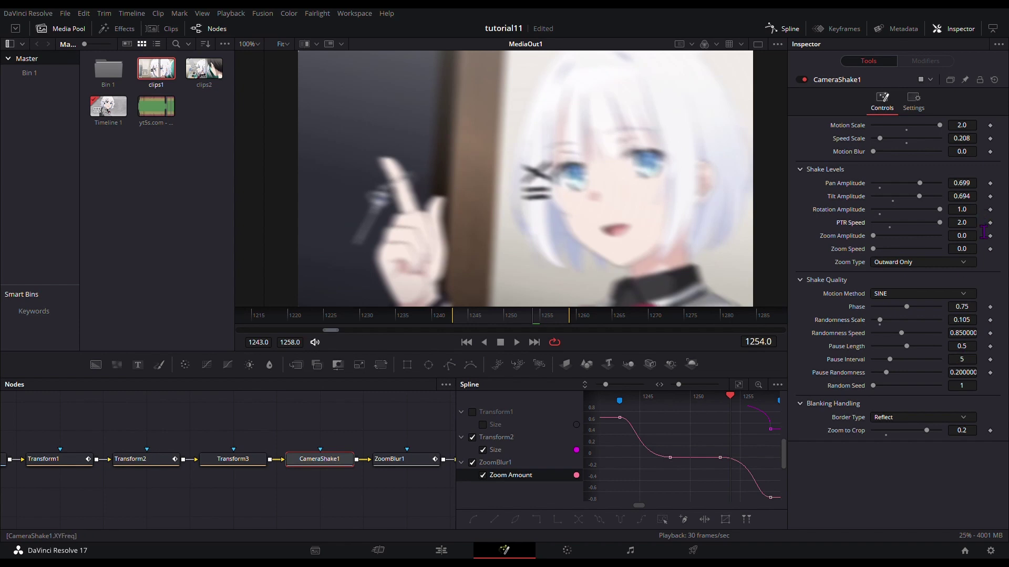
pyautogui.moveTo(983, 232); pyautogui.dragTo(982, 232)
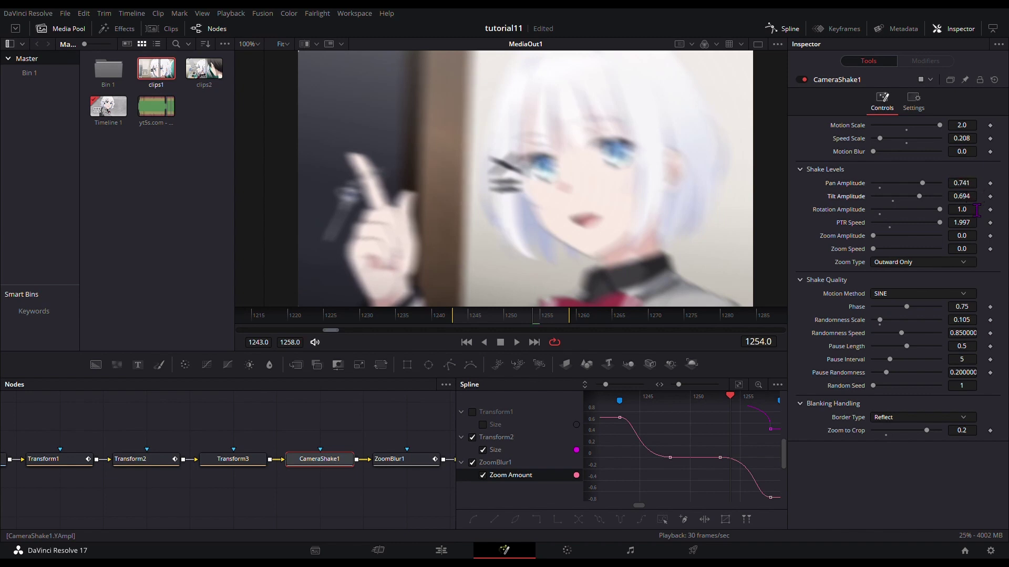
pyautogui.press('space')
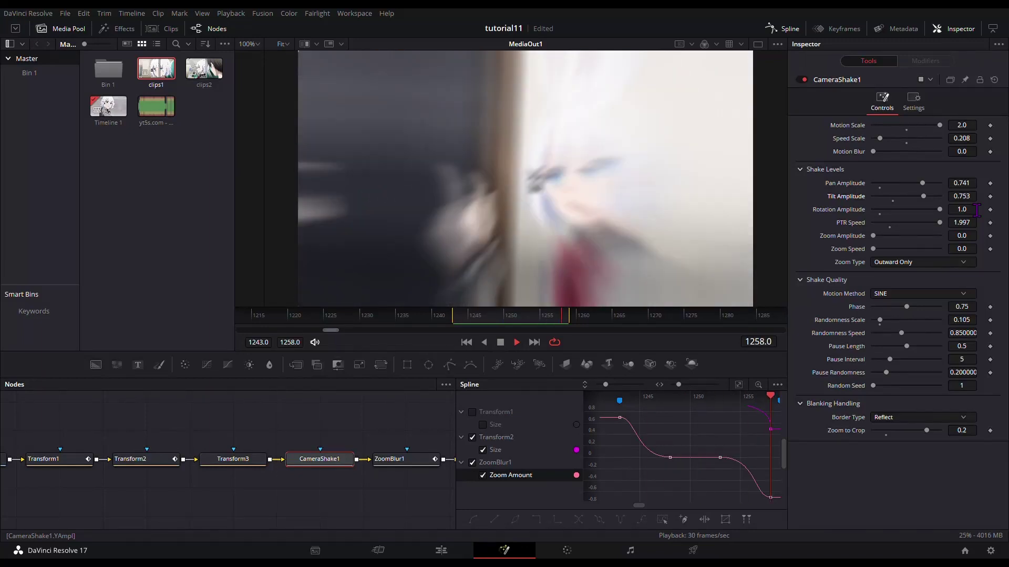
pyautogui.moveTo(976, 210); pyautogui.dragTo(978, 214)
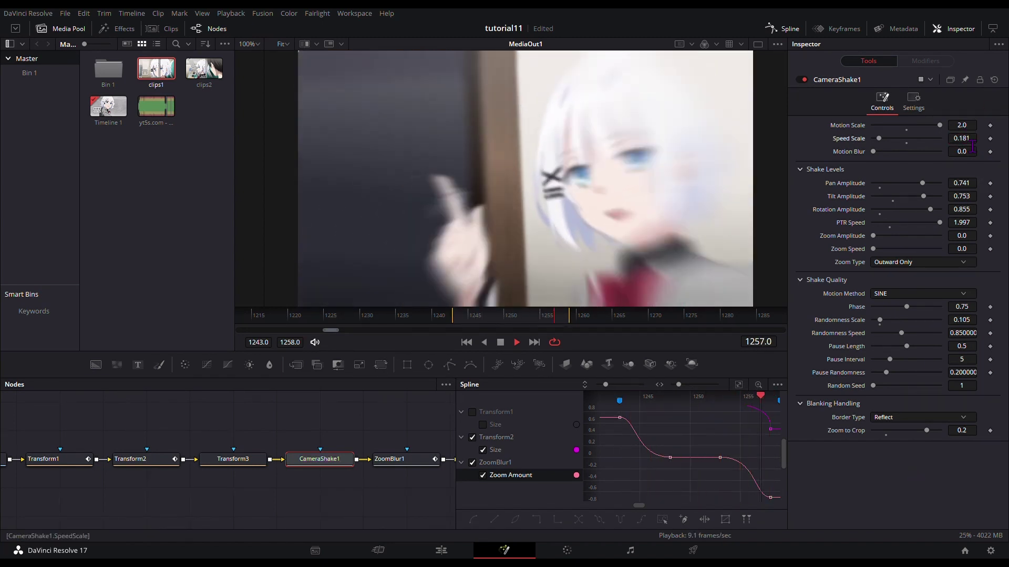
pyautogui.click(417, 435)
# - Play the shake transition on the Edit timeline, then reopen the clip's Fusion composition
pyautogui.click(440, 552)
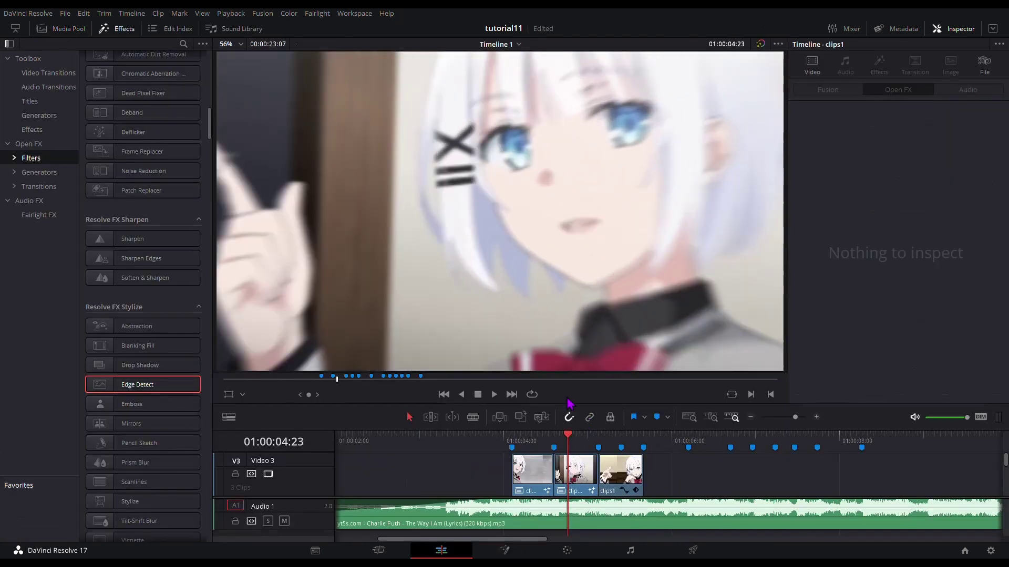
pyautogui.press('space')
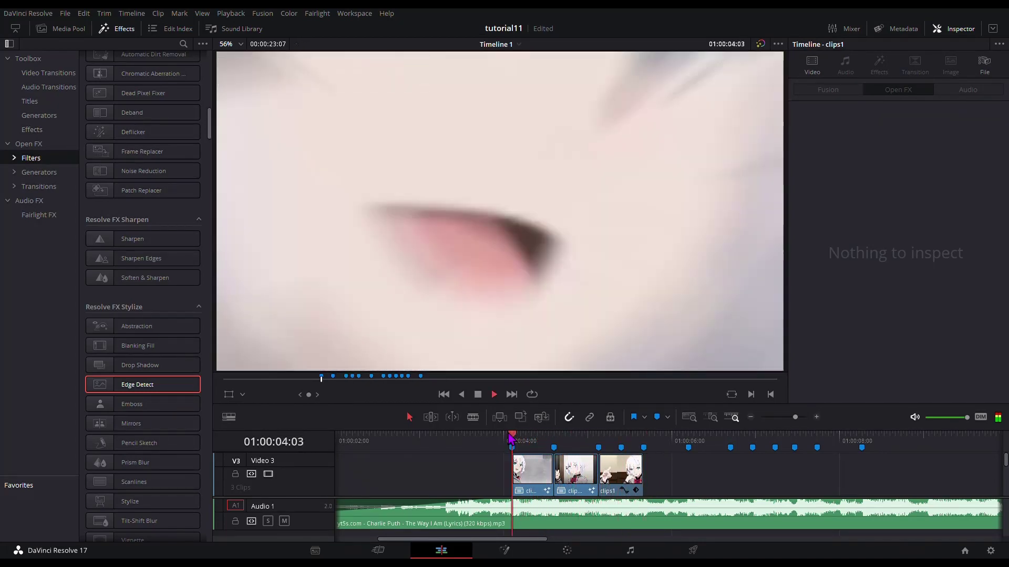
pyautogui.press('space')
pyautogui.click(506, 550)
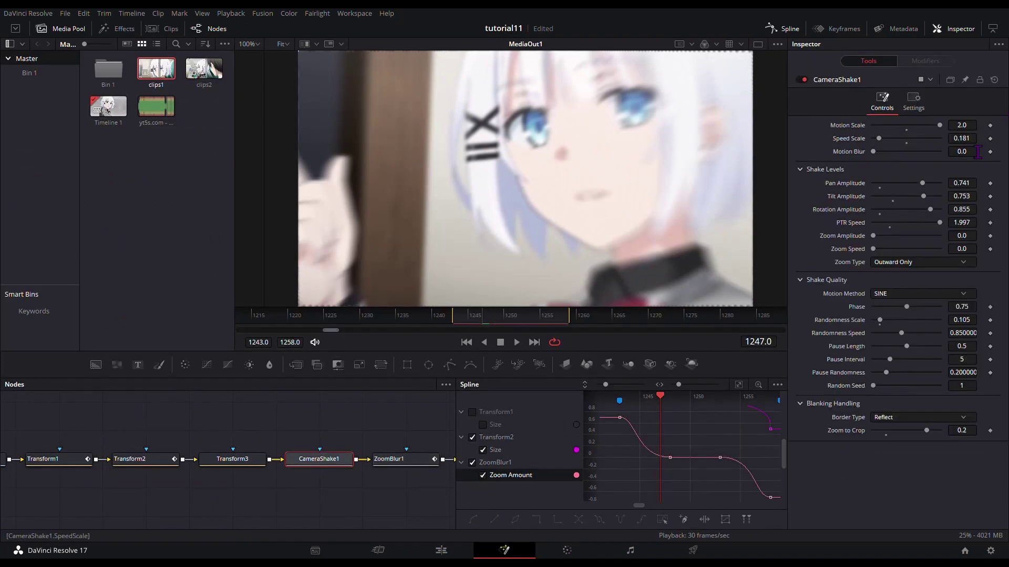
# - Raise CameraShake1's Speed Scale to 0.22 while previewing, then switch back to the Edit page
pyautogui.click(416, 422)
pyautogui.press('space')
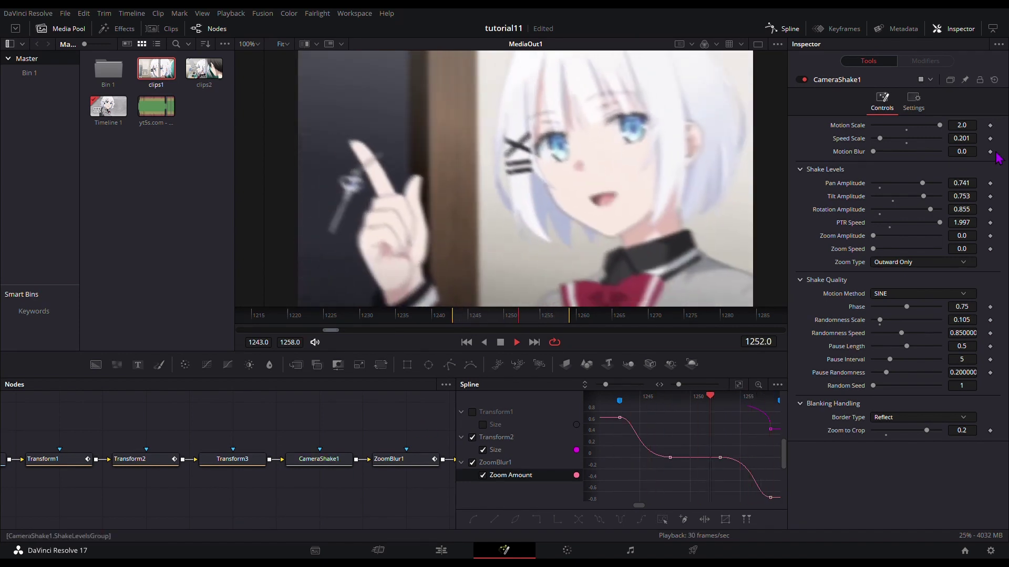
pyautogui.press('space')
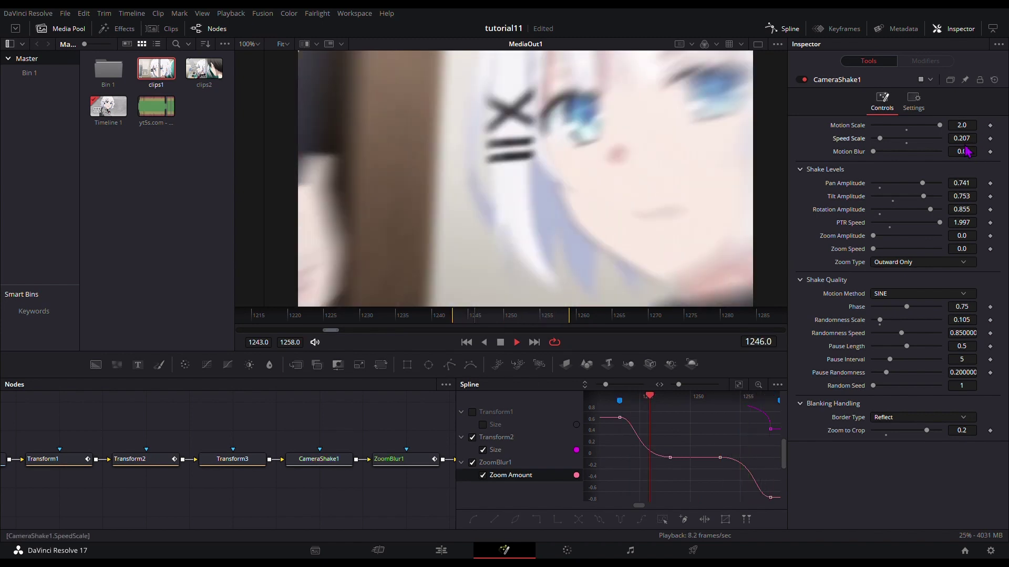
pyautogui.write('0.22')
pyautogui.press('Return')
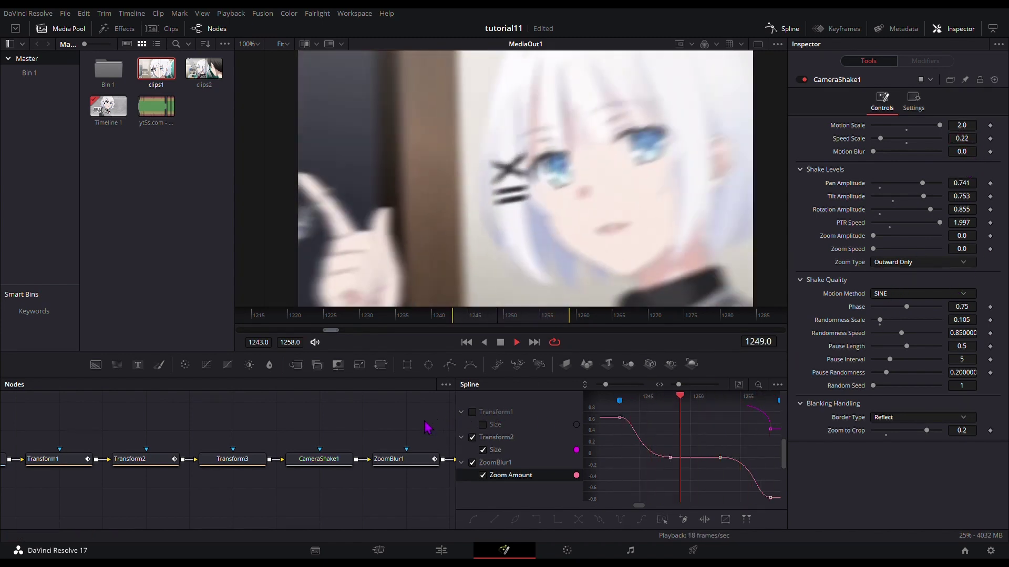
pyautogui.press('space')
pyautogui.hotkey('shift', '4')
# - Replay the shake transition and stop at Marker 4, showing clips1's Edge Detect settings
pyautogui.click(548, 441)
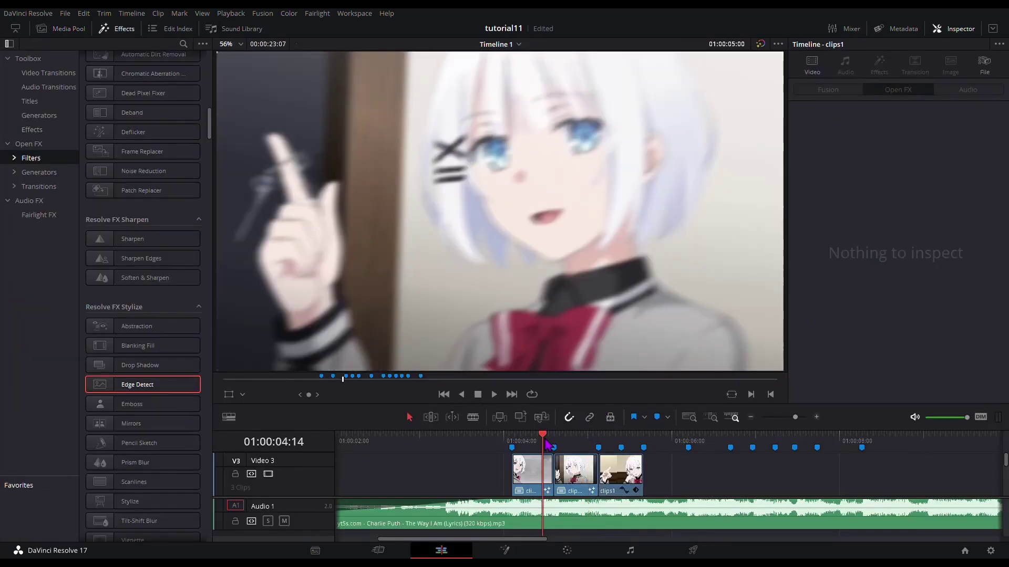
pyautogui.press('space')
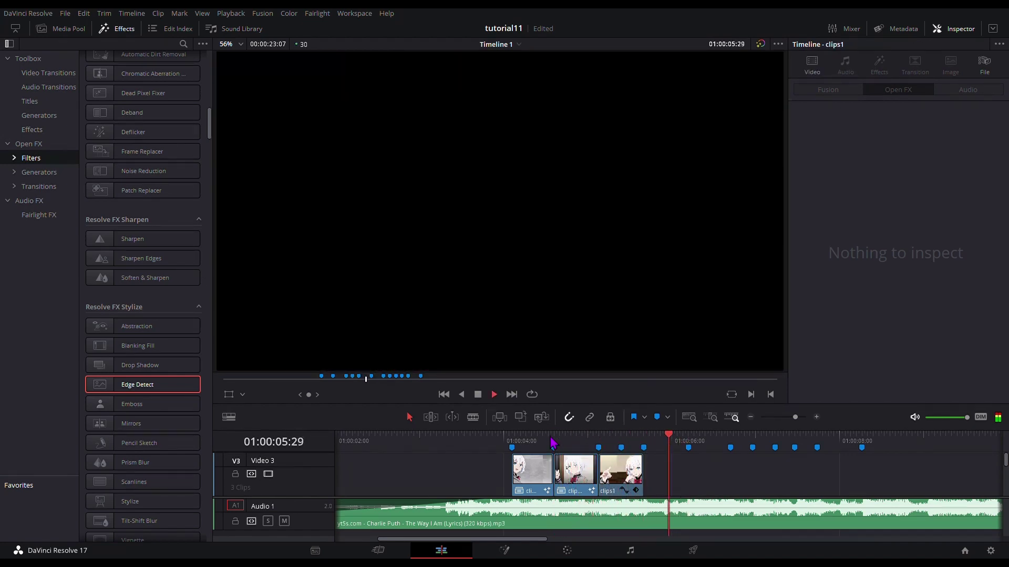
pyautogui.click(475, 441)
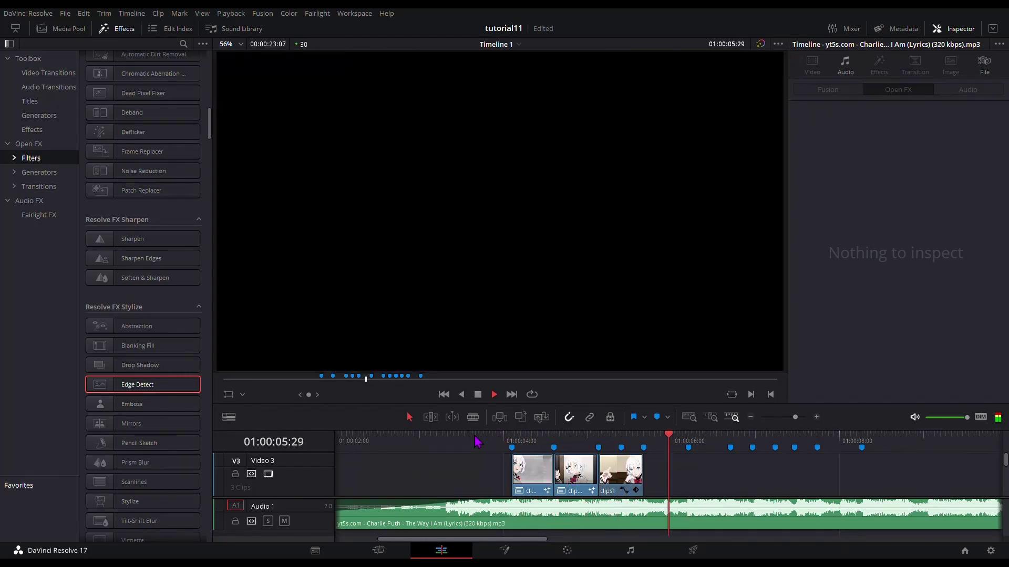
pyautogui.press('space')
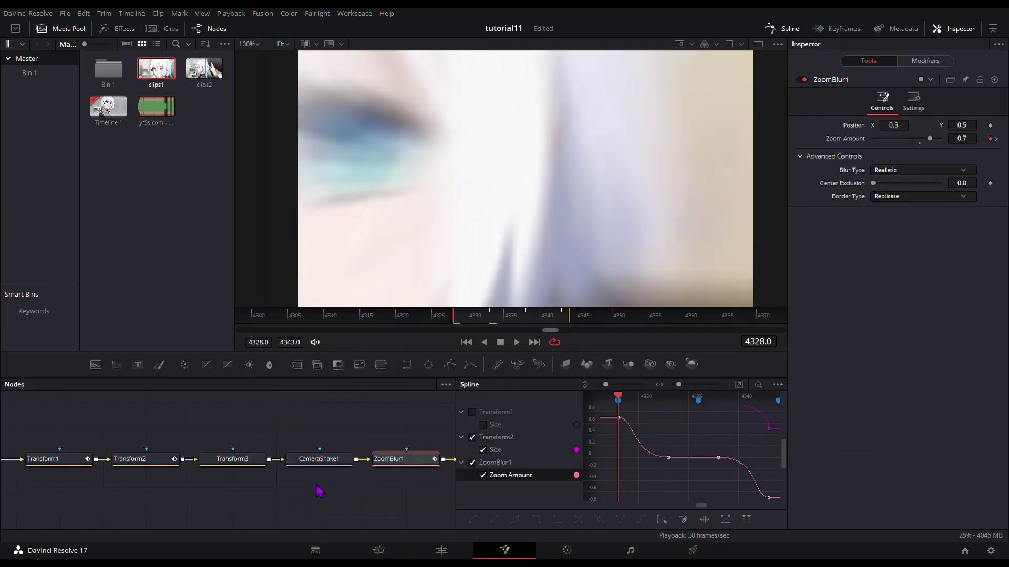
# - Select CameraShake1 and try a Speed Scale of 0.234 while previewing the shake
pyautogui.click(318, 459)
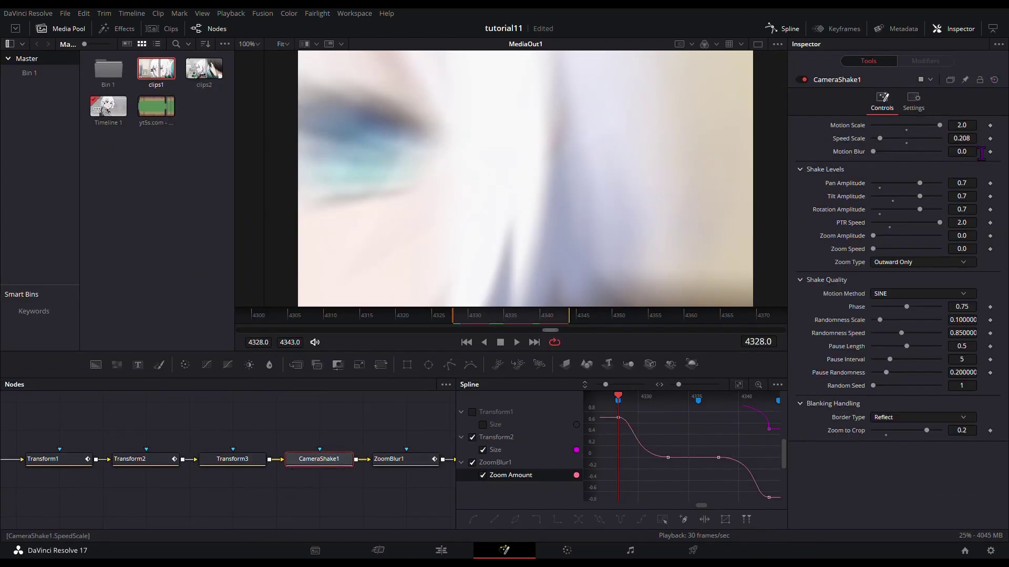
pyautogui.scroll(-2, 981, 153)
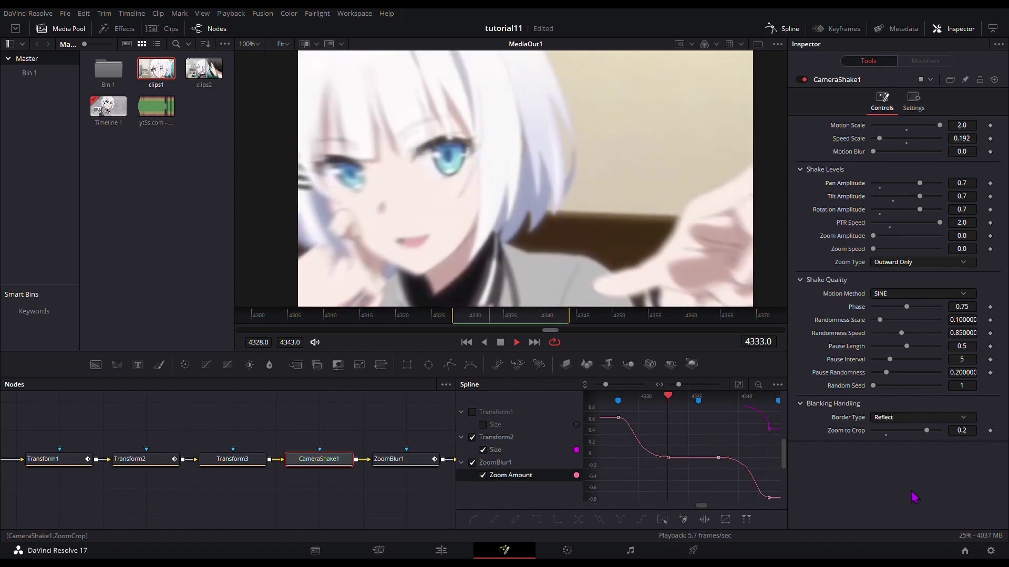
pyautogui.scroll(4, 973, 144)
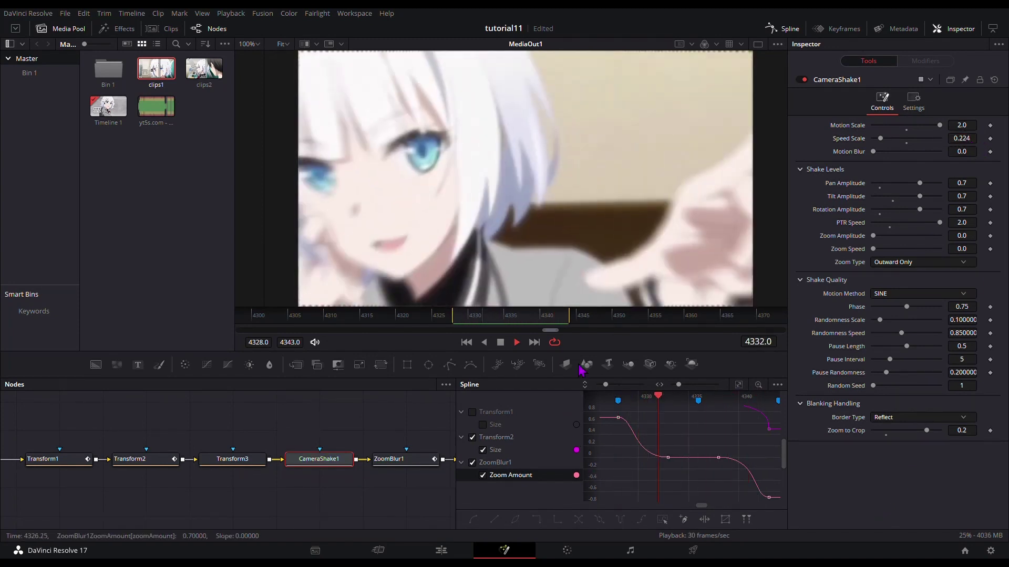
pyautogui.press('space')
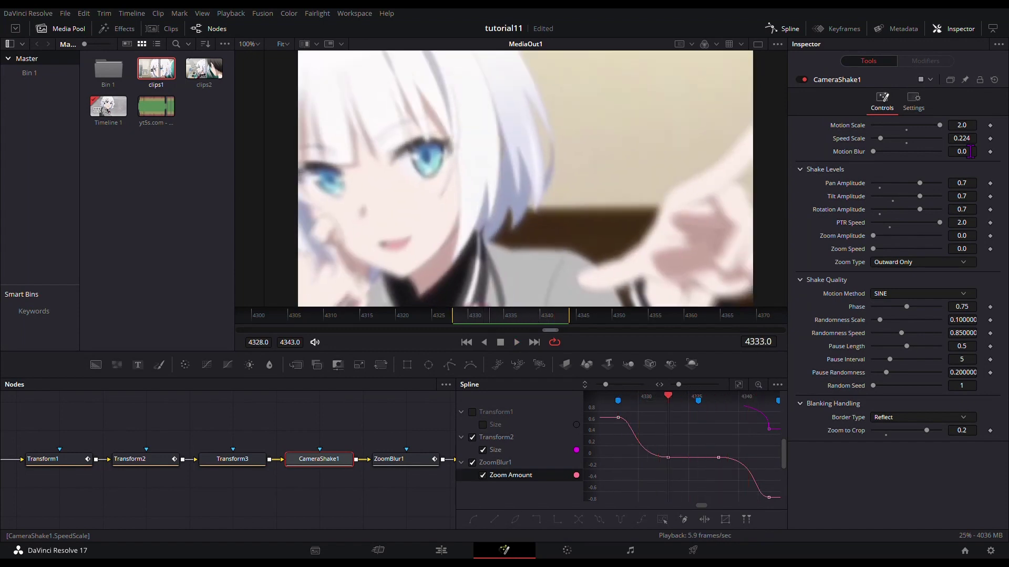
pyautogui.write('0.234')
pyautogui.press('Return')
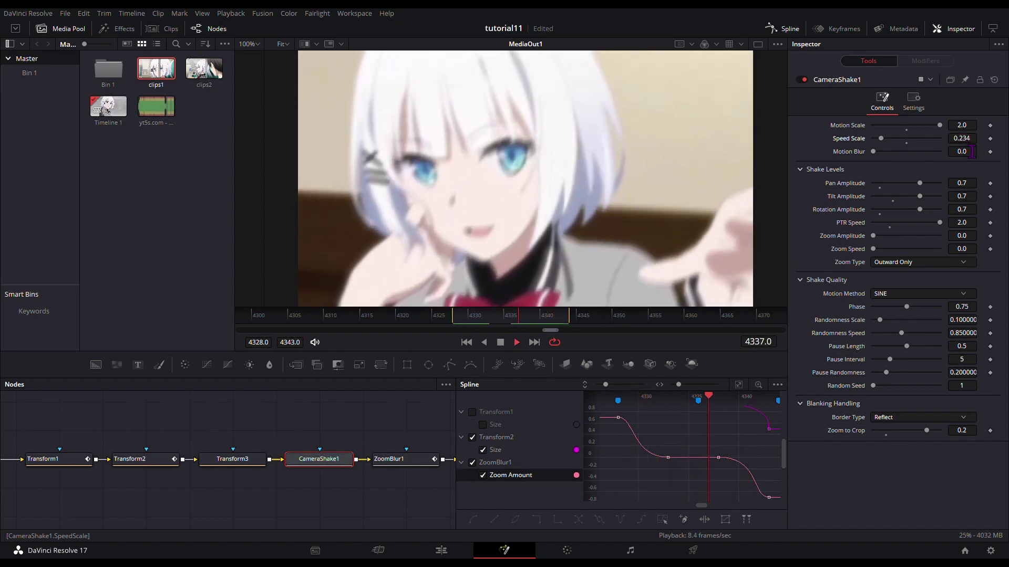
pyautogui.press('space')
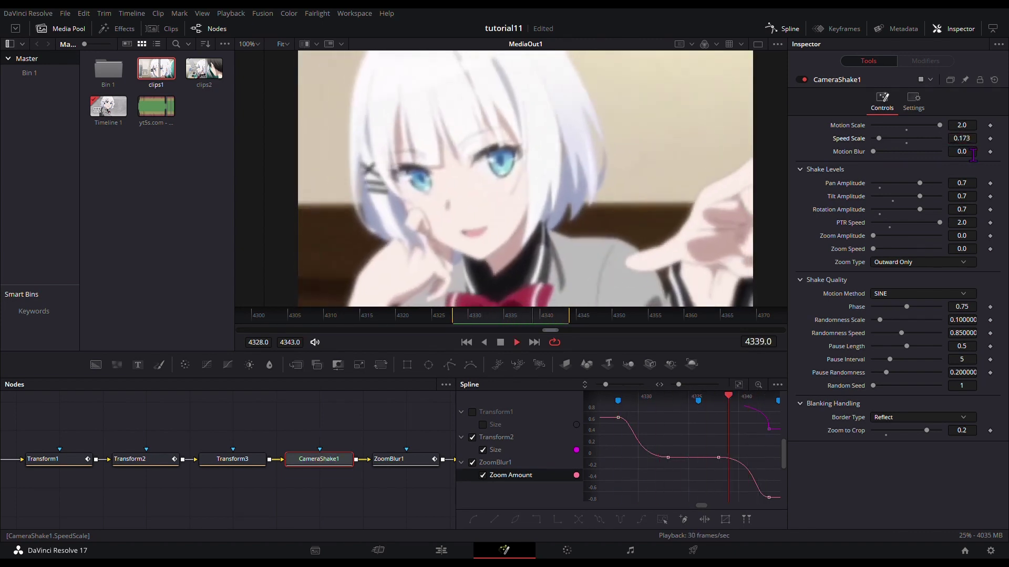
# - Settle Speed Scale at 0.209, raise Rotation Amplitude to 0.737, and return to the Edit page
pyautogui.write('20')
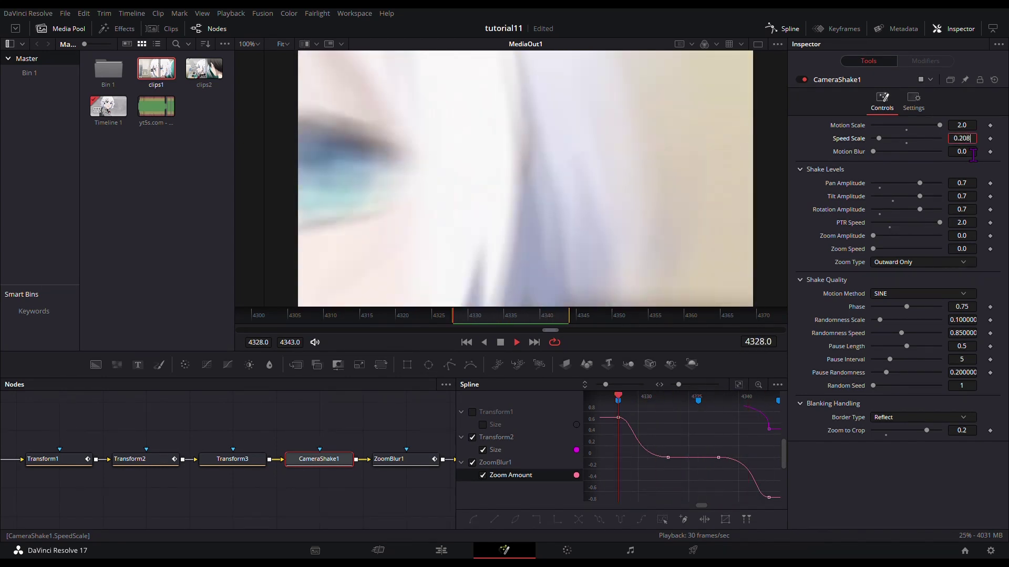
pyautogui.press('Tab')
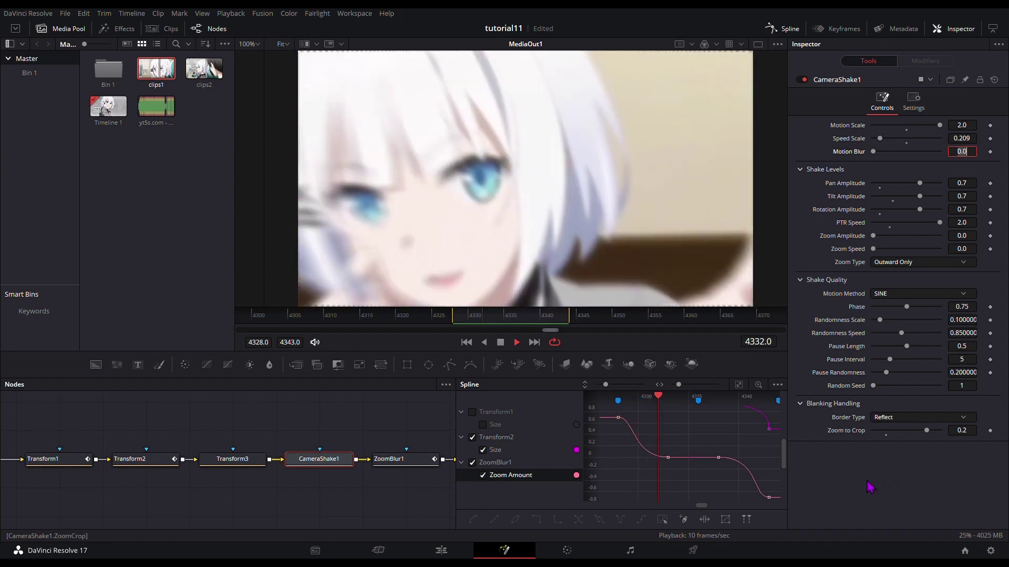
pyautogui.click(870, 486)
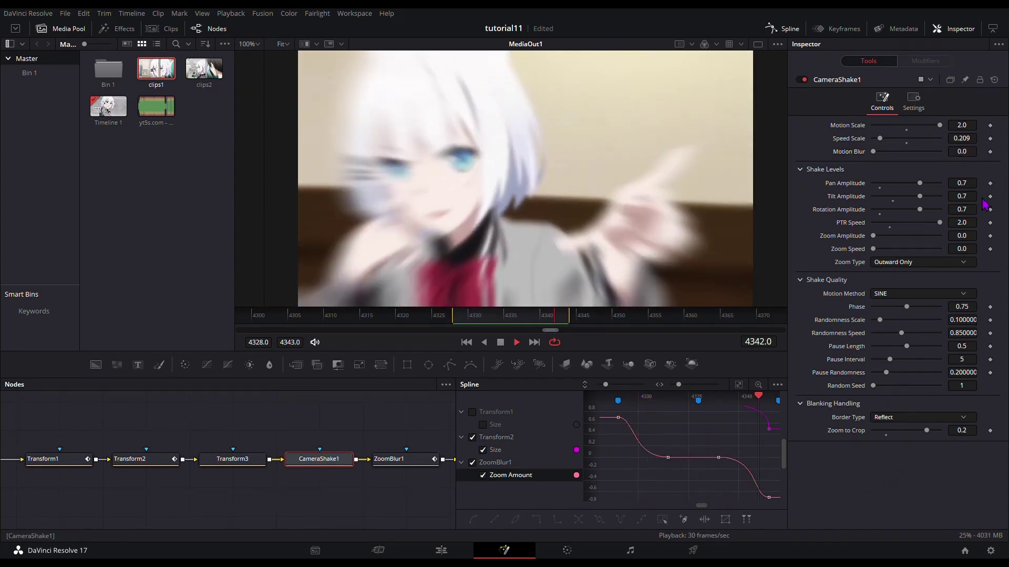
pyautogui.moveTo(981, 219); pyautogui.dragTo(962, 198)
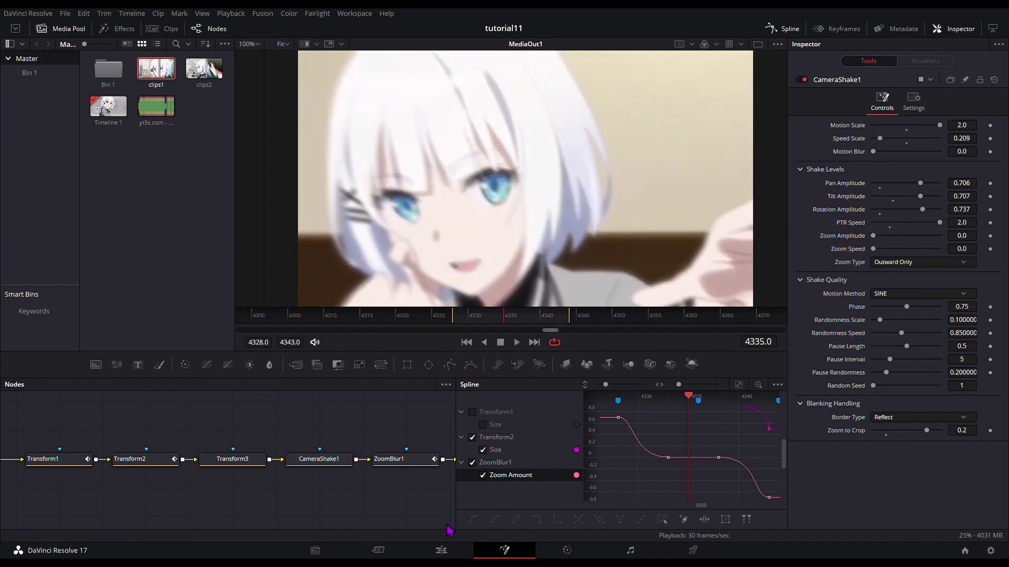
pyautogui.click(441, 550)
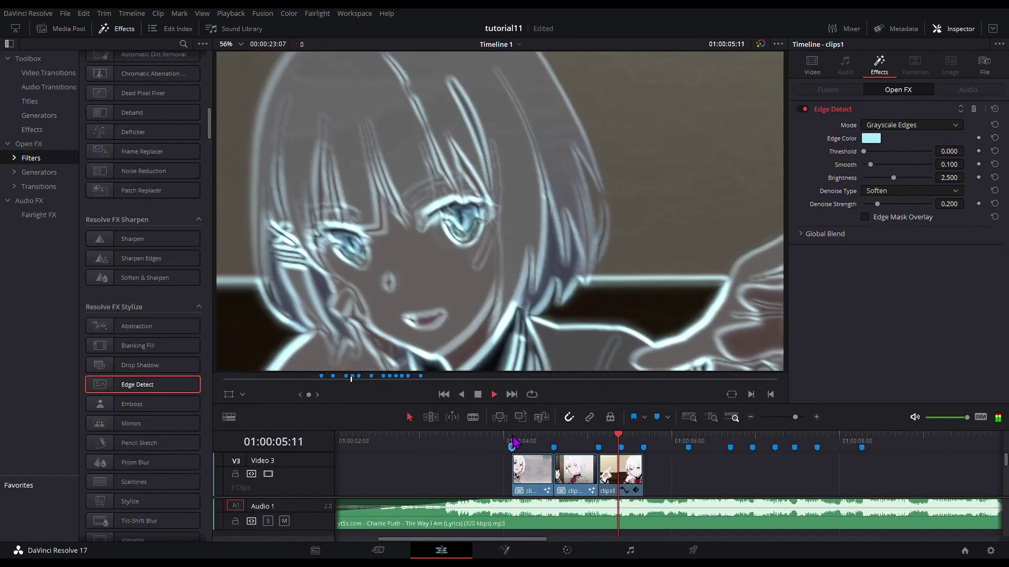
pyautogui.click(515, 441)
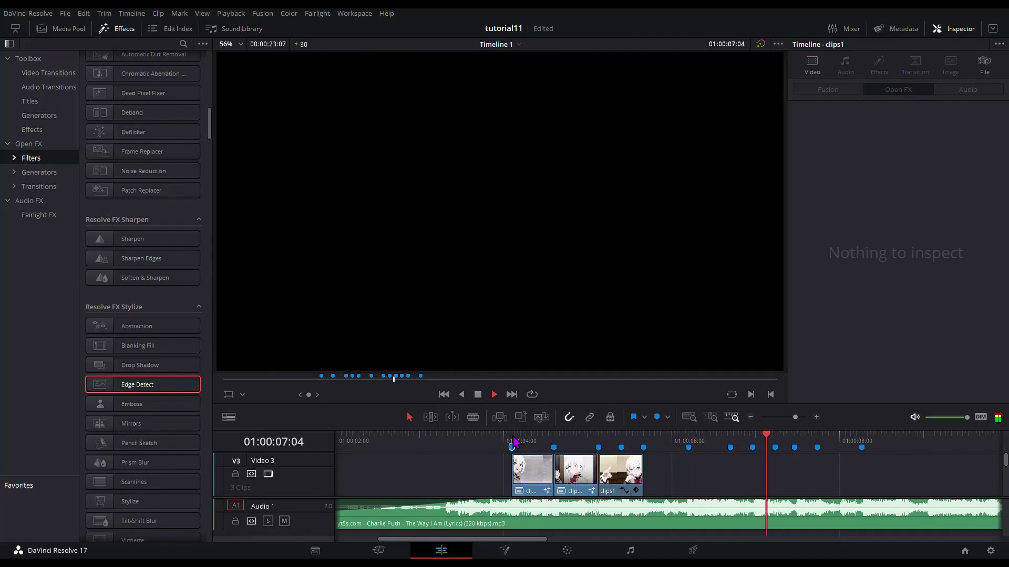
pyautogui.click(514, 442)
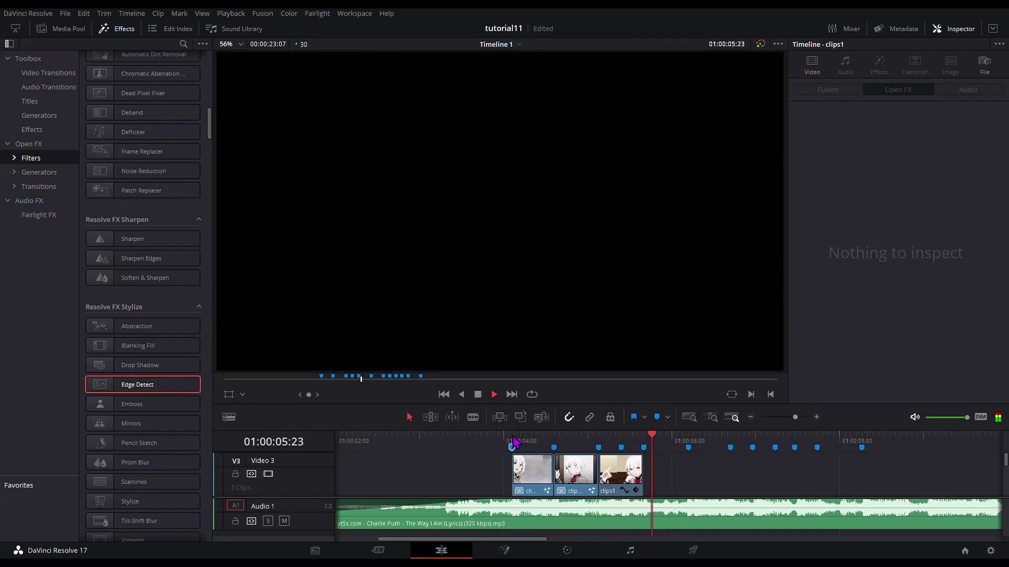
pyautogui.click(514, 441)
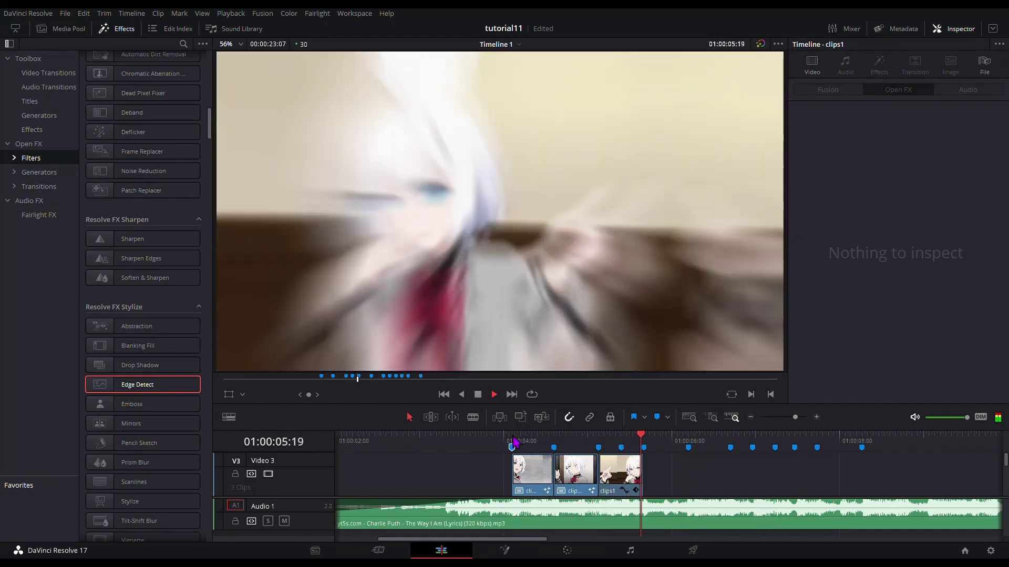